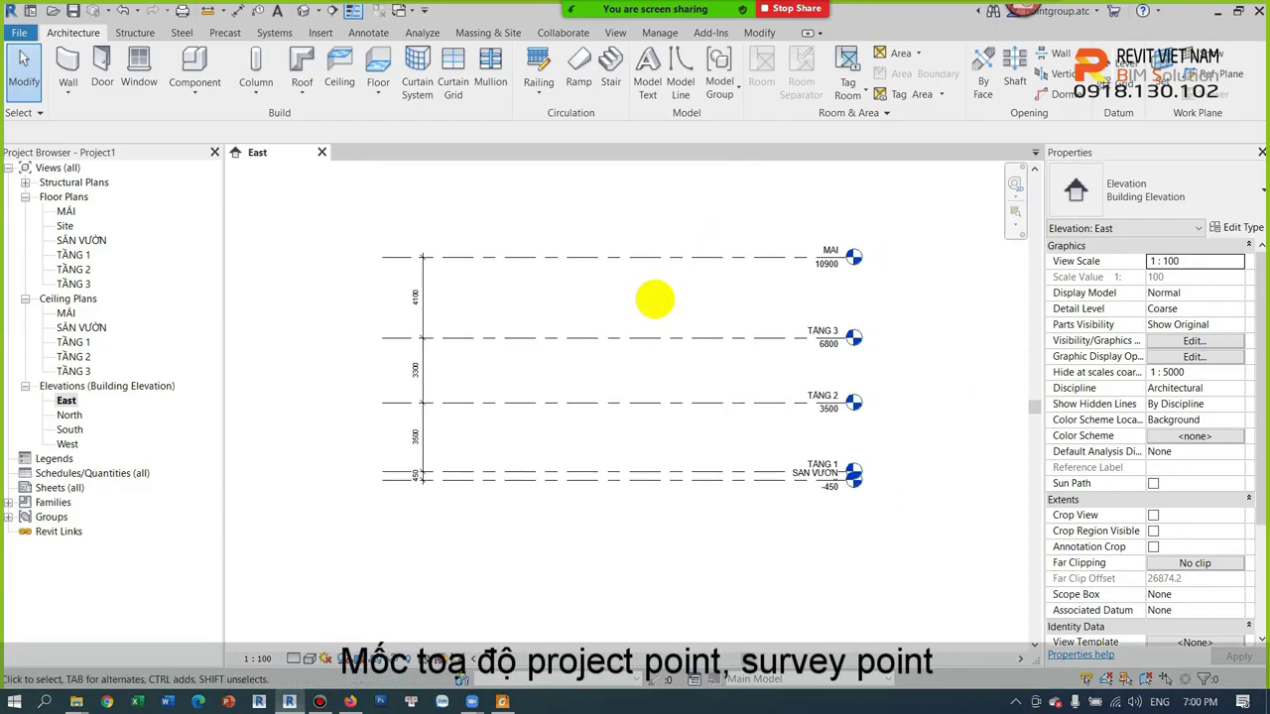
Zoom into the Revit East elevation showing levels SÂN VƯỜN -450 up to MÁI 10900
{"action": "scroll", "coordinate": [654, 299], "scroll_direction": "up", "scroll_amount": 2}
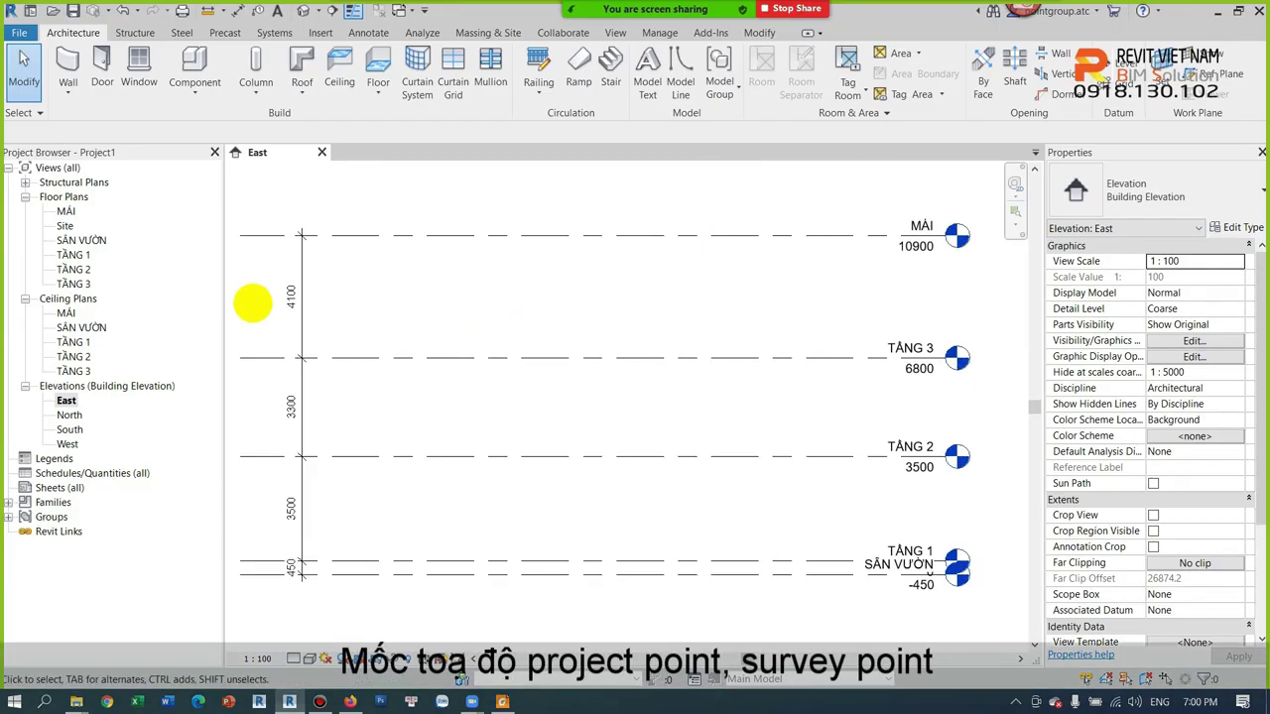
Open the TẦNG 1 and Site floor plans from the Project Browser
{"action": "left_click", "coordinate": [76, 255]}
{"action": "double_click", "coordinate": [76, 255]}
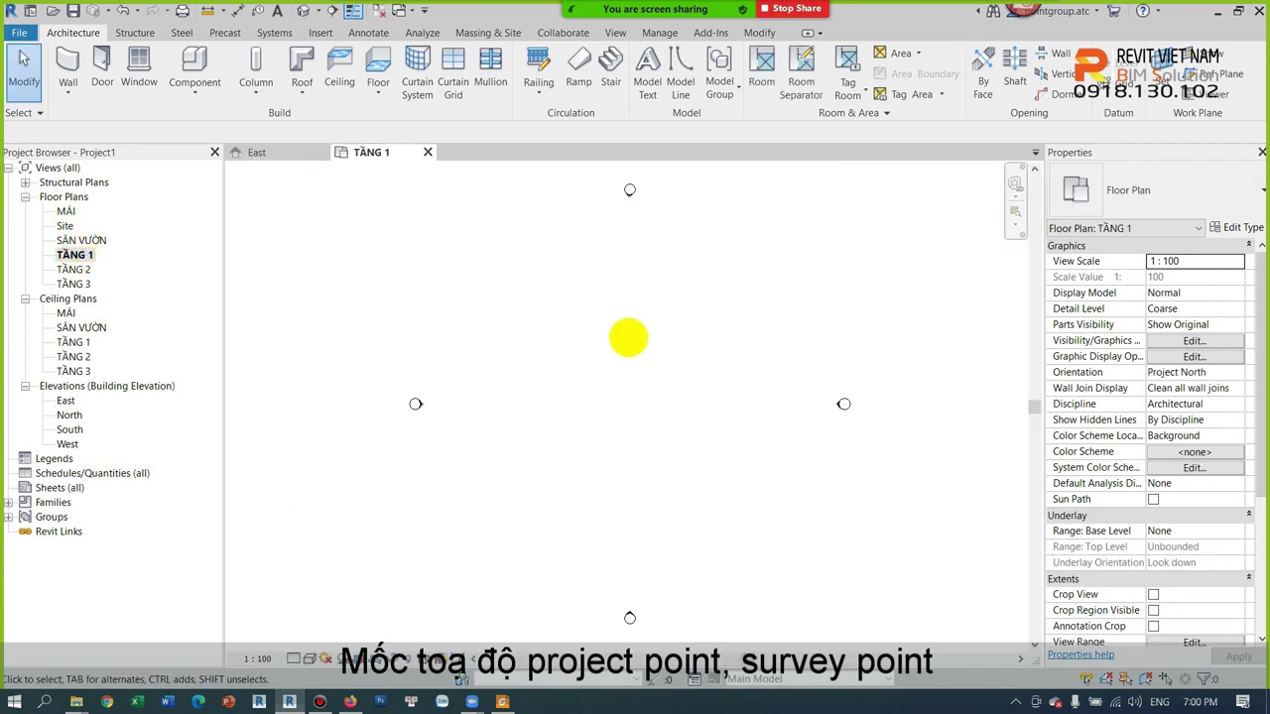
{"action": "scroll", "coordinate": [596, 347], "scroll_direction": "up", "scroll_amount": 1}
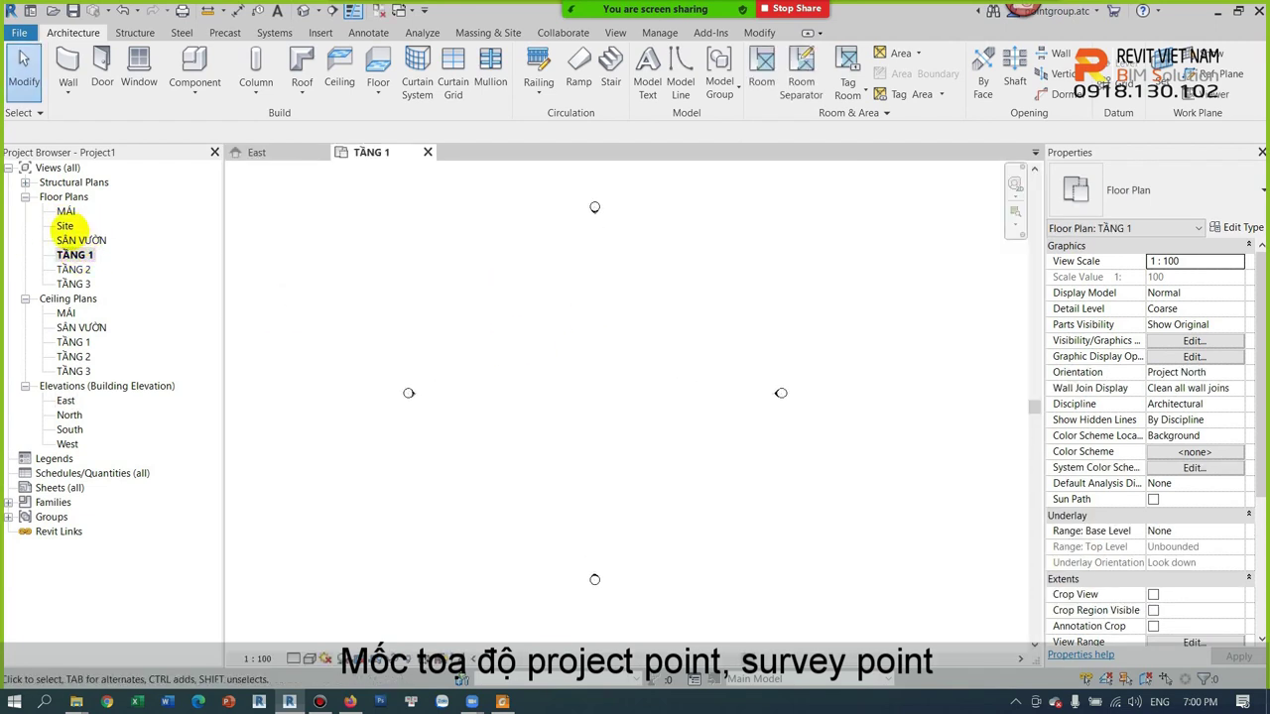
{"action": "double_click", "coordinate": [64, 226]}
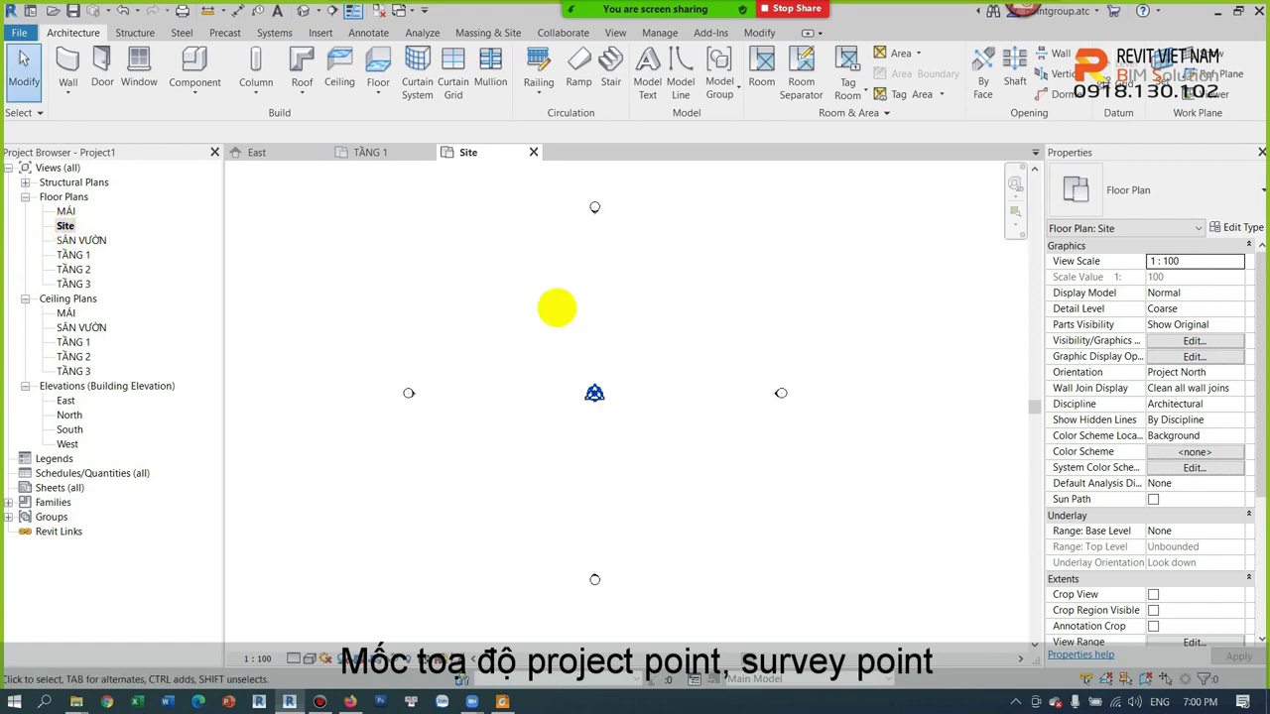
{"action": "scroll", "coordinate": [593, 397], "scroll_direction": "up", "scroll_amount": 2}
Select the project base point in the Site plan to view its coordinates
{"action": "left_click", "coordinate": [593, 380]}
{"action": "scroll", "coordinate": [595, 406], "scroll_direction": "down", "scroll_amount": 2}
{"action": "left_click", "coordinate": [595, 407]}
{"action": "scroll", "coordinate": [598, 396], "scroll_direction": "up", "scroll_amount": 2}
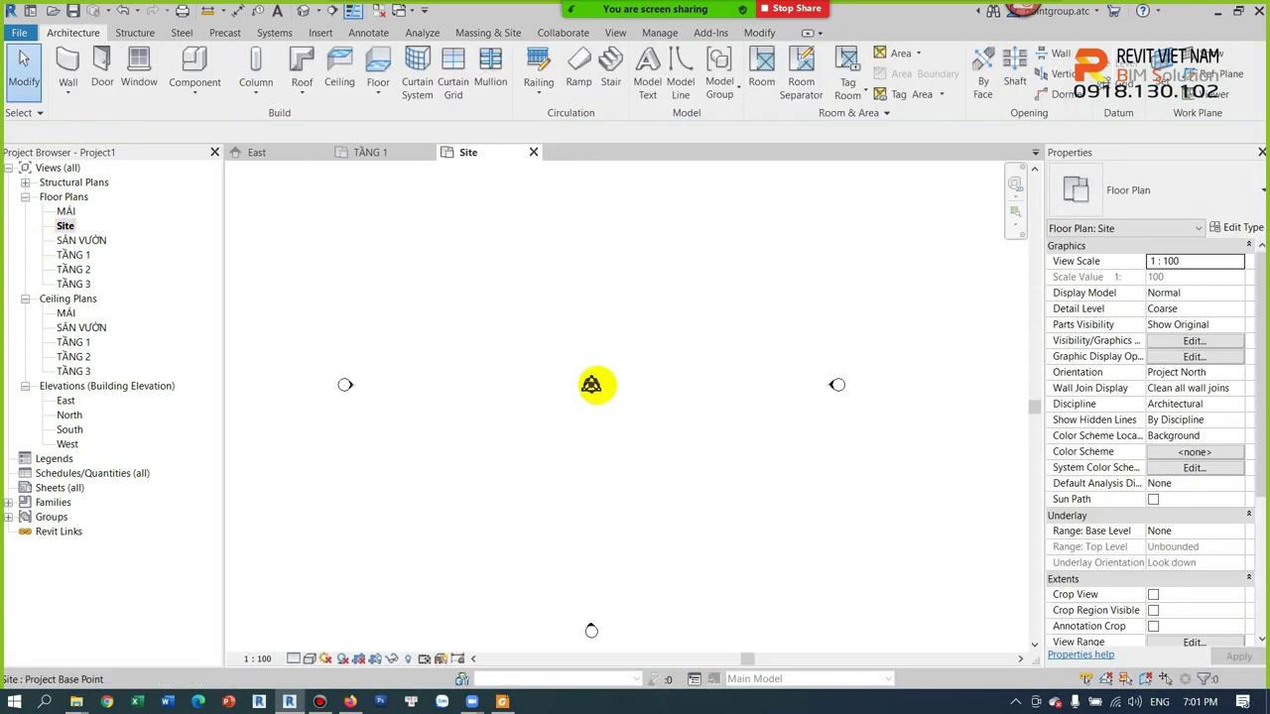
{"action": "left_click", "coordinate": [592, 385]}
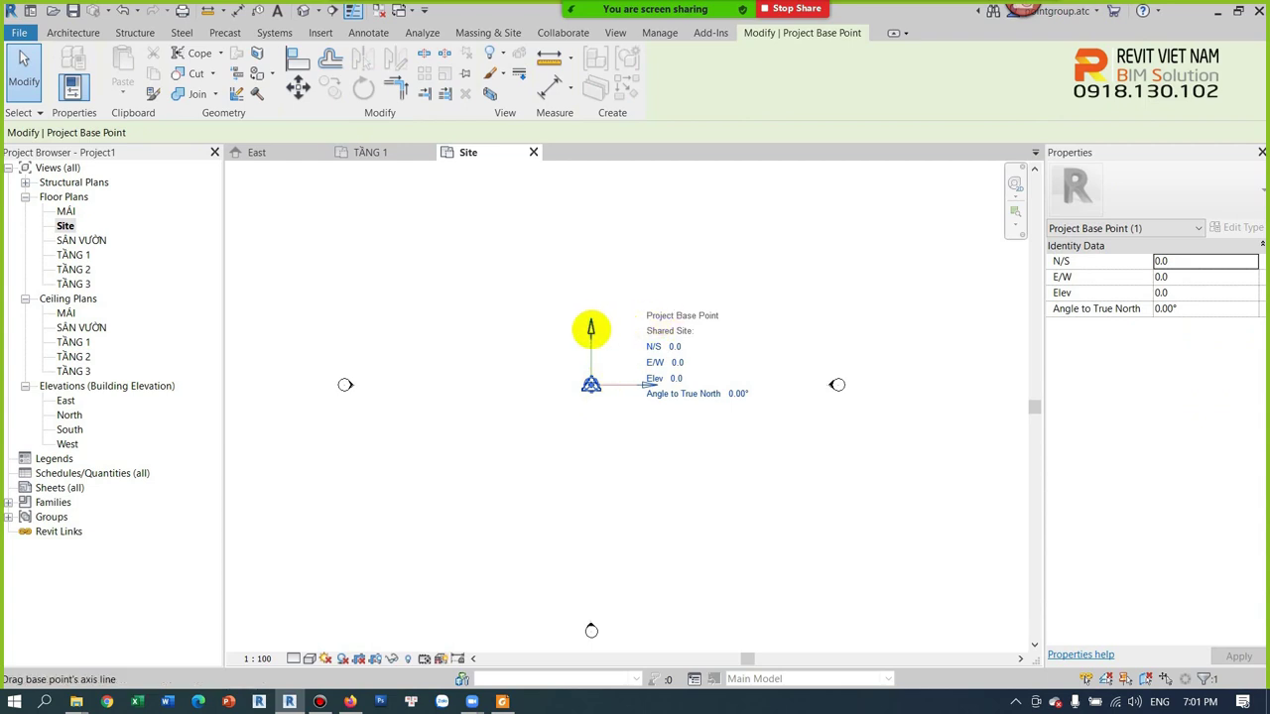
Drag the project base point upward, away from the survey point
{"action": "left_click_drag", "start_coordinate": [591, 385], "coordinate": [591, 298]}
{"action": "left_click", "coordinate": [591, 385]}
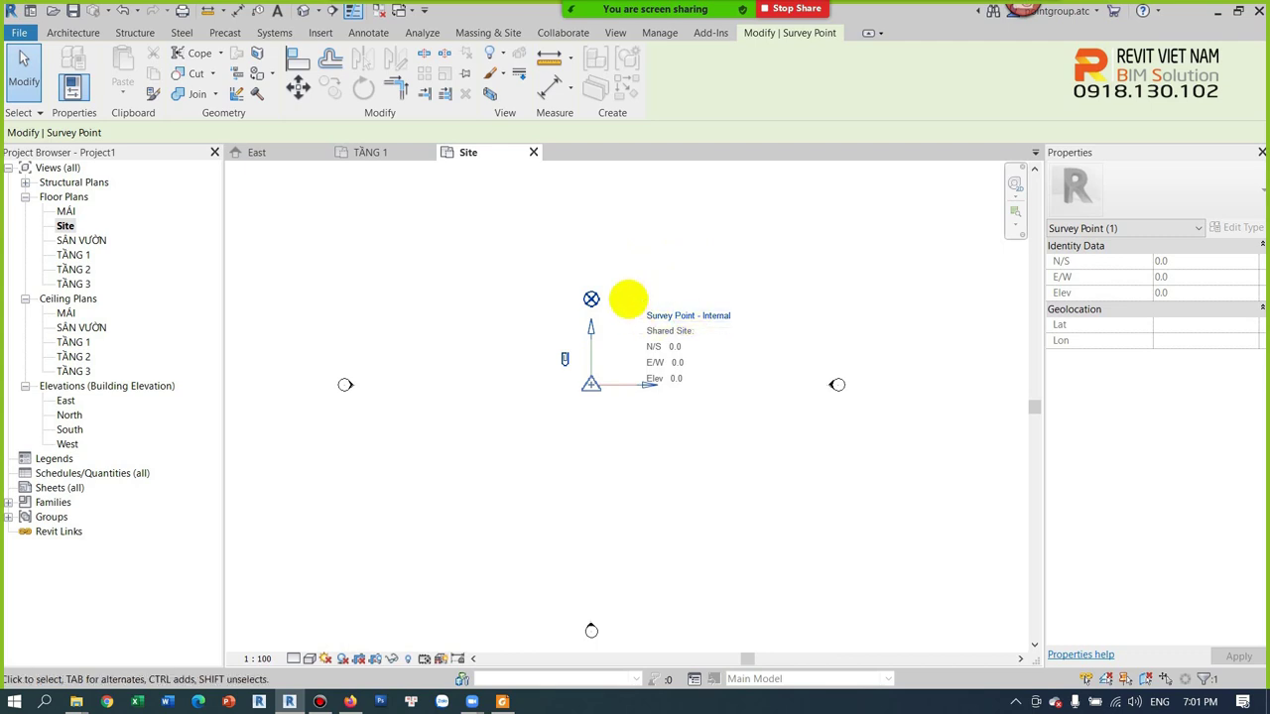
{"action": "left_click", "coordinate": [625, 299]}
{"action": "left_click", "coordinate": [593, 299]}
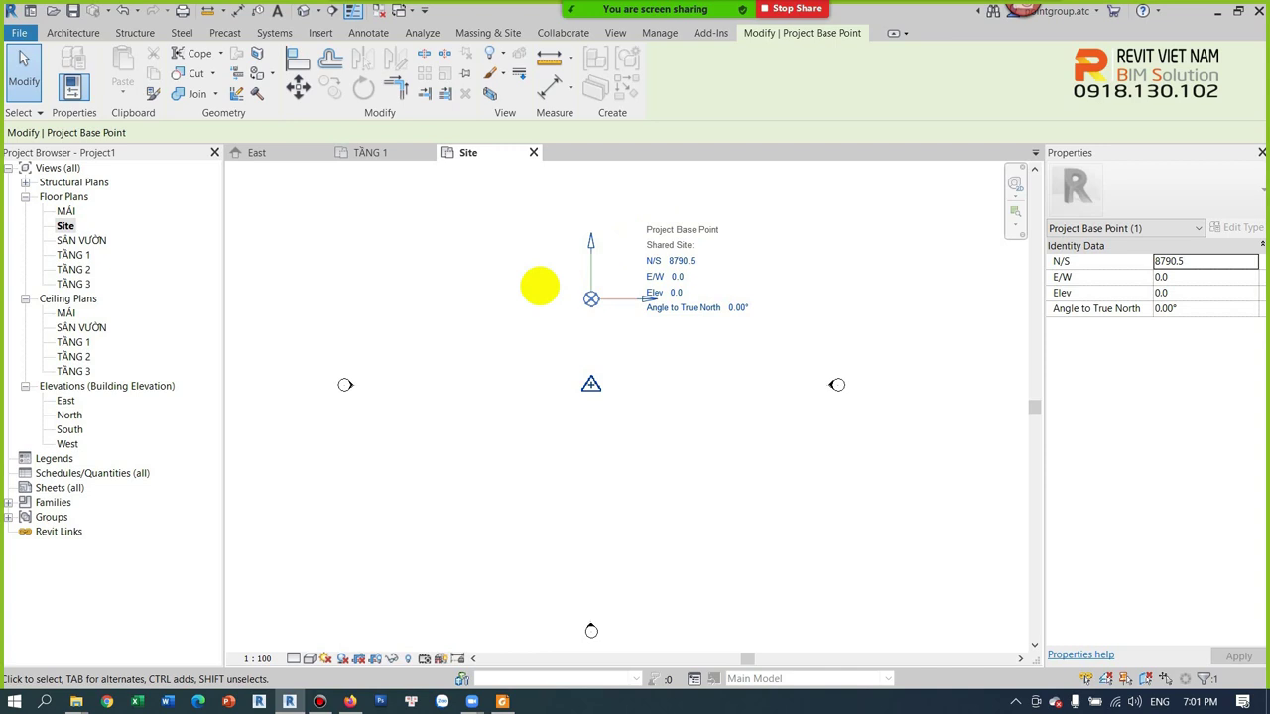
Move the project base point back down onto the survey point
{"action": "left_click_drag", "start_coordinate": [592, 244], "coordinate": [589, 268]}
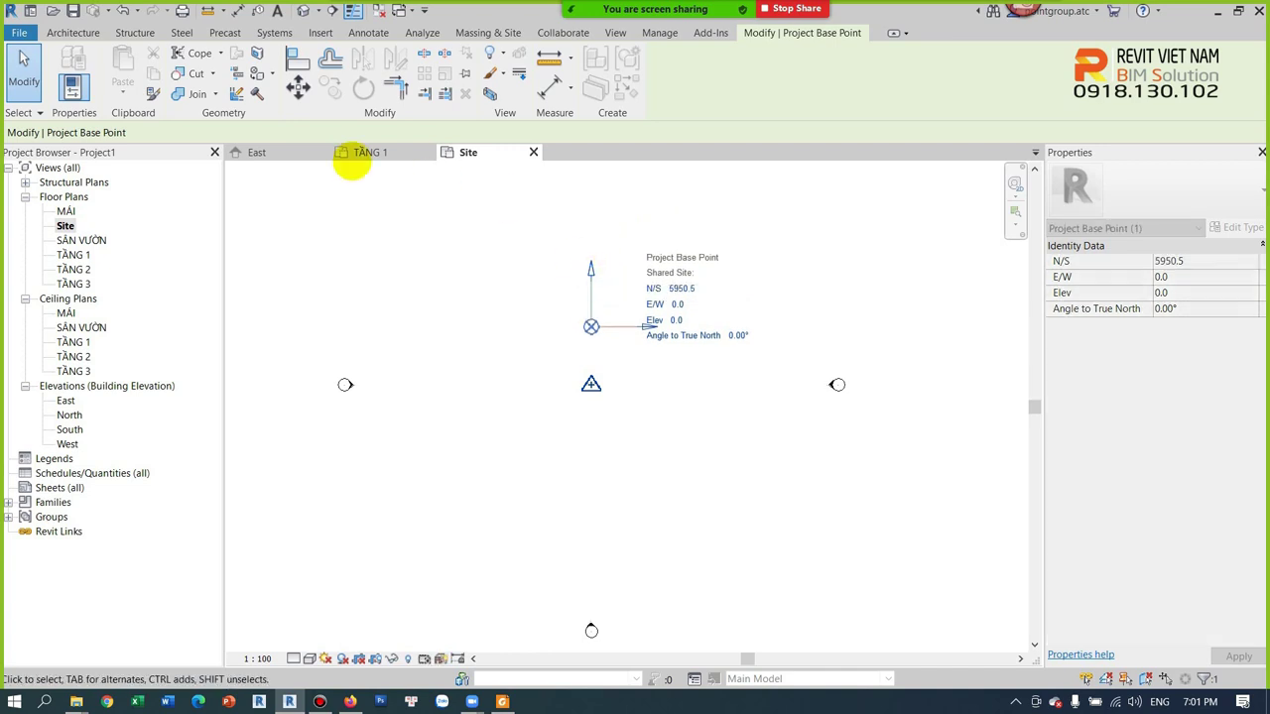
{"action": "left_click", "coordinate": [299, 87]}
{"action": "left_click", "coordinate": [591, 326]}
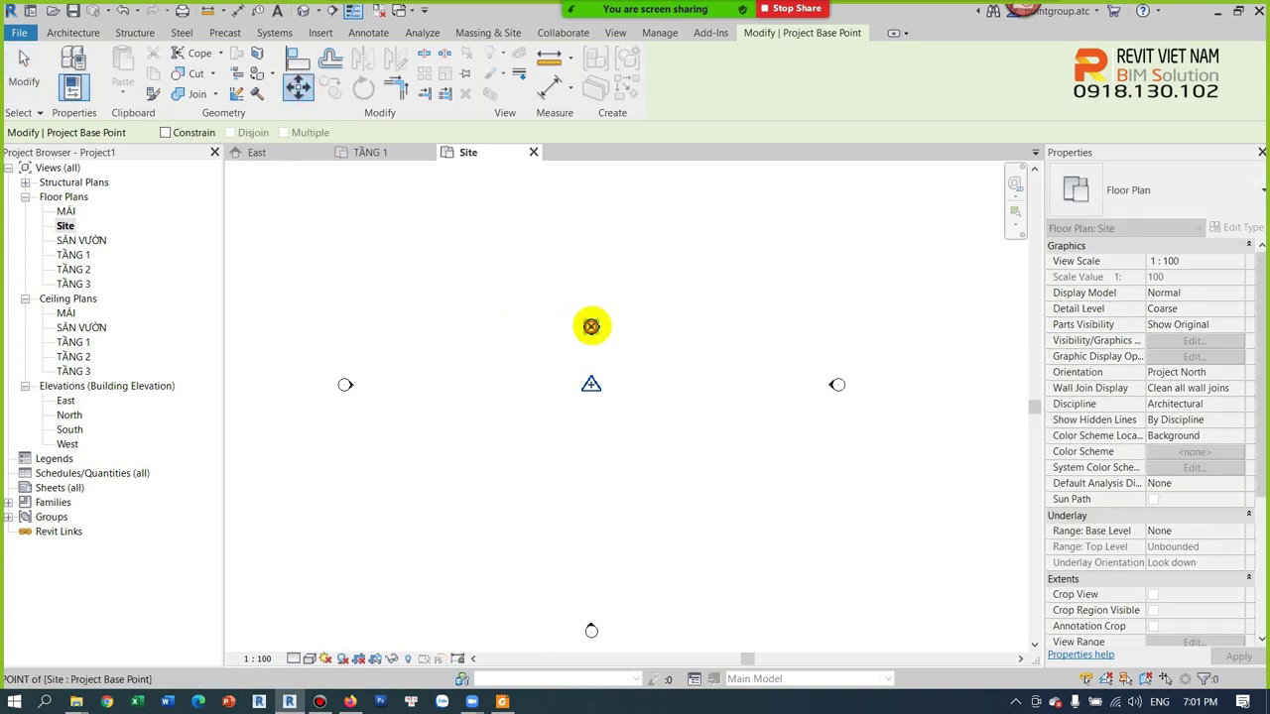
{"action": "left_click", "coordinate": [591, 384]}
{"action": "scroll", "coordinate": [623, 415], "scroll_direction": "up", "scroll_amount": 2}
{"action": "left_click", "coordinate": [623, 415]}
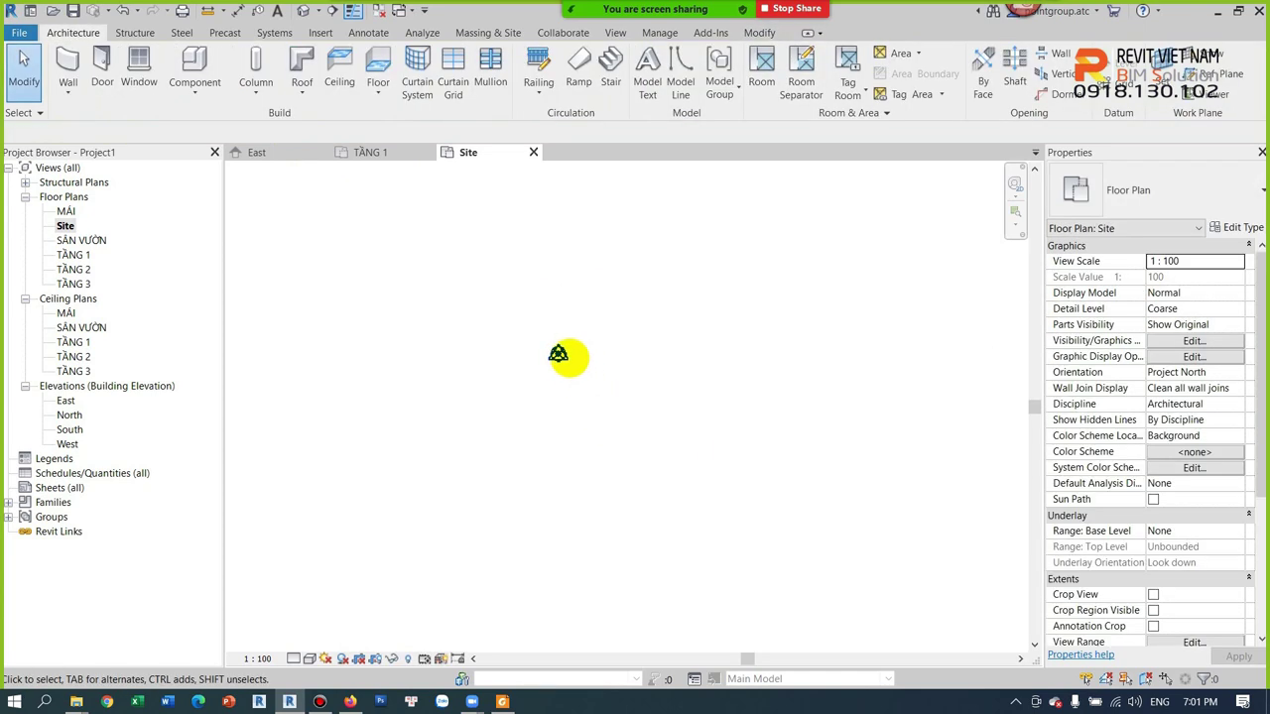
Confirm the project base point reads 0.0 for N/S, E/W and Elev, then reopen TẦNG 1
{"action": "left_click", "coordinate": [557, 354]}
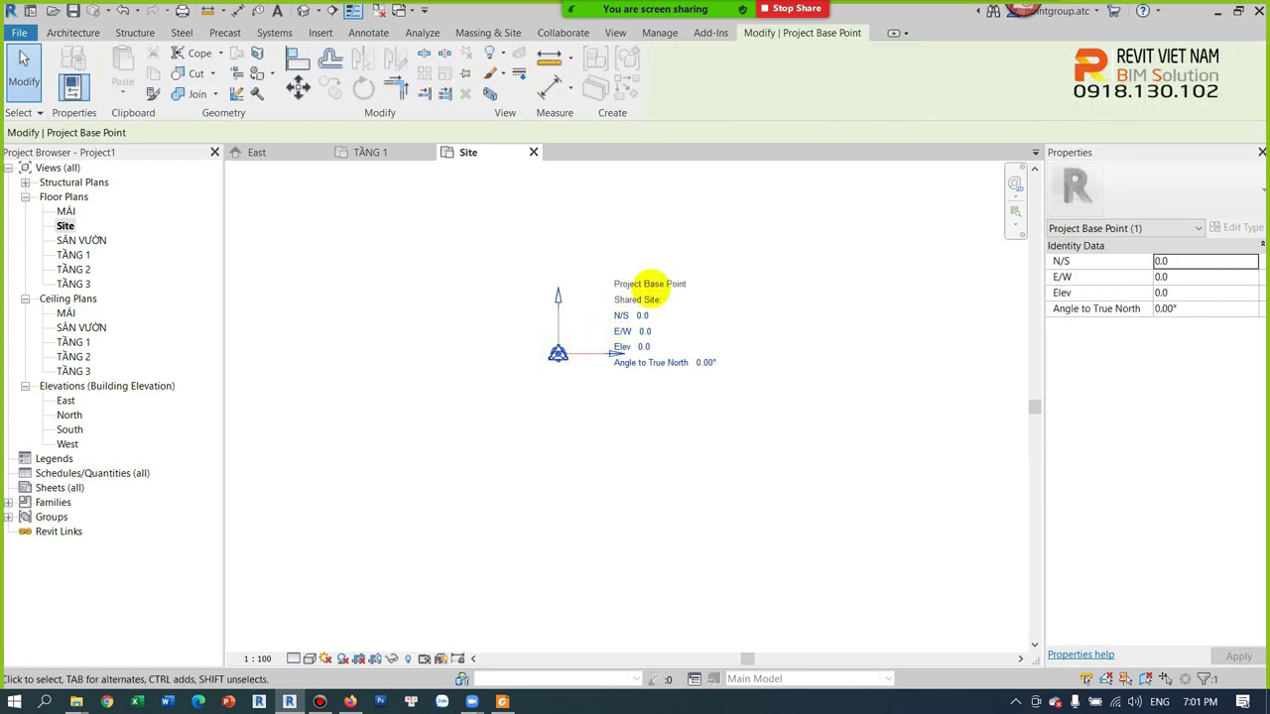
{"action": "left_click", "coordinate": [610, 436]}
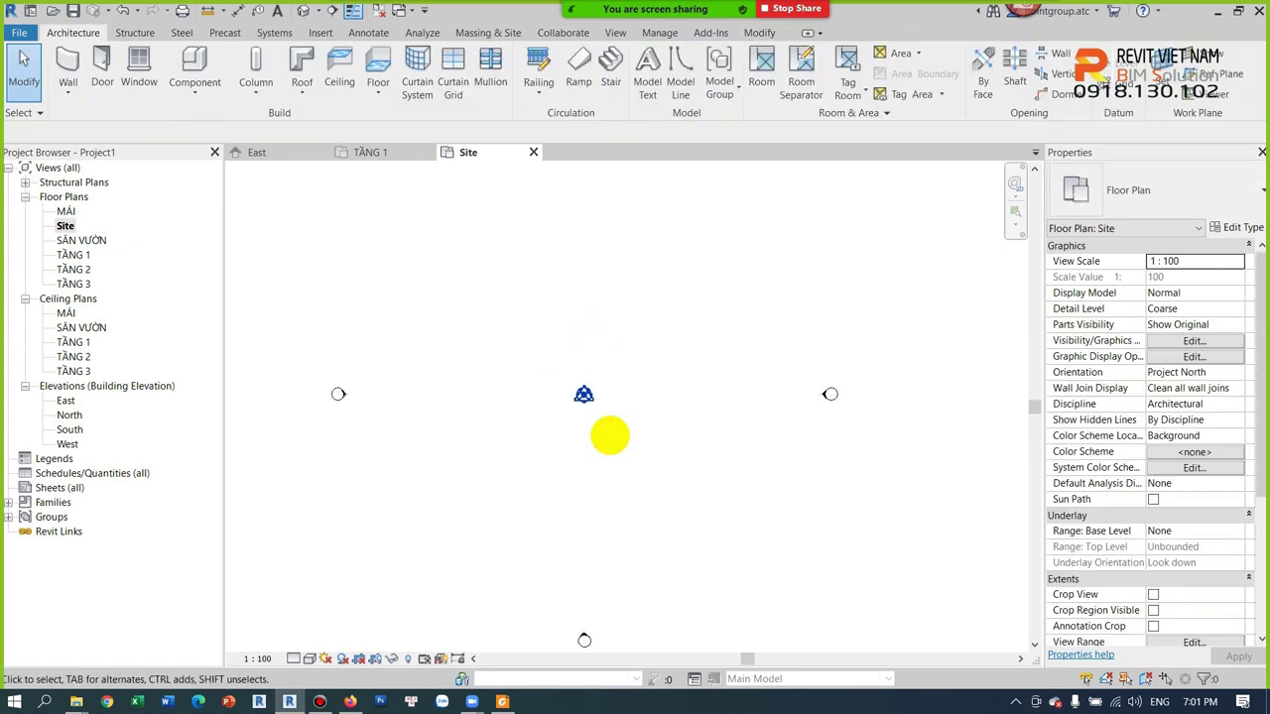
{"action": "scroll", "coordinate": [609, 434], "scroll_direction": "up", "scroll_amount": 1}
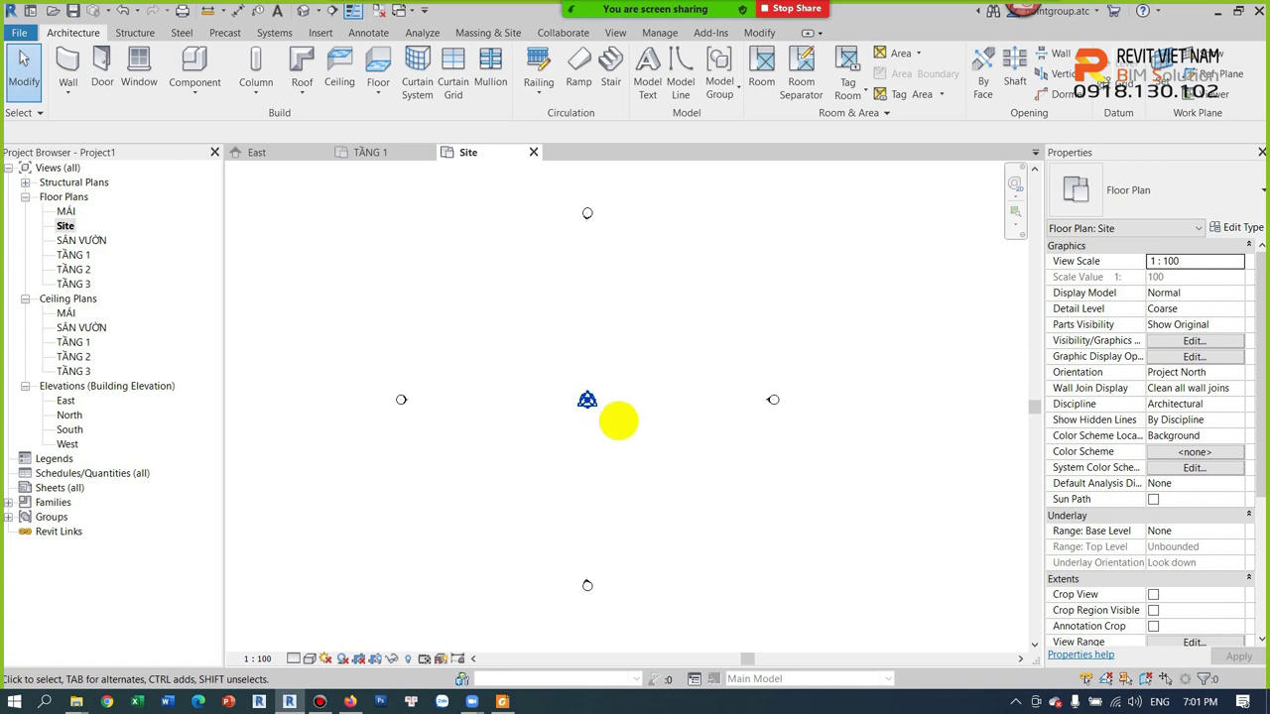
{"action": "left_click", "coordinate": [586, 399]}
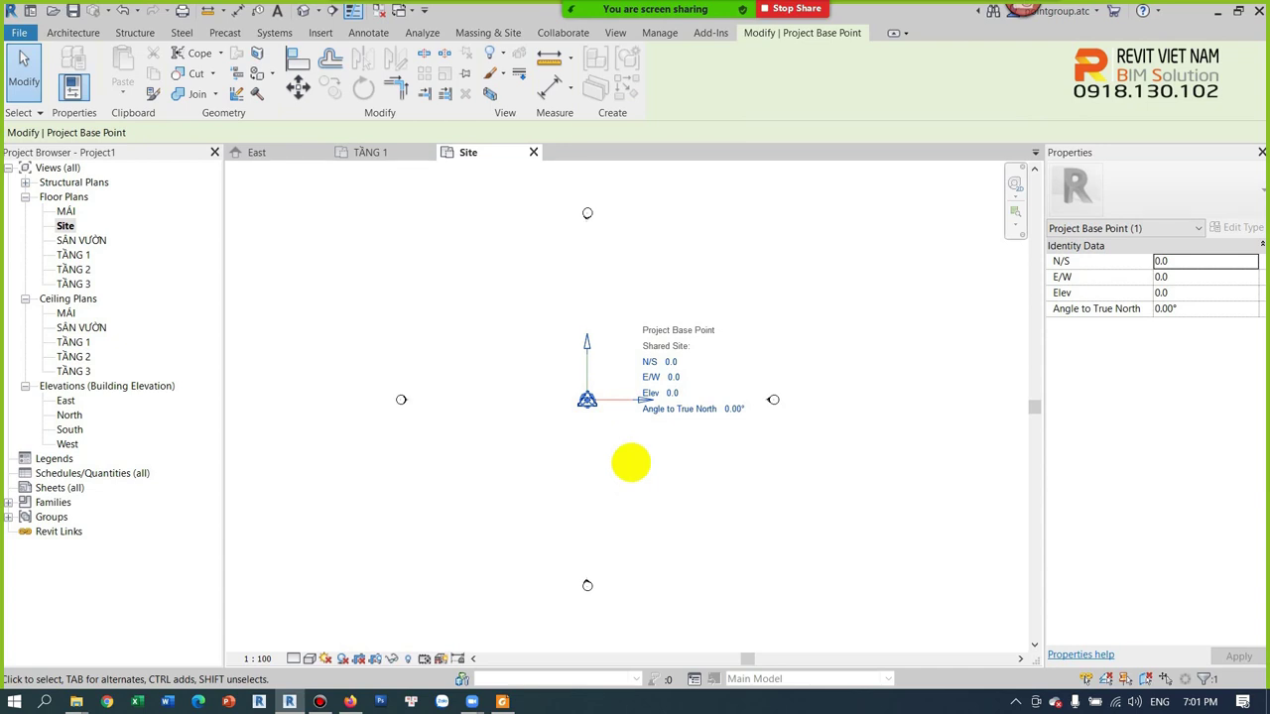
{"action": "left_click", "coordinate": [636, 458]}
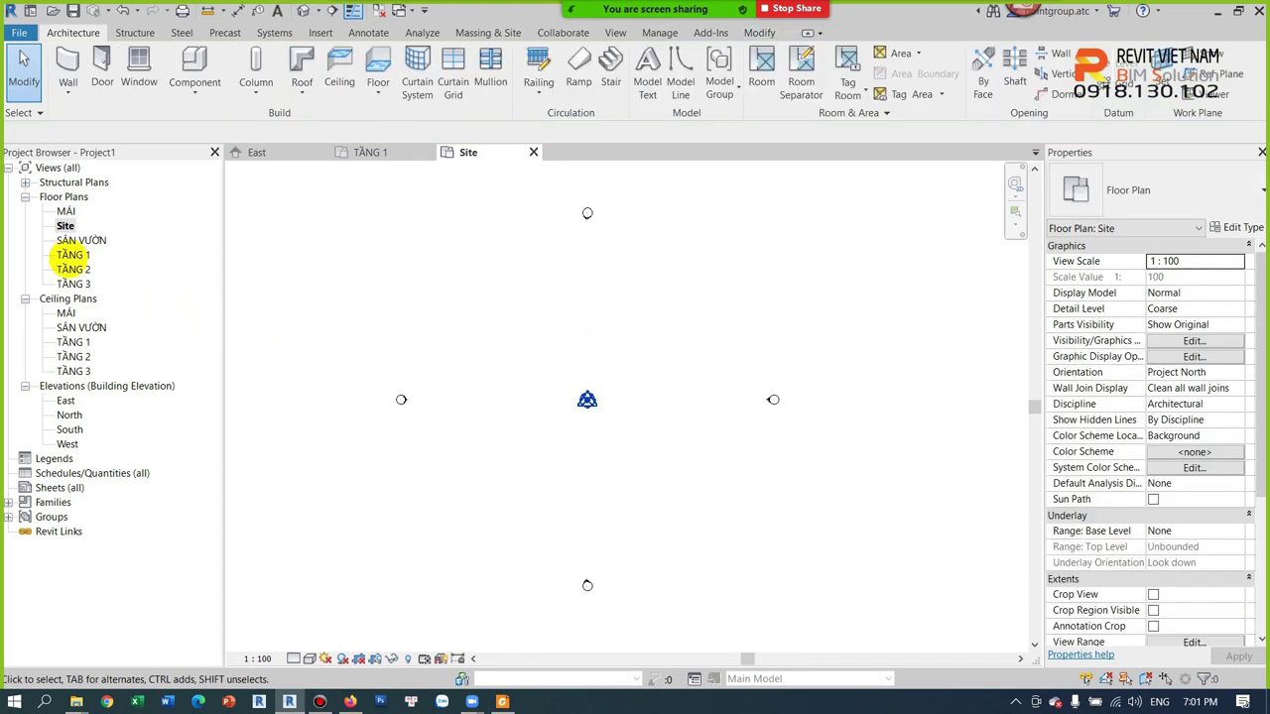
{"action": "double_click", "coordinate": [73, 255]}
{"action": "left_click", "coordinate": [502, 701]}
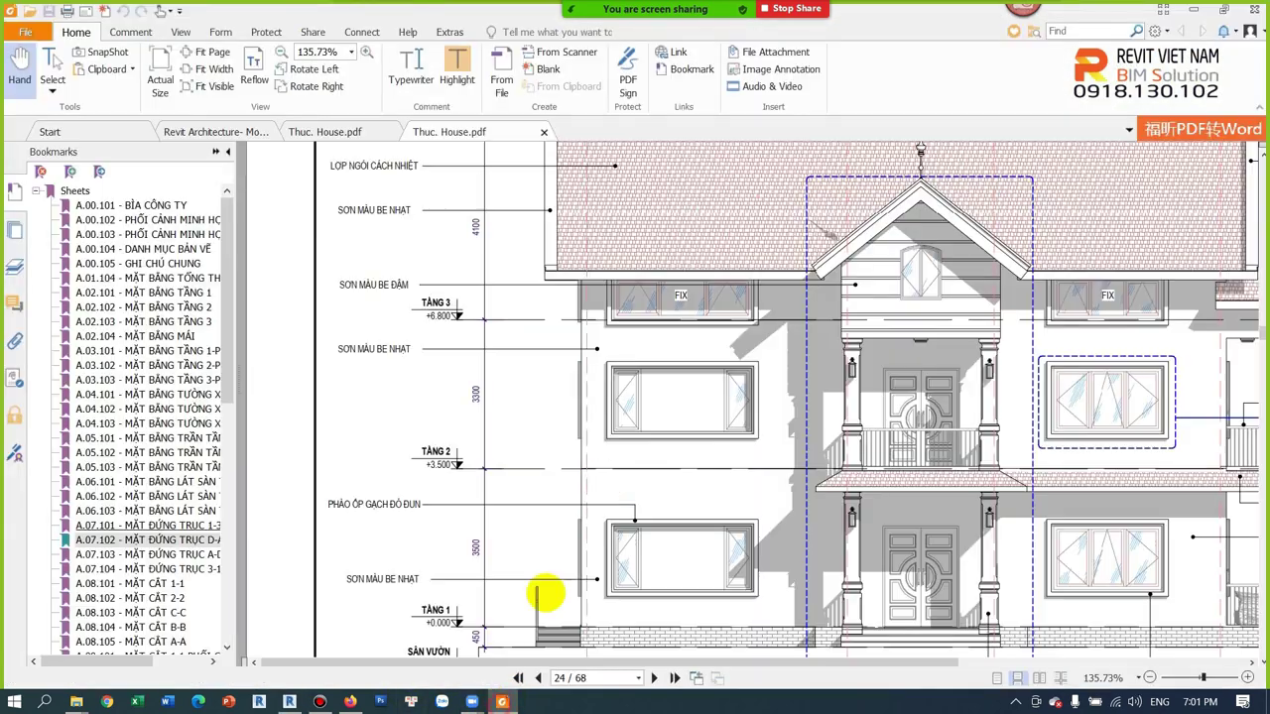
Show sheet A.02.101 MẶT BẰNG TẦNG 1 (page 7) in Foxit, then minimize the viewer
{"action": "left_click", "coordinate": [174, 292]}
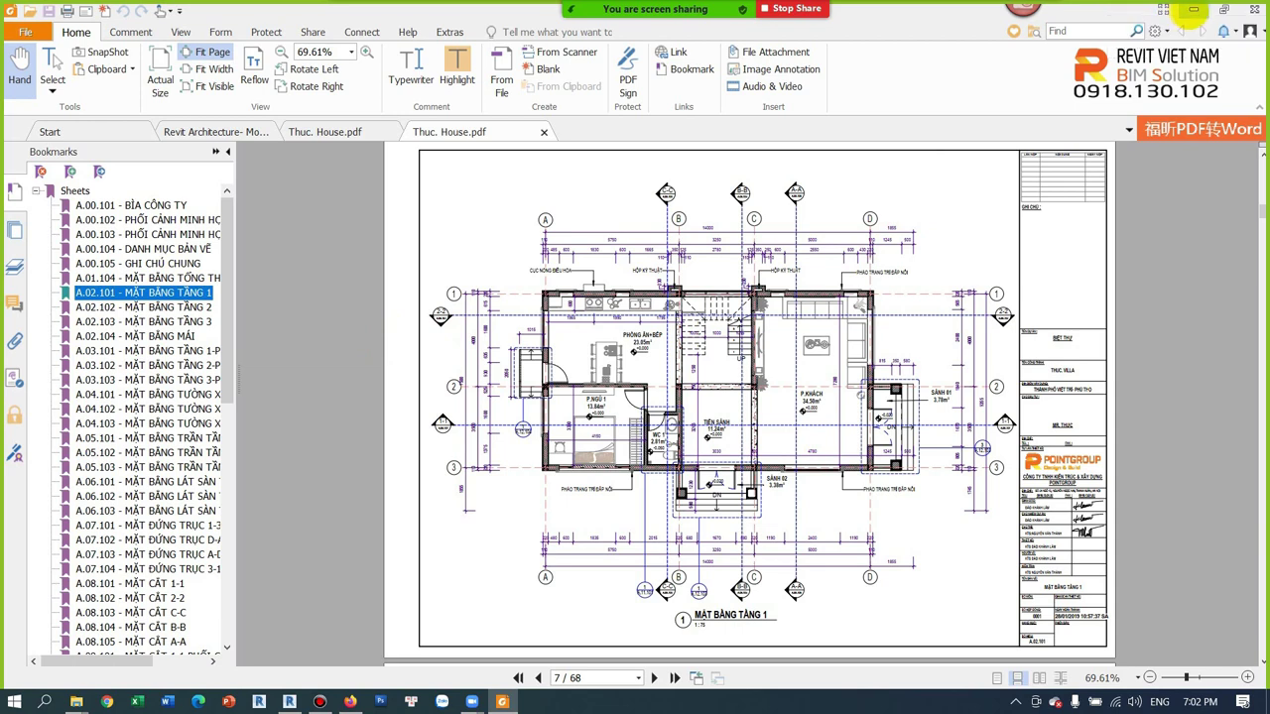
{"action": "left_click", "coordinate": [1194, 10]}
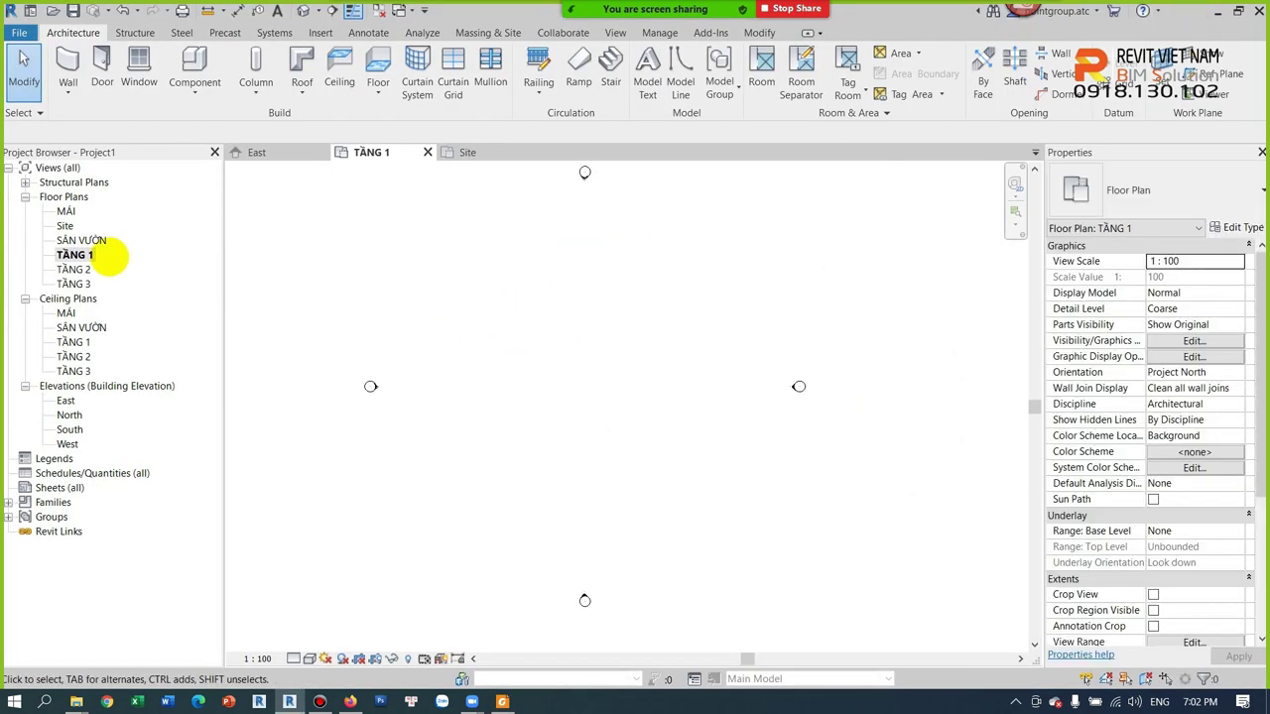
Open Visibility/Graphic Overrides for the TẦNG 1 floor plan
{"action": "left_click", "coordinate": [79, 254]}
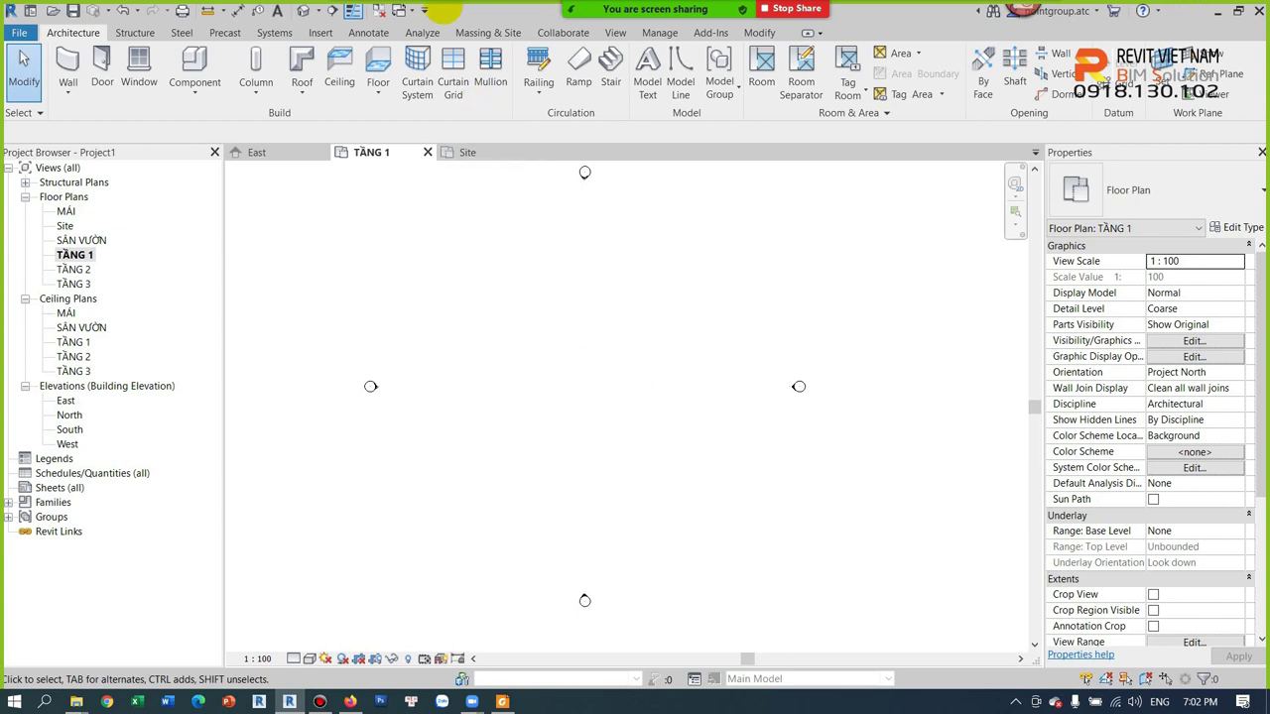
{"action": "left_click", "coordinate": [612, 33]}
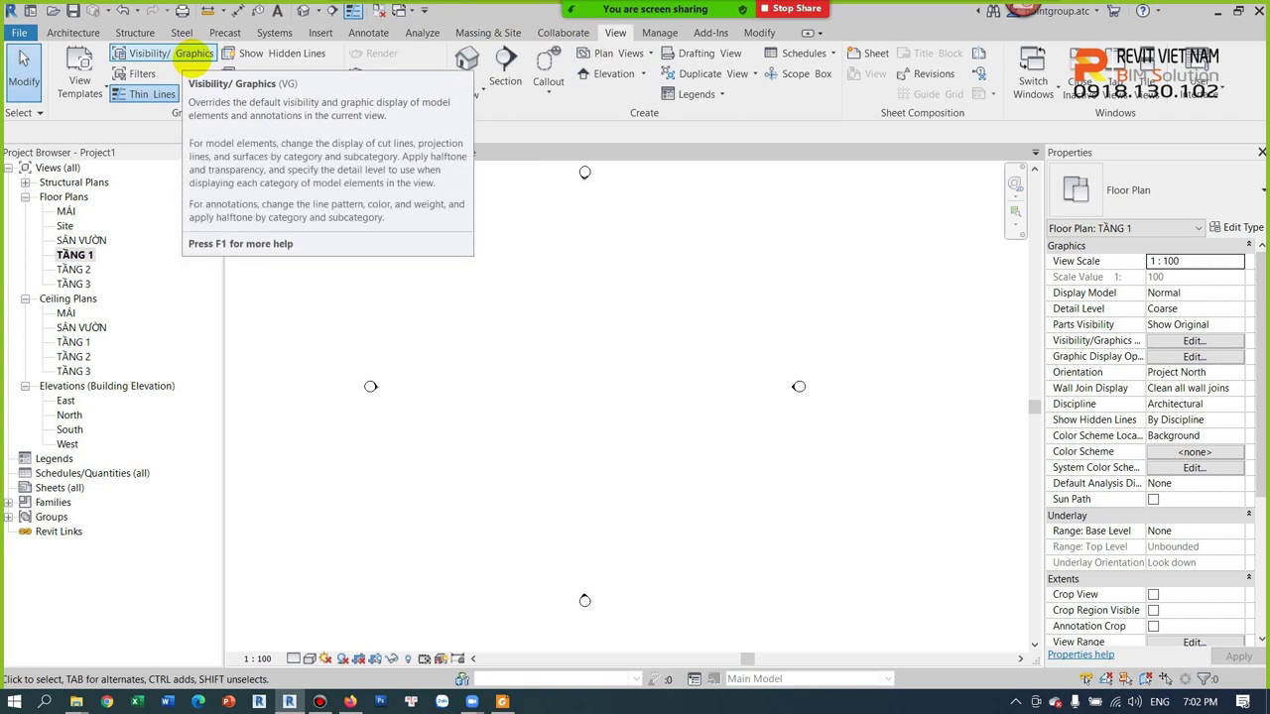
{"action": "left_click", "coordinate": [193, 55]}
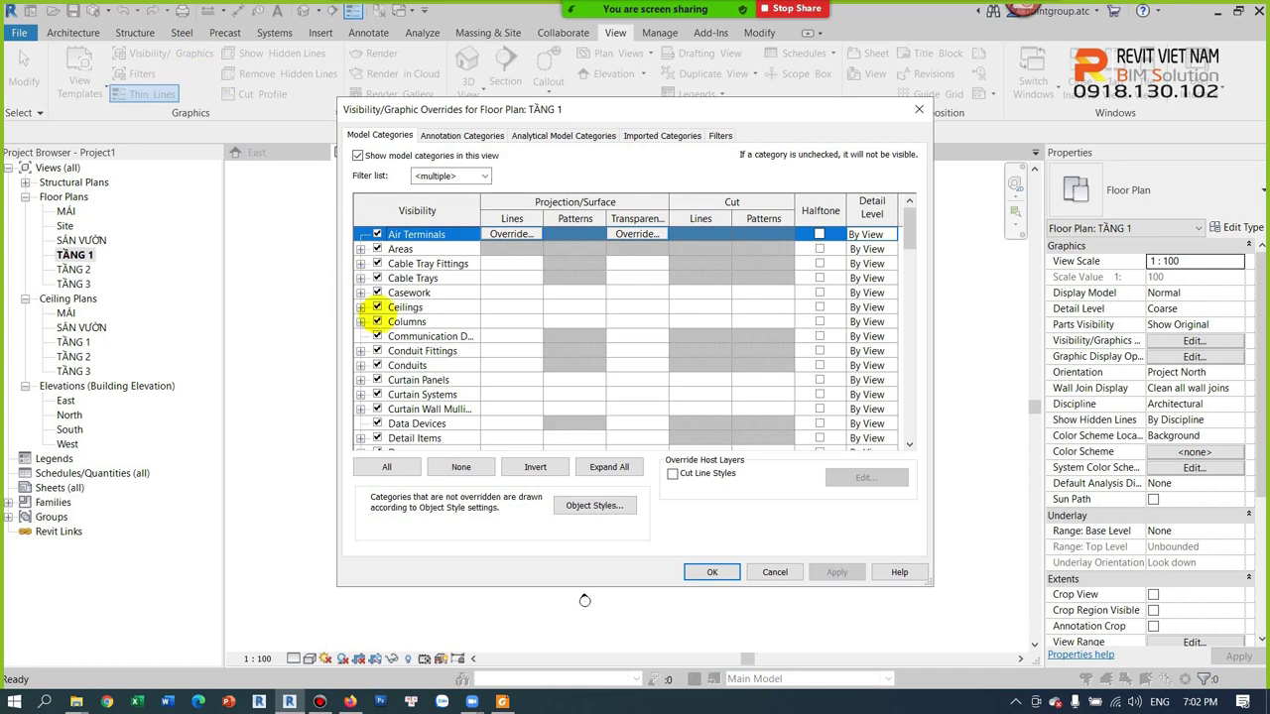
{"action": "left_click", "coordinate": [405, 365]}
{"action": "scroll", "coordinate": [416, 327], "scroll_direction": "down", "scroll_amount": 1}
{"action": "scroll", "coordinate": [441, 313], "scroll_direction": "down", "scroll_amount": 2}
{"action": "scroll", "coordinate": [441, 313], "scroll_direction": "down", "scroll_amount": 2}
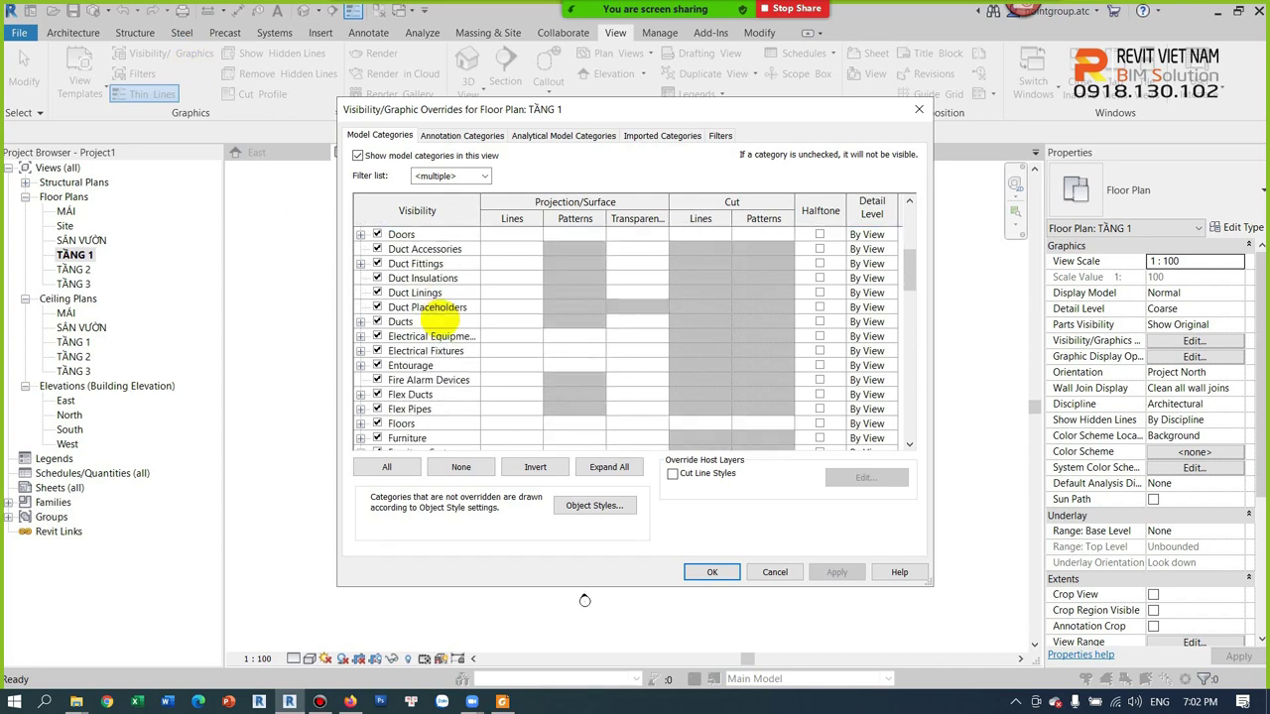
{"action": "scroll", "coordinate": [427, 297], "scroll_direction": "down", "scroll_amount": 3}
Enable Site > Project Base Point visibility, apply it, and check the point reads 0.0
{"action": "left_click", "coordinate": [422, 337]}
{"action": "scroll", "coordinate": [425, 334], "scroll_direction": "down", "scroll_amount": 6}
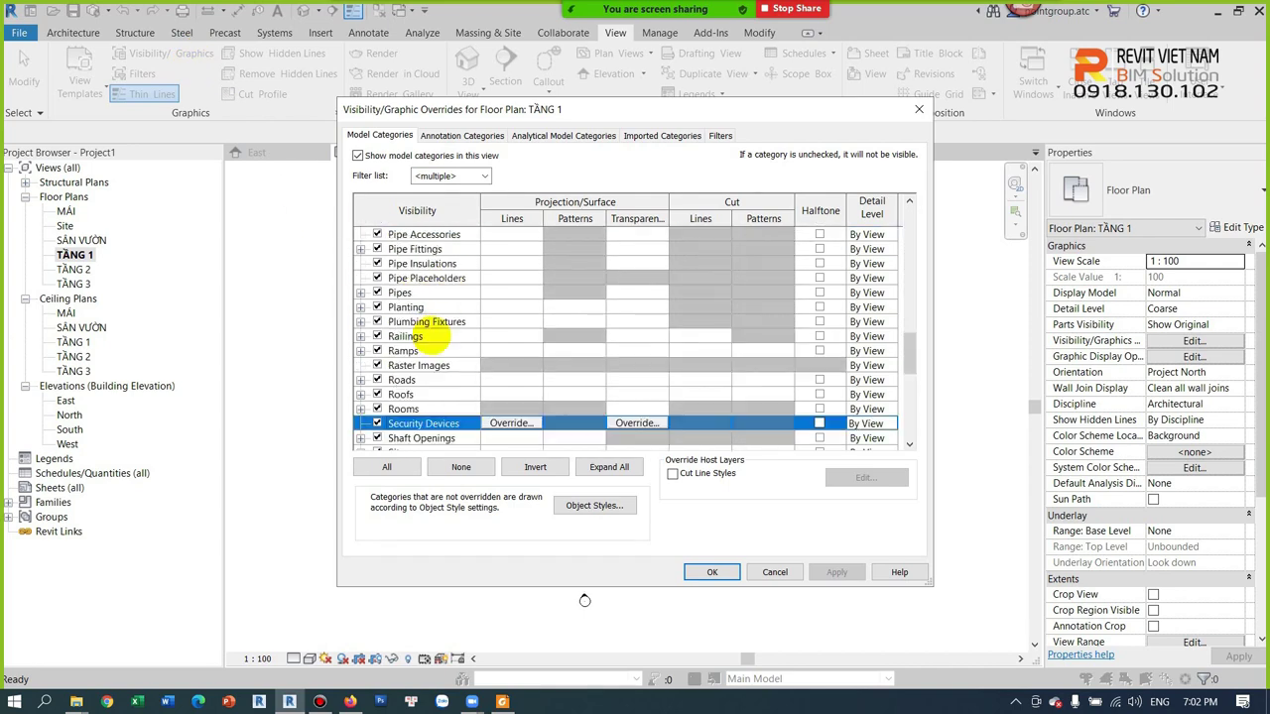
{"action": "scroll", "coordinate": [425, 347], "scroll_direction": "down", "scroll_amount": 2}
{"action": "left_click", "coordinate": [425, 352]}
{"action": "left_click", "coordinate": [395, 380]}
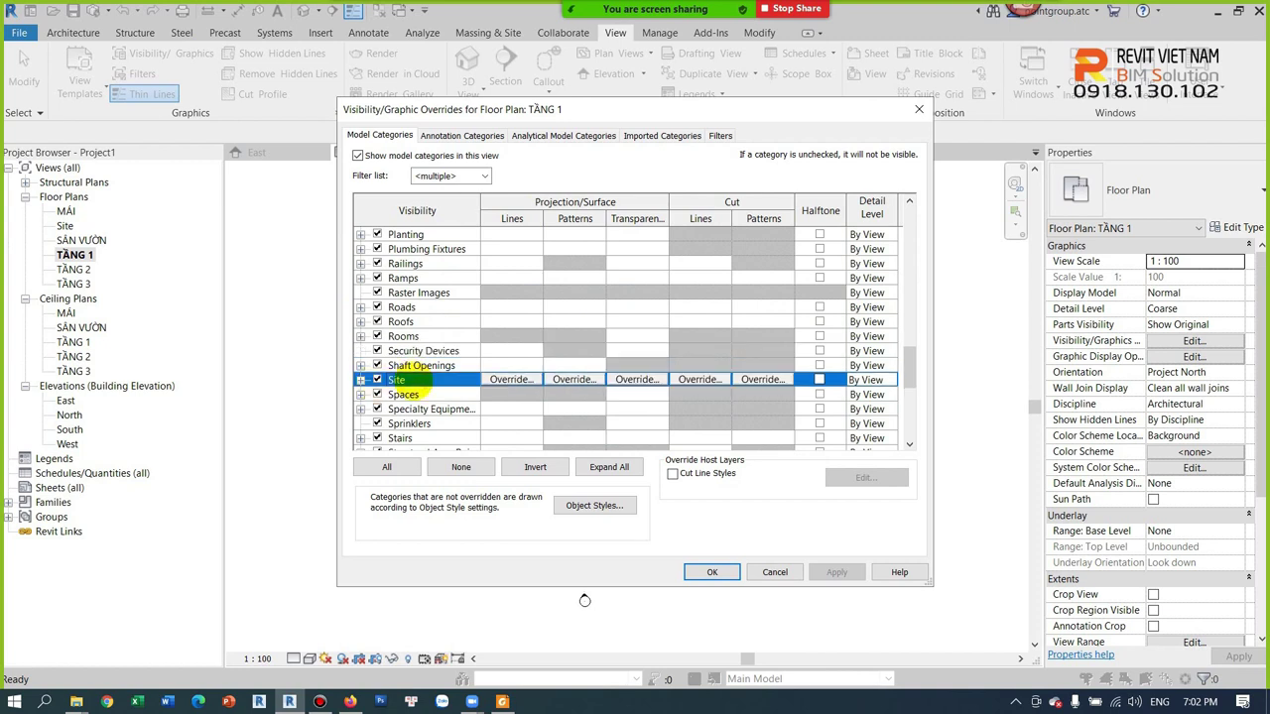
{"action": "left_click", "coordinate": [360, 380]}
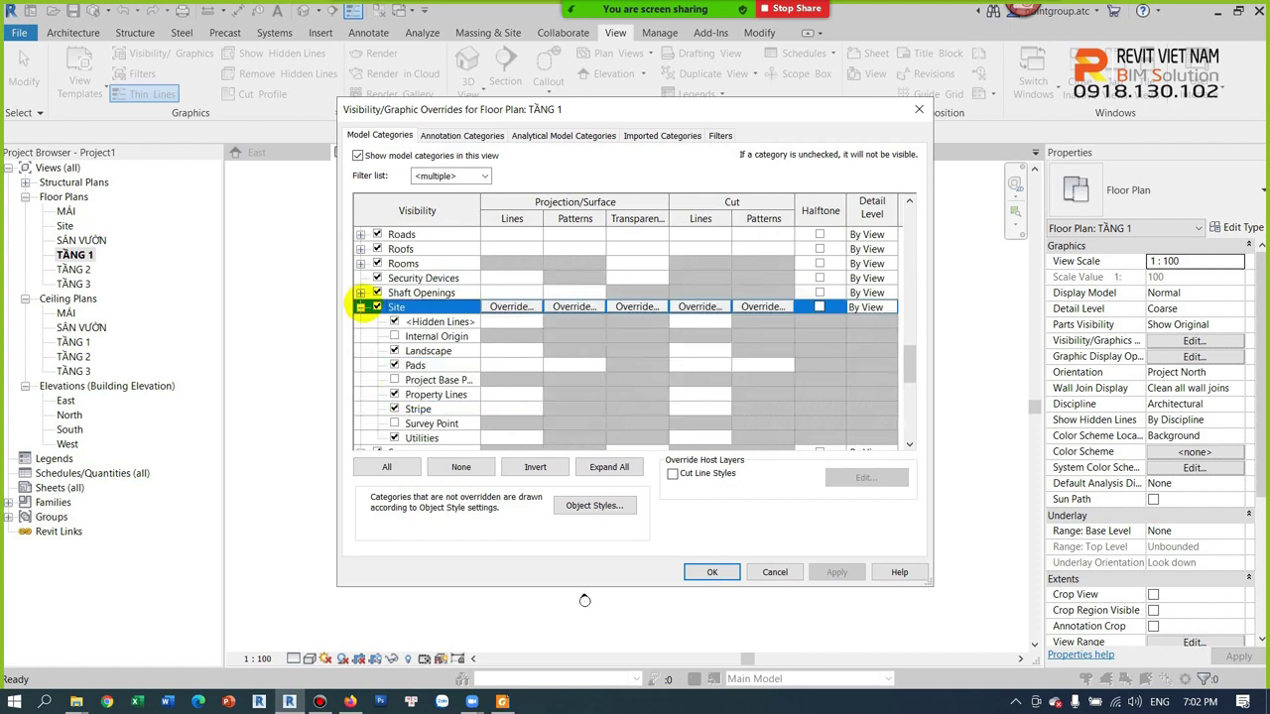
{"action": "scroll", "coordinate": [417, 409], "scroll_direction": "down", "scroll_amount": 1}
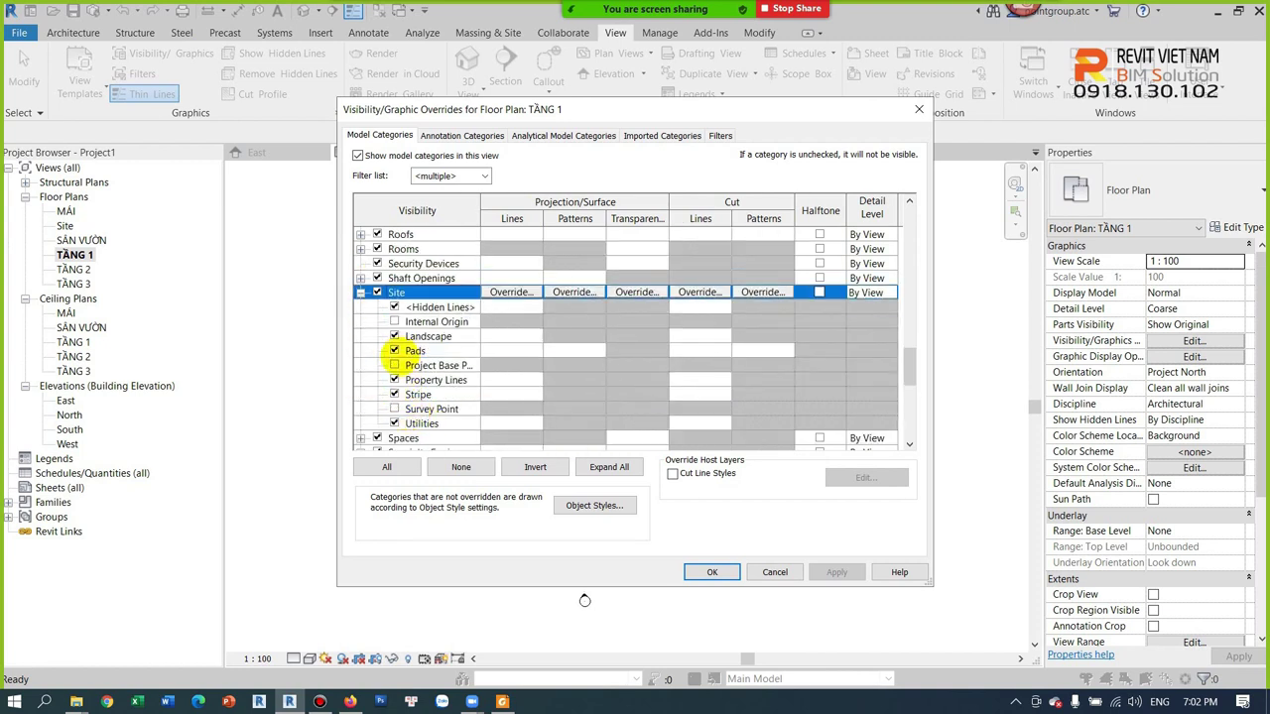
{"action": "left_click", "coordinate": [394, 365]}
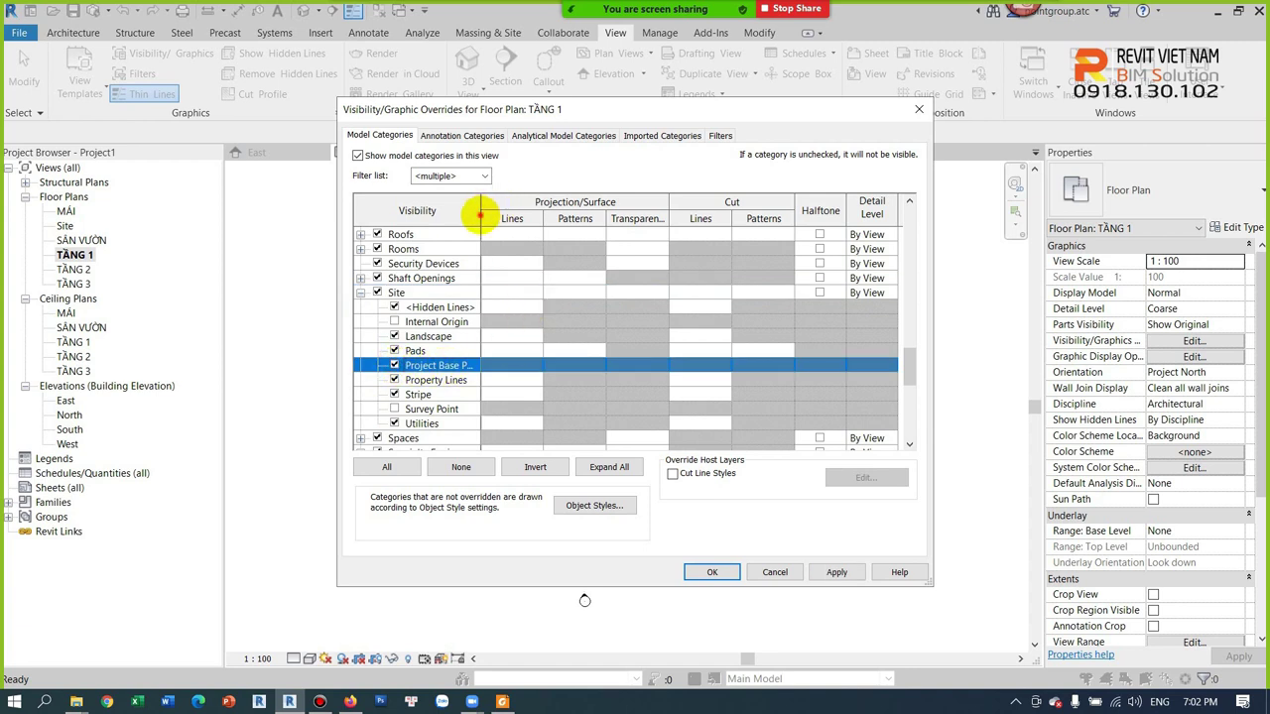
{"action": "left_click_drag", "start_coordinate": [482, 210], "coordinate": [518, 210]}
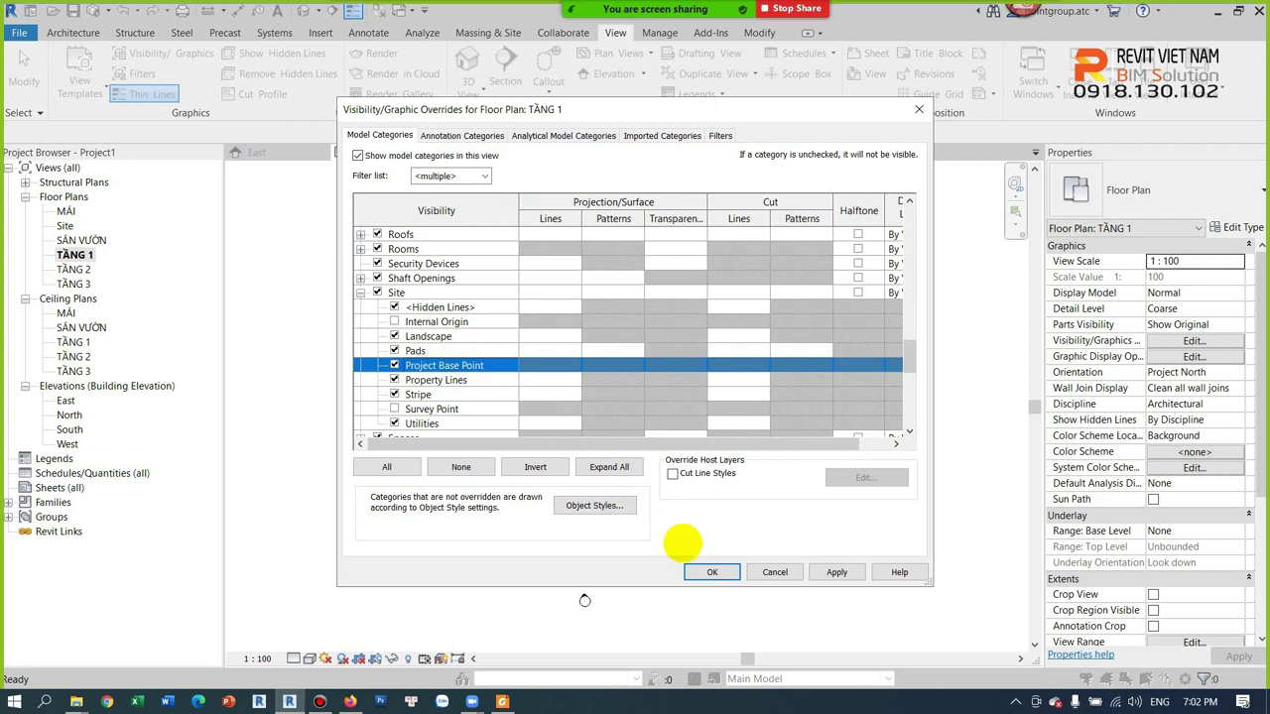
{"action": "left_click", "coordinate": [701, 575]}
{"action": "left_click", "coordinate": [584, 388]}
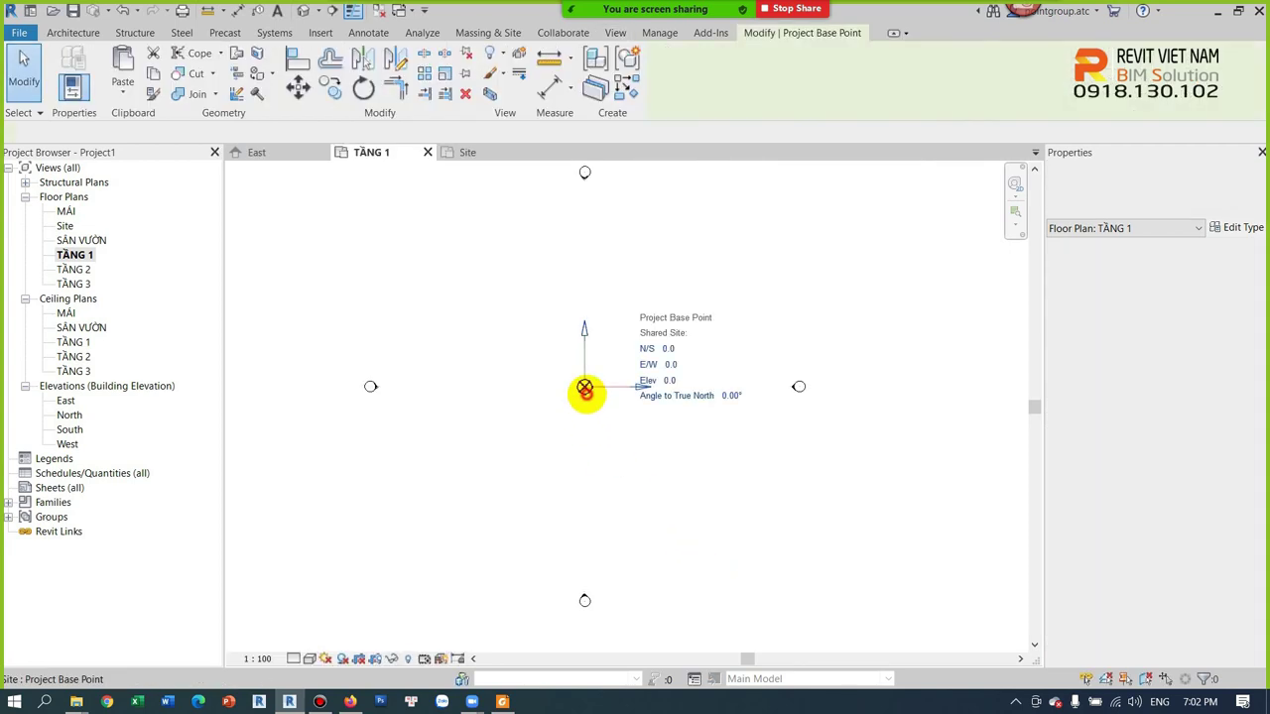
{"action": "left_click", "coordinate": [612, 440]}
{"action": "scroll", "coordinate": [634, 461], "scroll_direction": "up", "scroll_amount": 1}
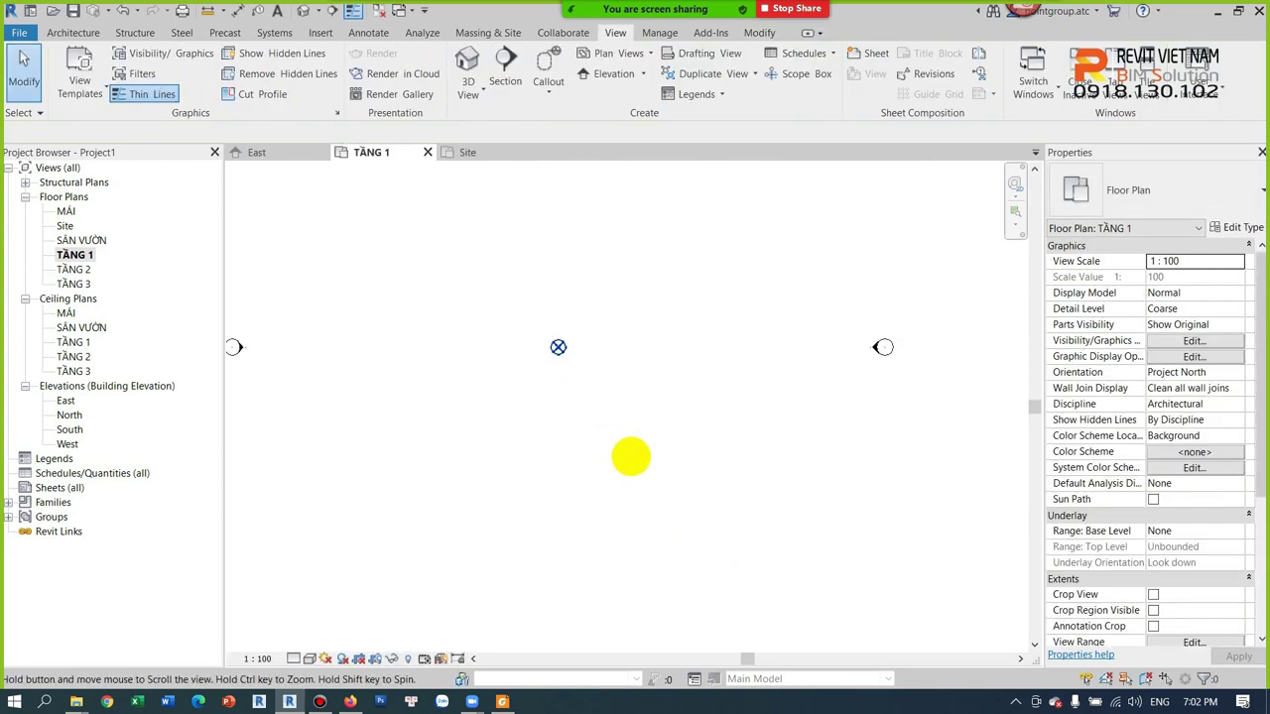
{"action": "scroll", "coordinate": [600, 390], "scroll_direction": "down", "scroll_amount": 1}
{"action": "left_click", "coordinate": [572, 359]}
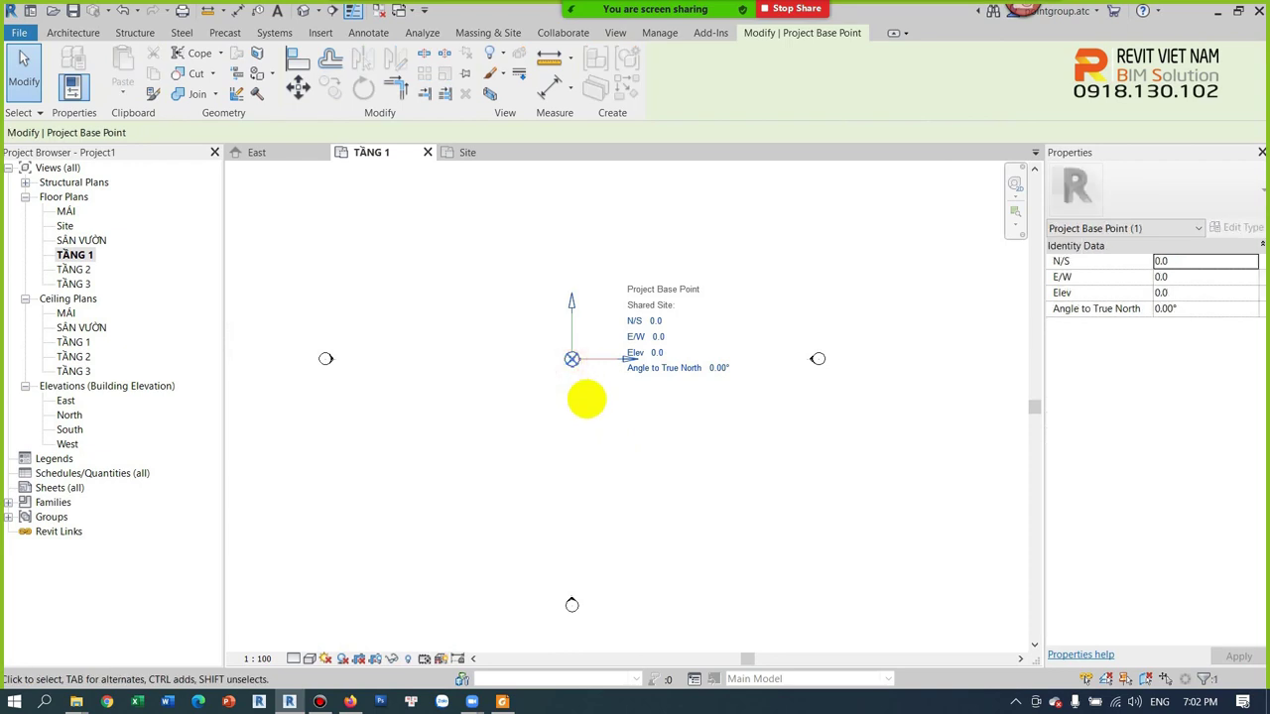
{"action": "left_click", "coordinate": [586, 399]}
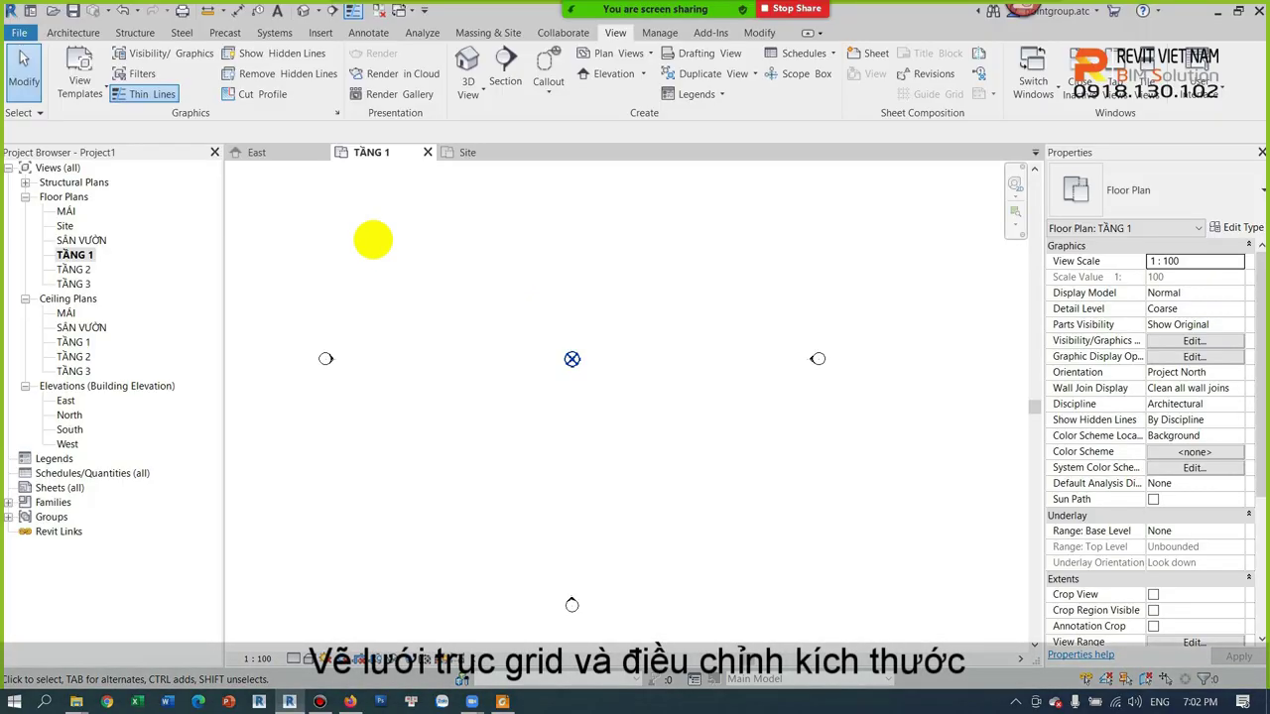
{"action": "left_click", "coordinate": [74, 31]}
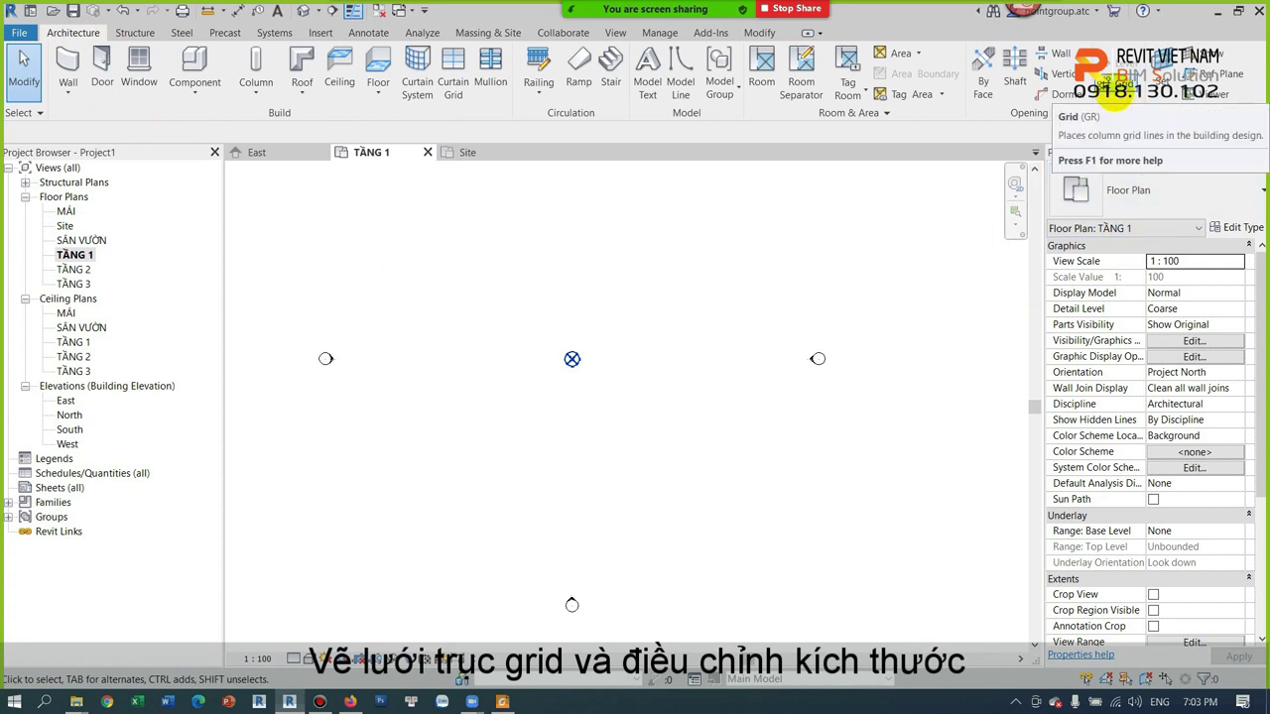
Draw vertical grids 1–4 from the base point, spaced 4700, 4500 and 5700
{"action": "left_click", "coordinate": [1114, 92]}
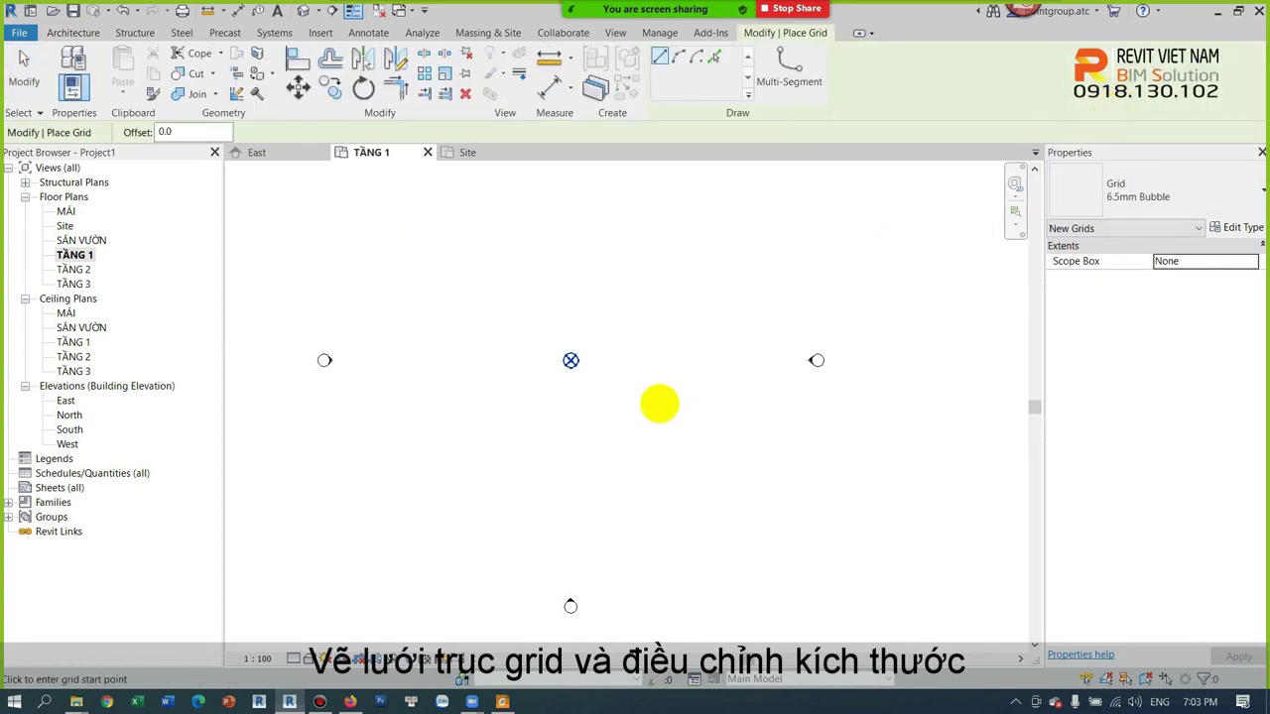
{"action": "middle_click_drag", "start_coordinate": [659, 404], "coordinate": [646, 376]}
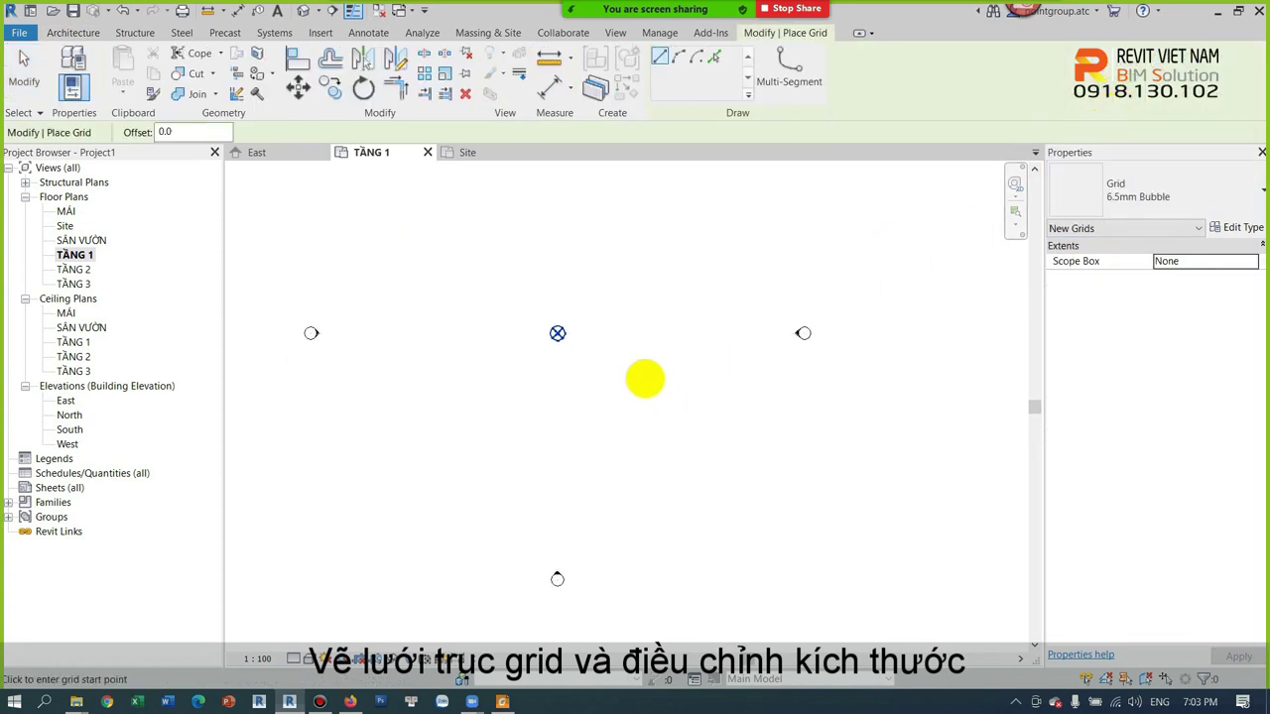
{"action": "left_click", "coordinate": [556, 334]}
{"action": "scroll", "coordinate": [556, 446], "scroll_direction": "up", "scroll_amount": 2}
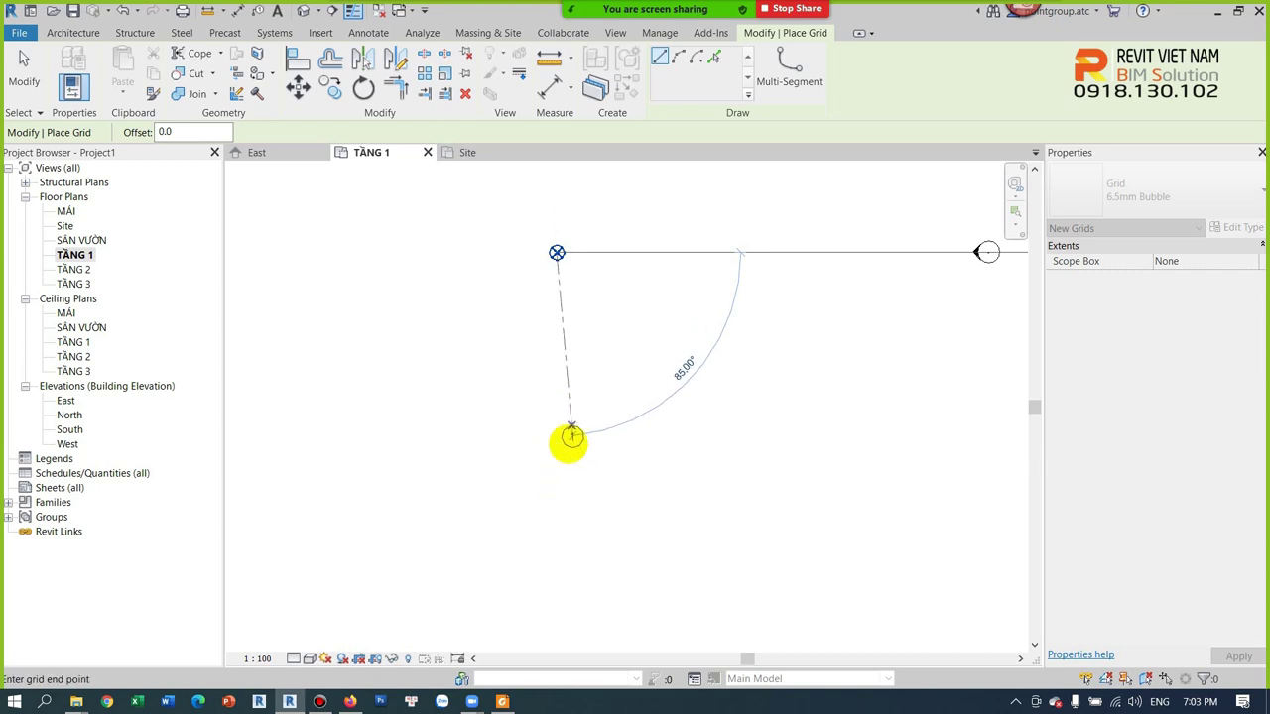
{"action": "left_click", "coordinate": [557, 443]}
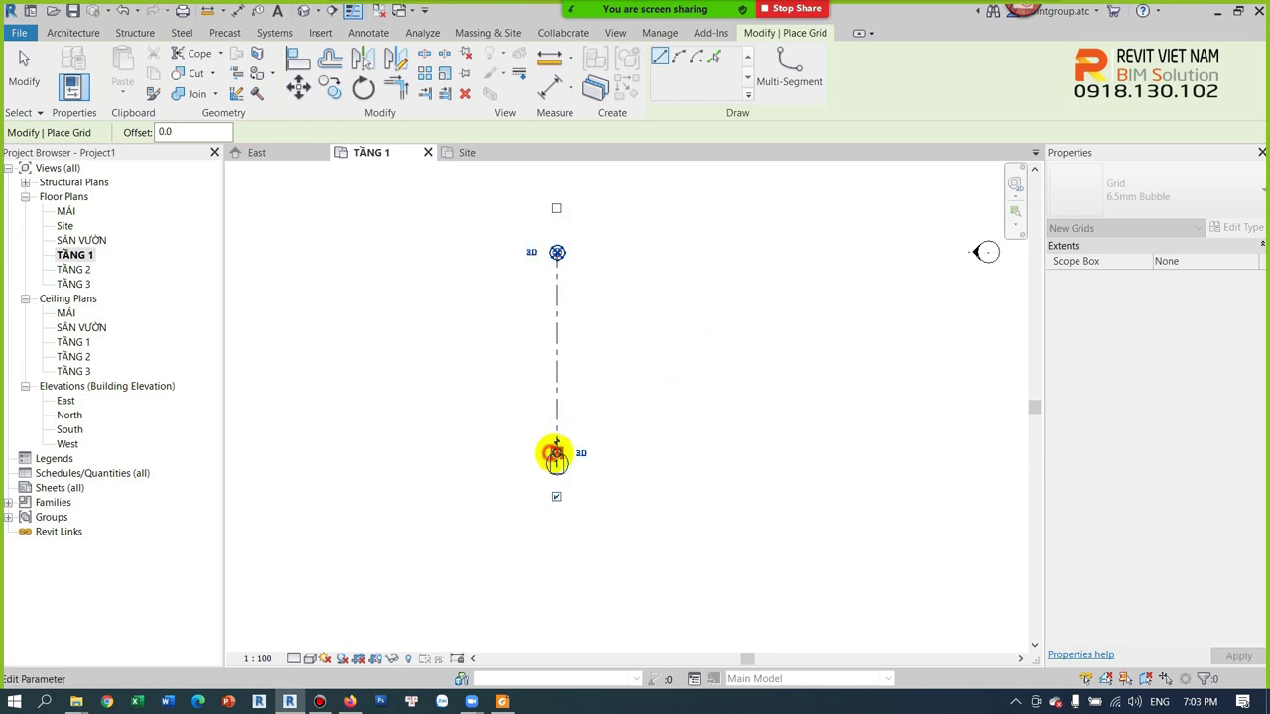
{"action": "left_click", "coordinate": [636, 251]}
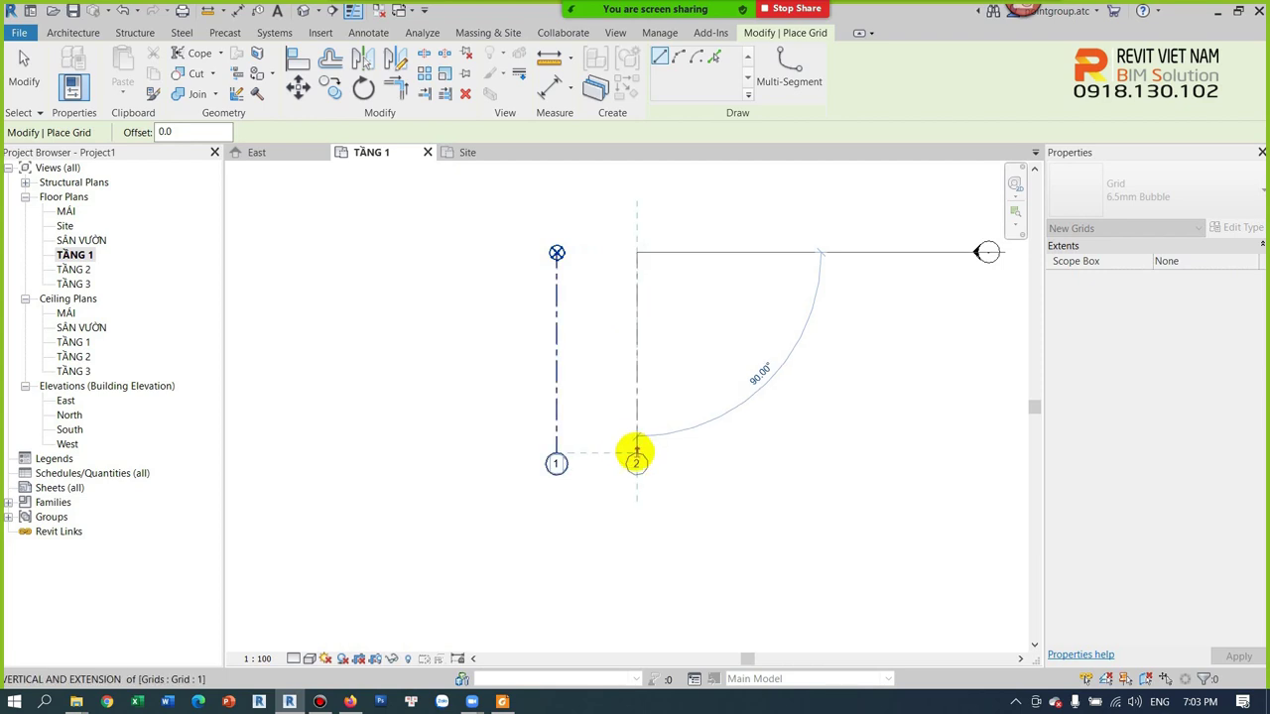
{"action": "left_click", "coordinate": [636, 454]}
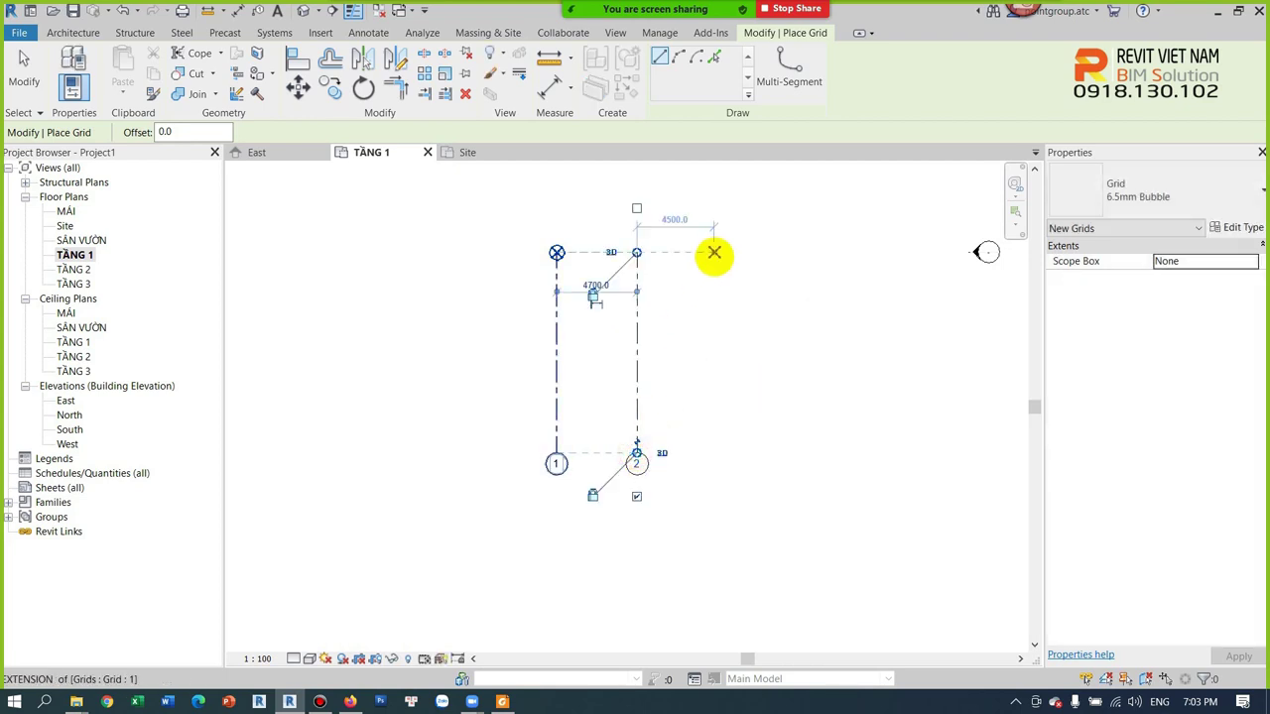
{"action": "left_click", "coordinate": [714, 252]}
{"action": "left_click", "coordinate": [714, 442]}
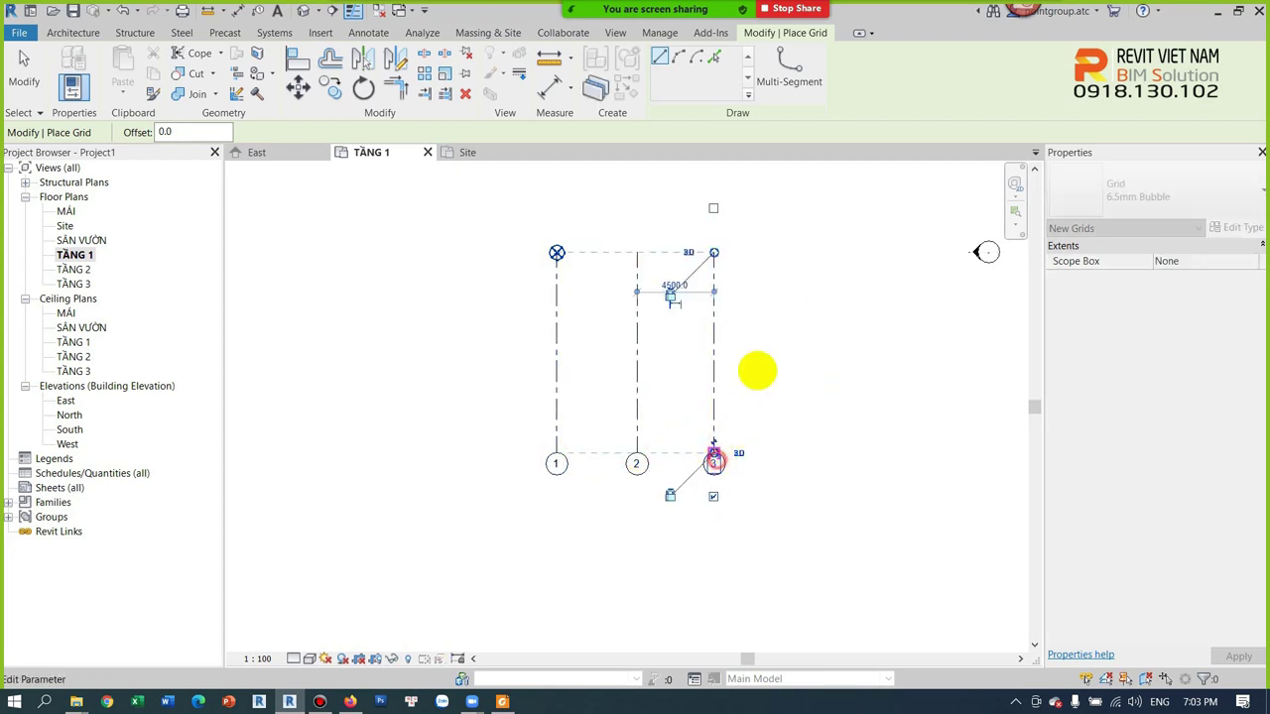
{"action": "left_click", "coordinate": [810, 252]}
{"action": "left_click", "coordinate": [810, 442]}
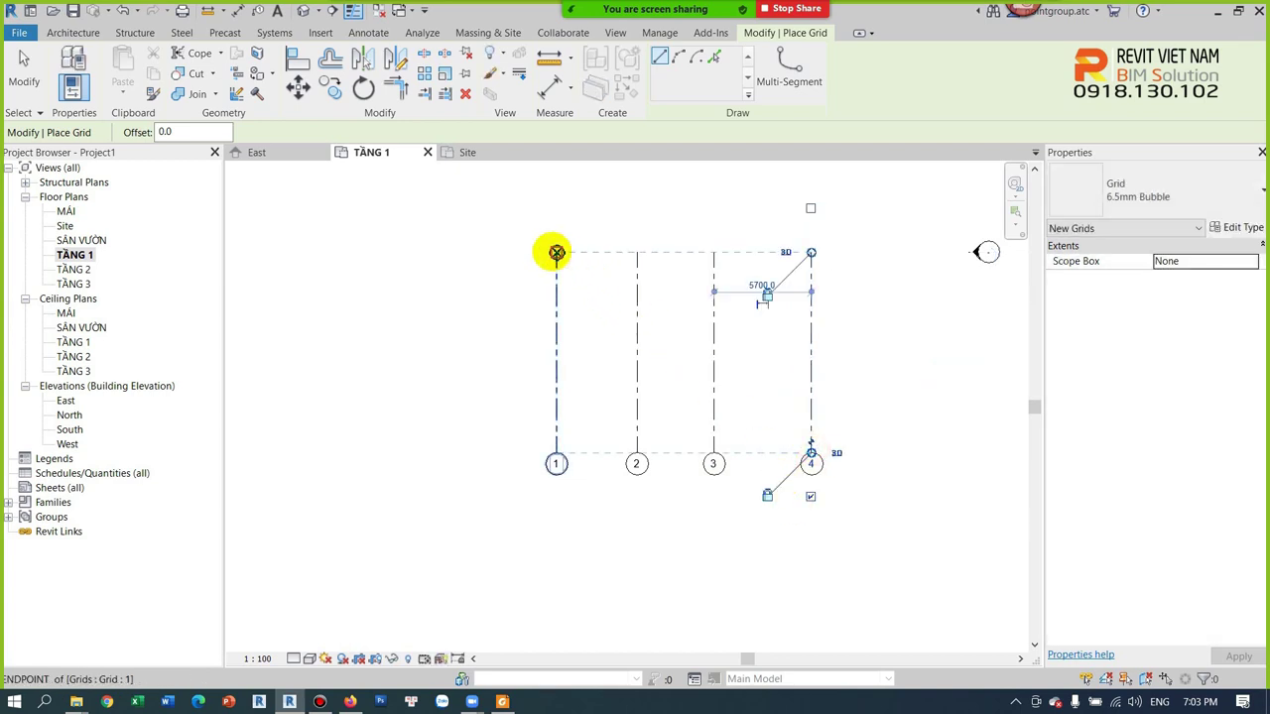
Draw a horizontal grid across the top ends of grids 1–4
{"action": "left_click", "coordinate": [557, 252]}
{"action": "scroll", "coordinate": [906, 249], "scroll_direction": "up", "scroll_amount": 2}
{"action": "left_click", "coordinate": [908, 249]}
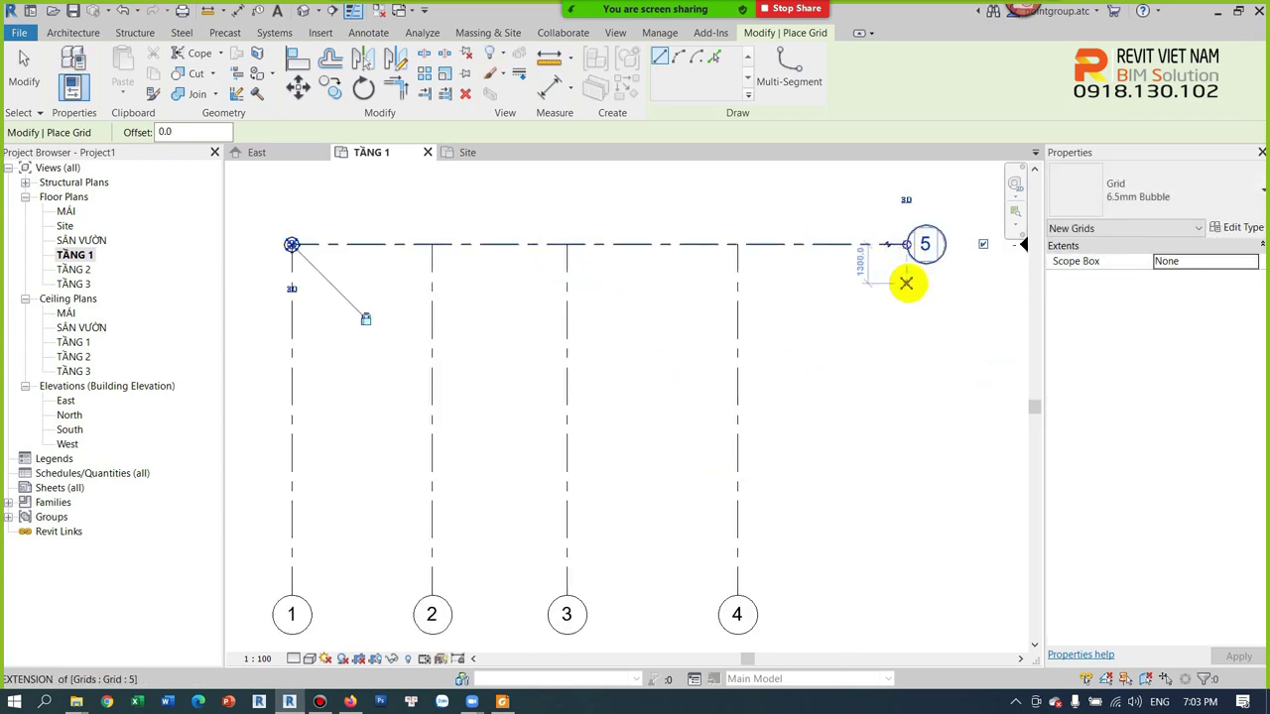
{"action": "key", "text": "Escape"}
{"action": "key", "text": "Escape"}
{"action": "left_click", "coordinate": [924, 246]}
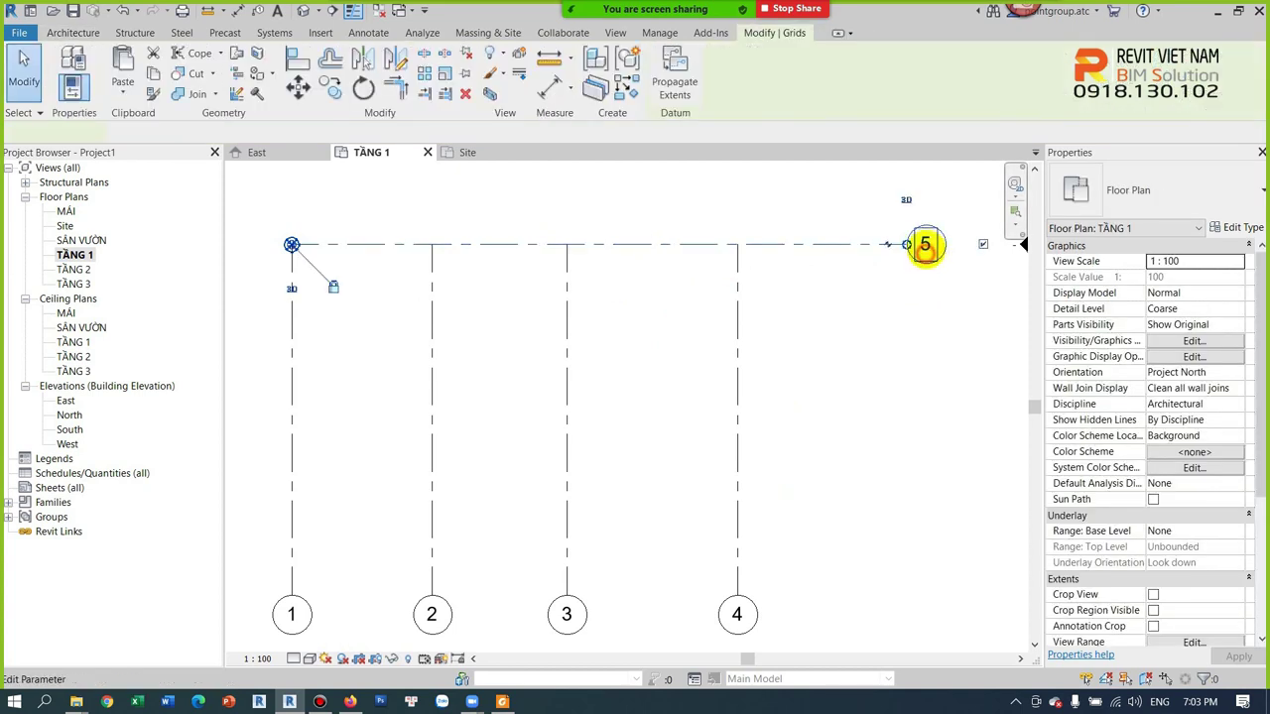
Change the horizontal grid's label from 5 to A and select grid A
{"action": "left_click", "coordinate": [925, 244]}
{"action": "left_click", "coordinate": [912, 317]}
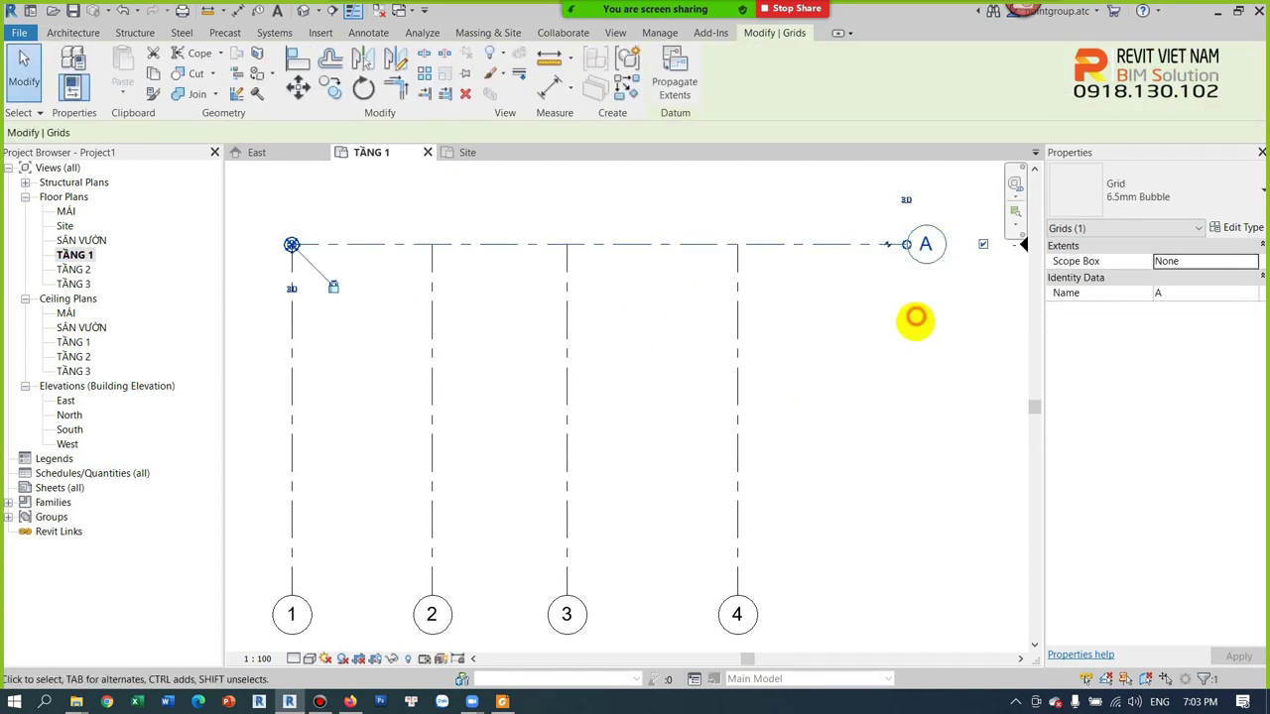
{"action": "left_click", "coordinate": [913, 317]}
{"action": "scroll", "coordinate": [893, 320], "scroll_direction": "down", "scroll_amount": 2}
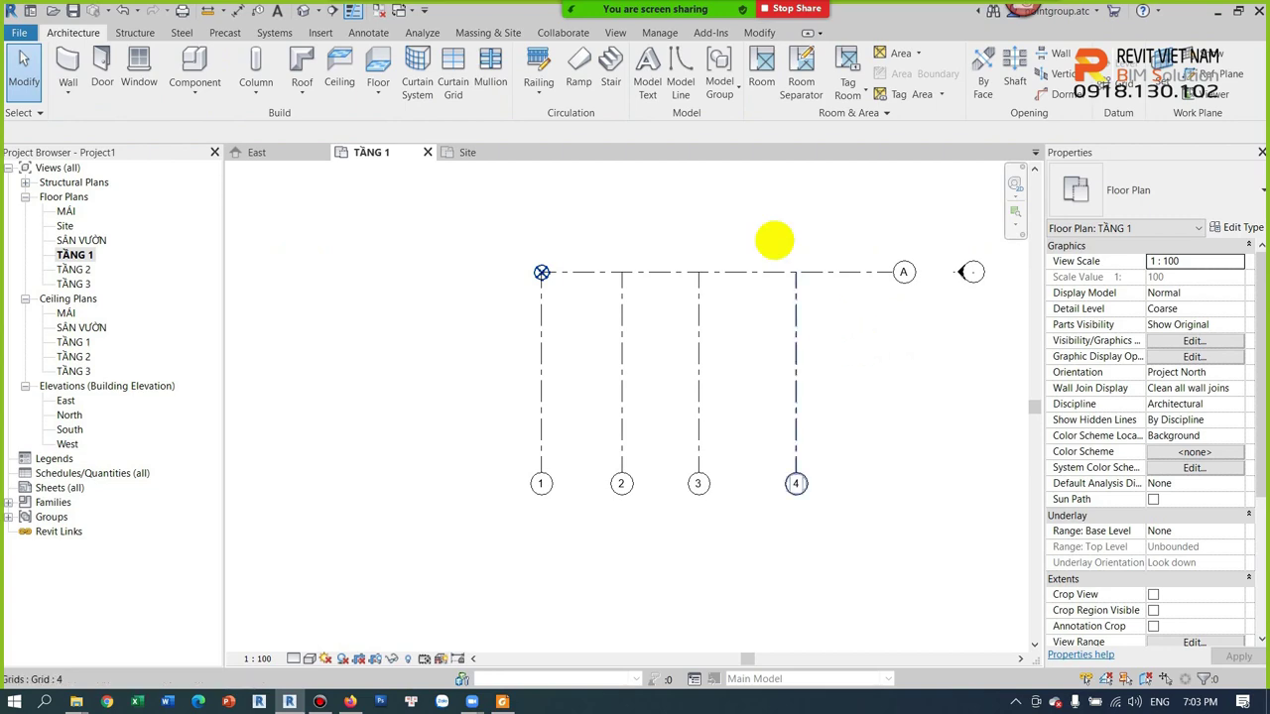
{"action": "middle_click_drag", "start_coordinate": [830, 332], "coordinate": [820, 347]}
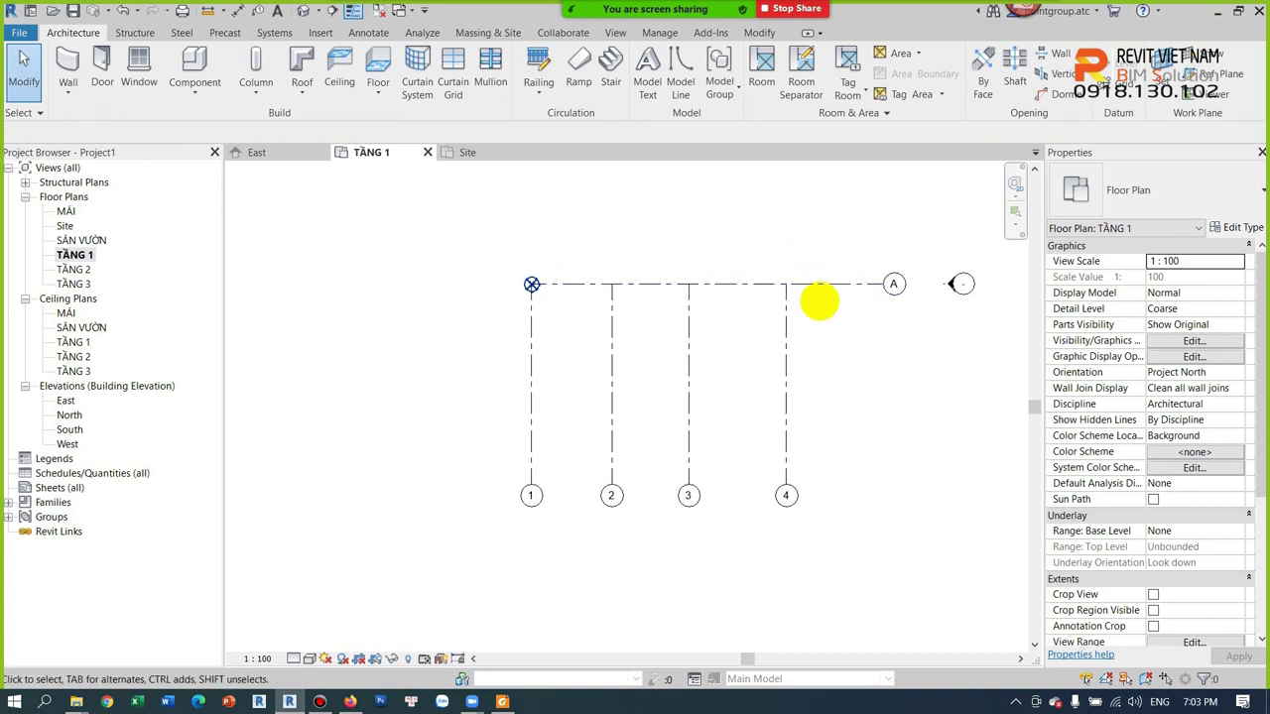
{"action": "left_click", "coordinate": [809, 286]}
{"action": "left_click", "coordinate": [813, 347]}
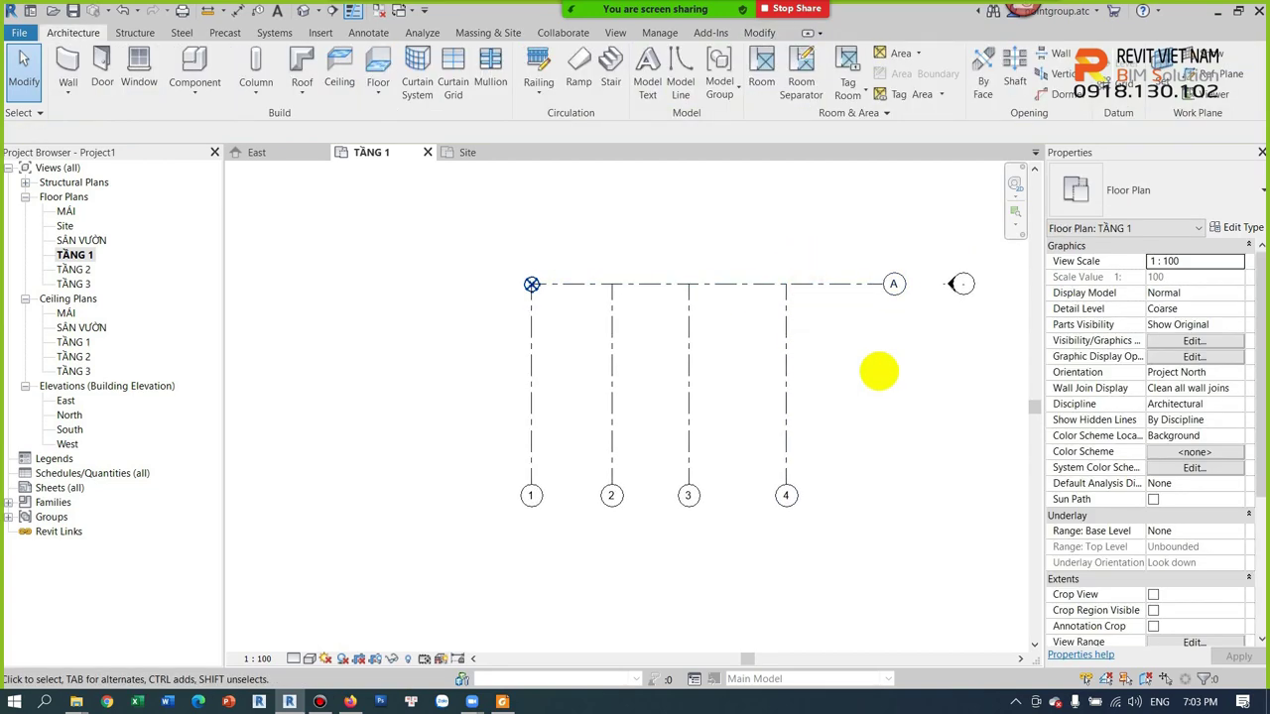
{"action": "left_click", "coordinate": [822, 285]}
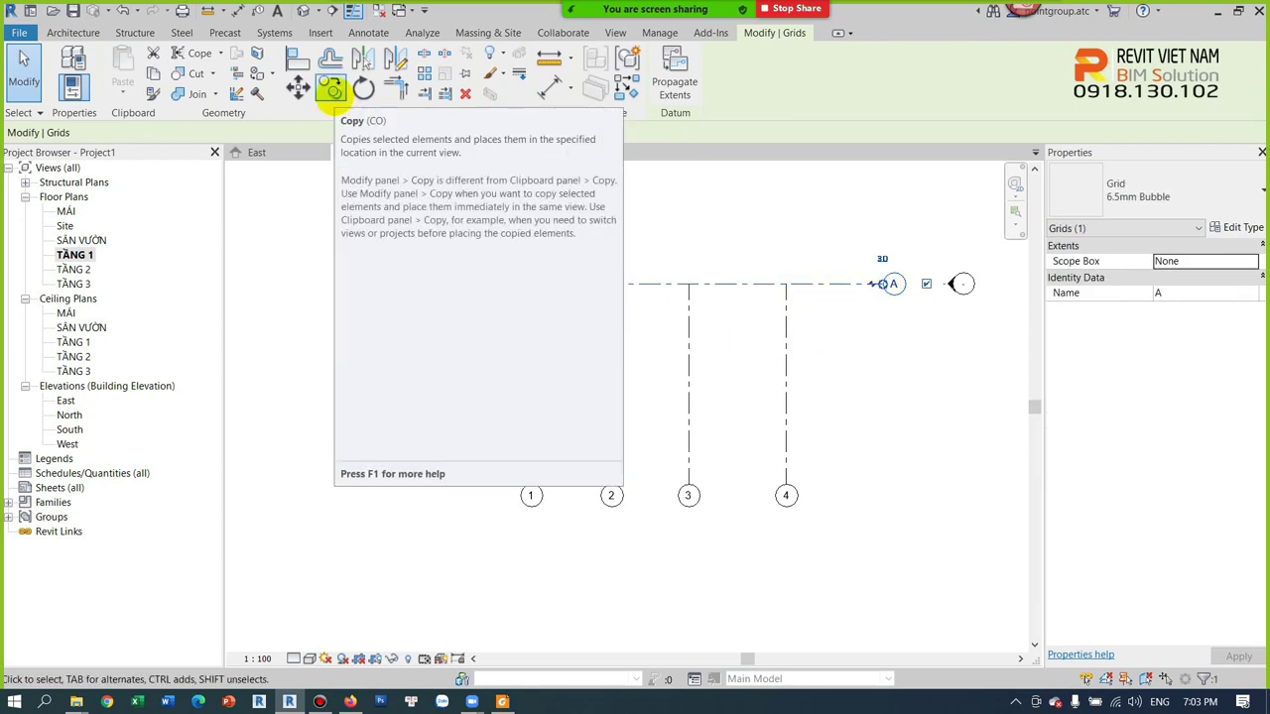
Copy grid A 3500 downward to create grid B
{"action": "left_click", "coordinate": [331, 90]}
{"action": "left_click", "coordinate": [720, 283]}
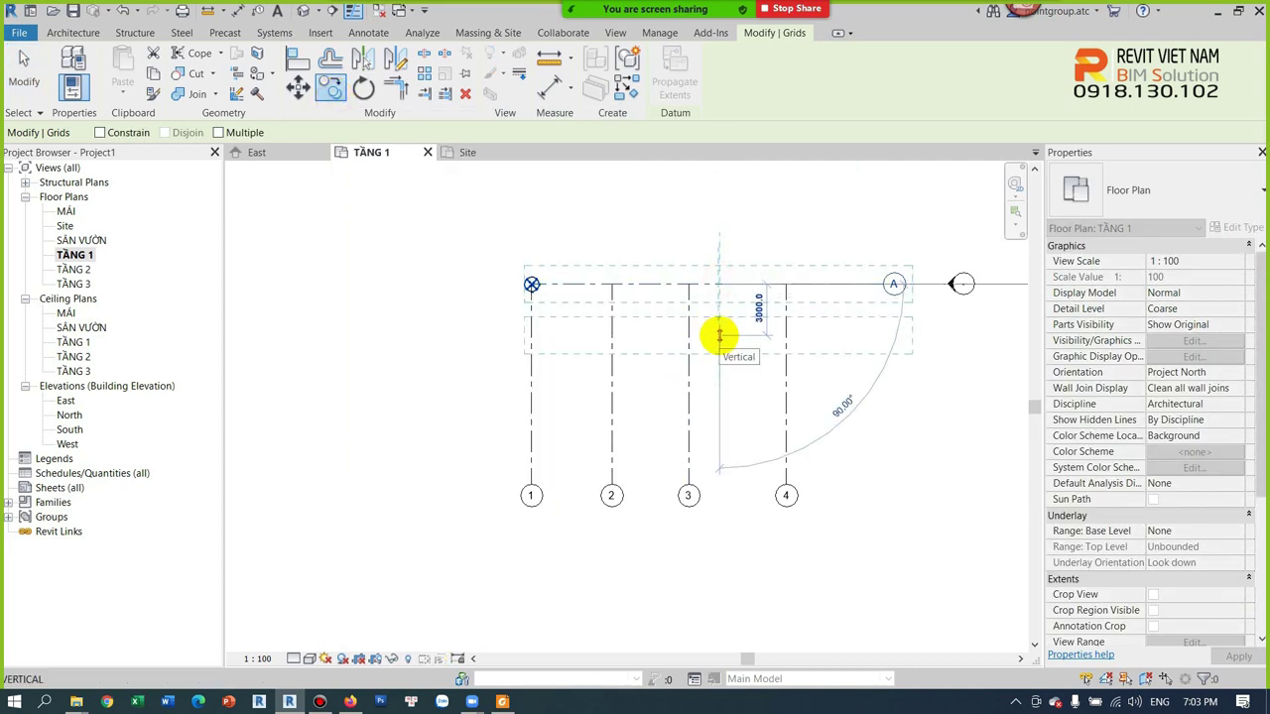
{"action": "type", "text": "3500"}
{"action": "key", "text": "Return"}
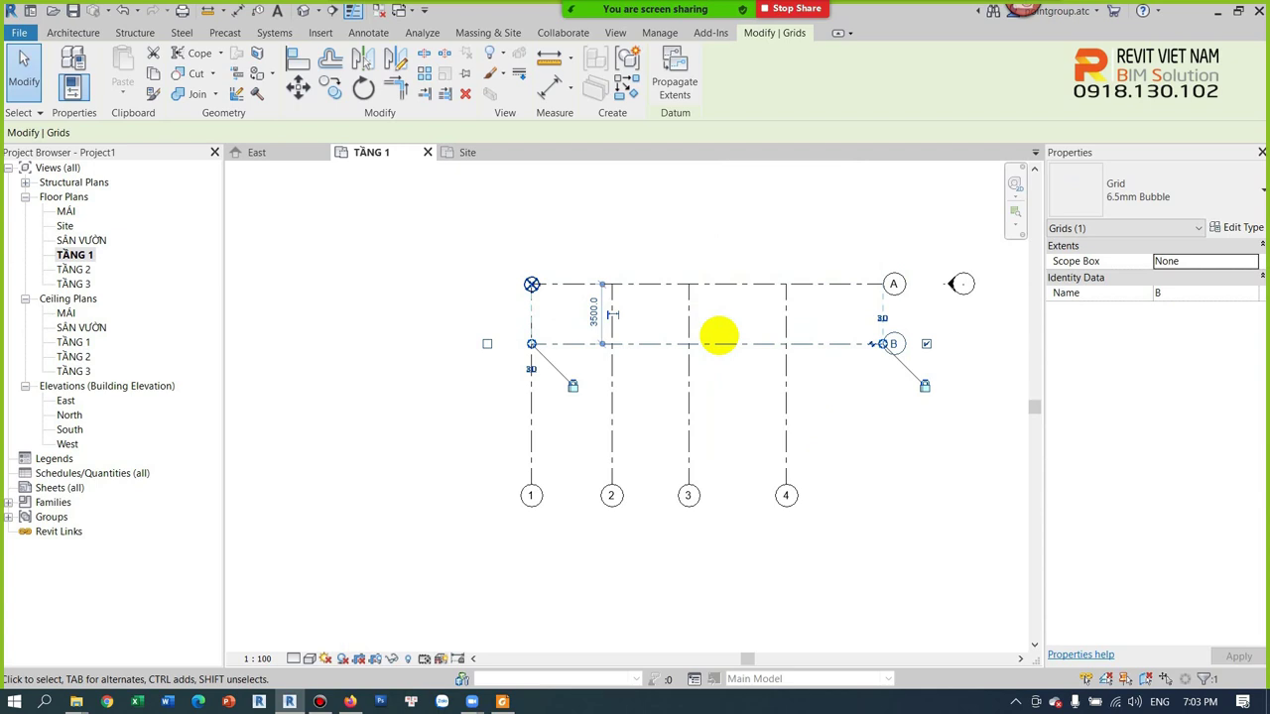
Copy again to add grids C and D below grid B, constrained vertically
{"action": "key", "text": "c"}
{"action": "key", "text": "o"}
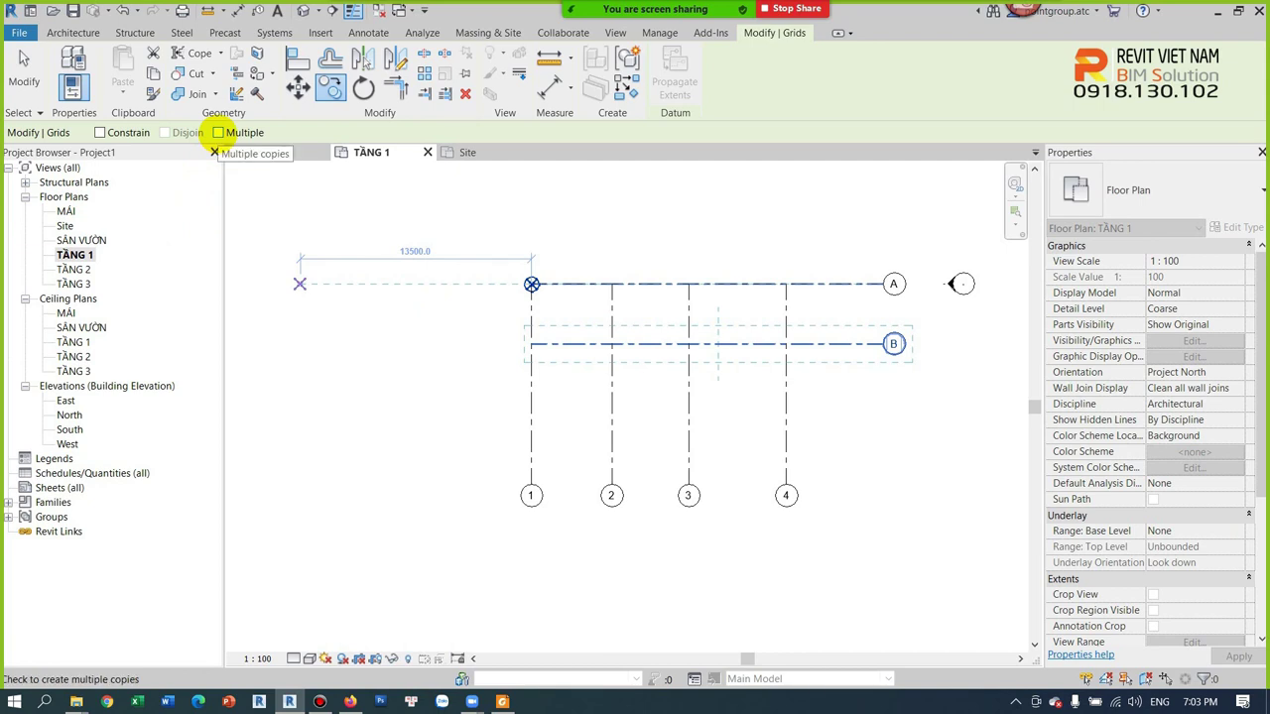
{"action": "left_click", "coordinate": [744, 344]}
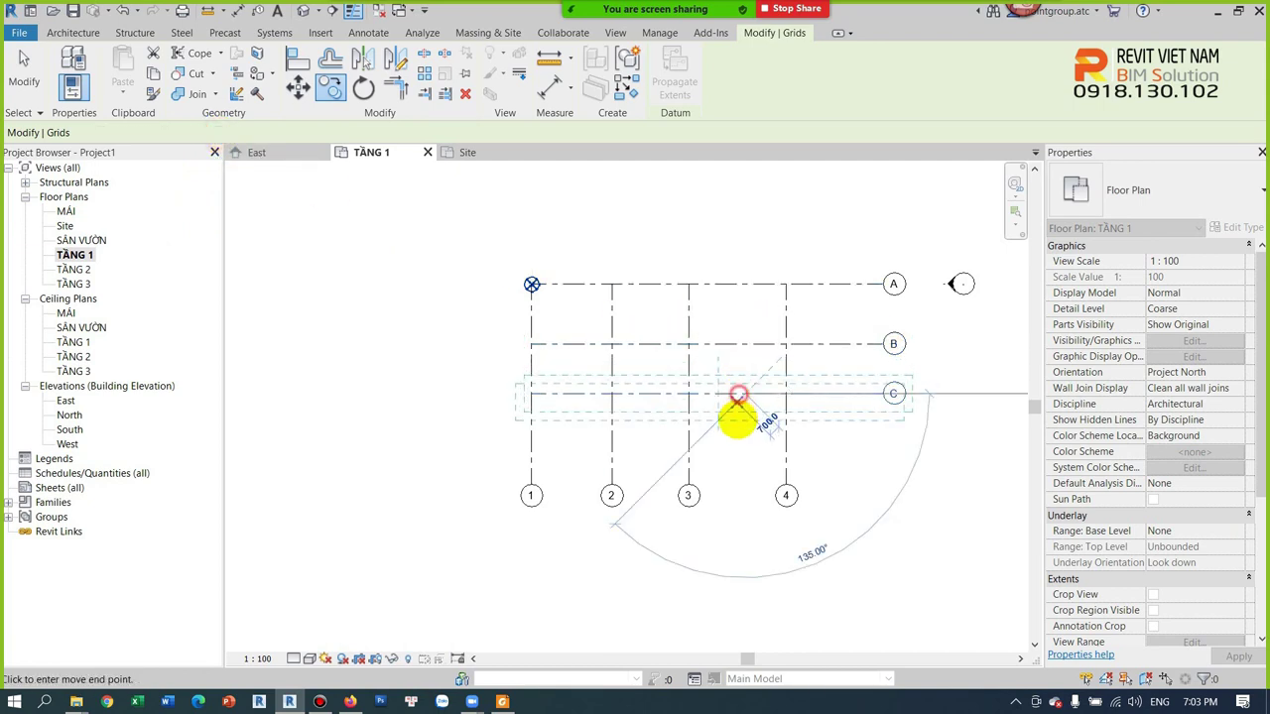
{"action": "left_click", "coordinate": [737, 447]}
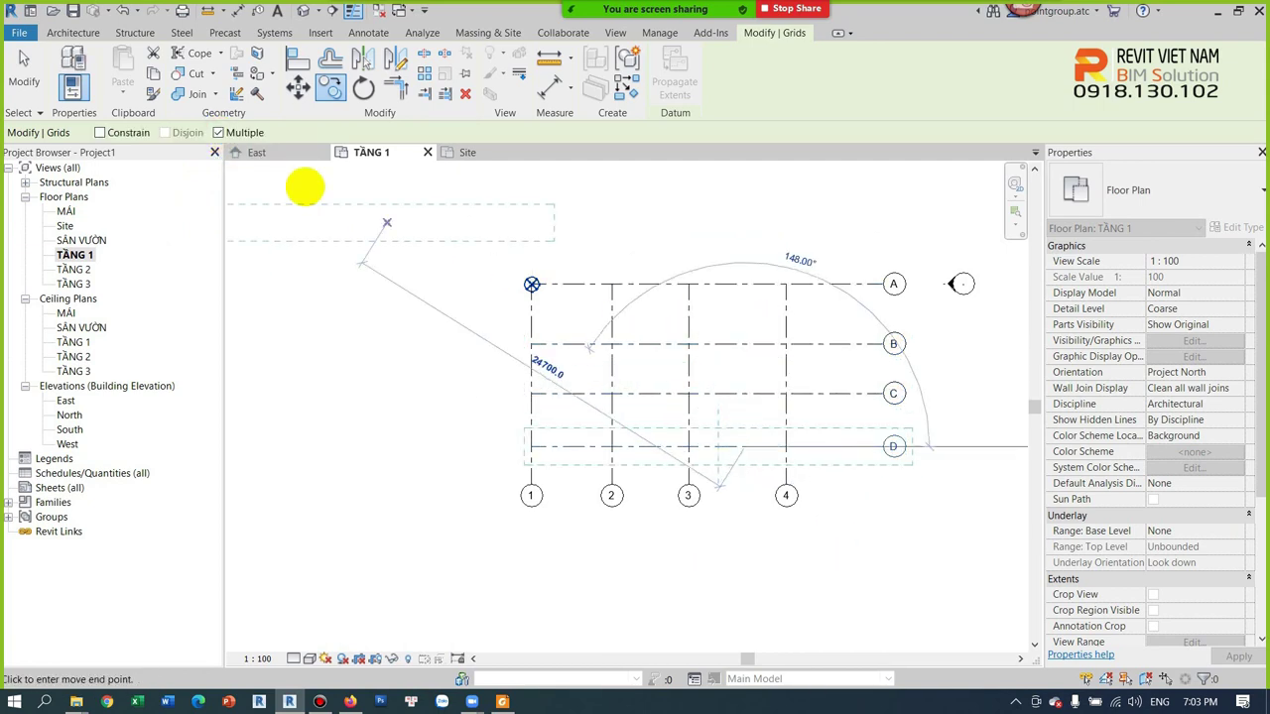
{"action": "left_click", "coordinate": [101, 132]}
{"action": "scroll", "coordinate": [702, 476], "scroll_direction": "down", "scroll_amount": 3}
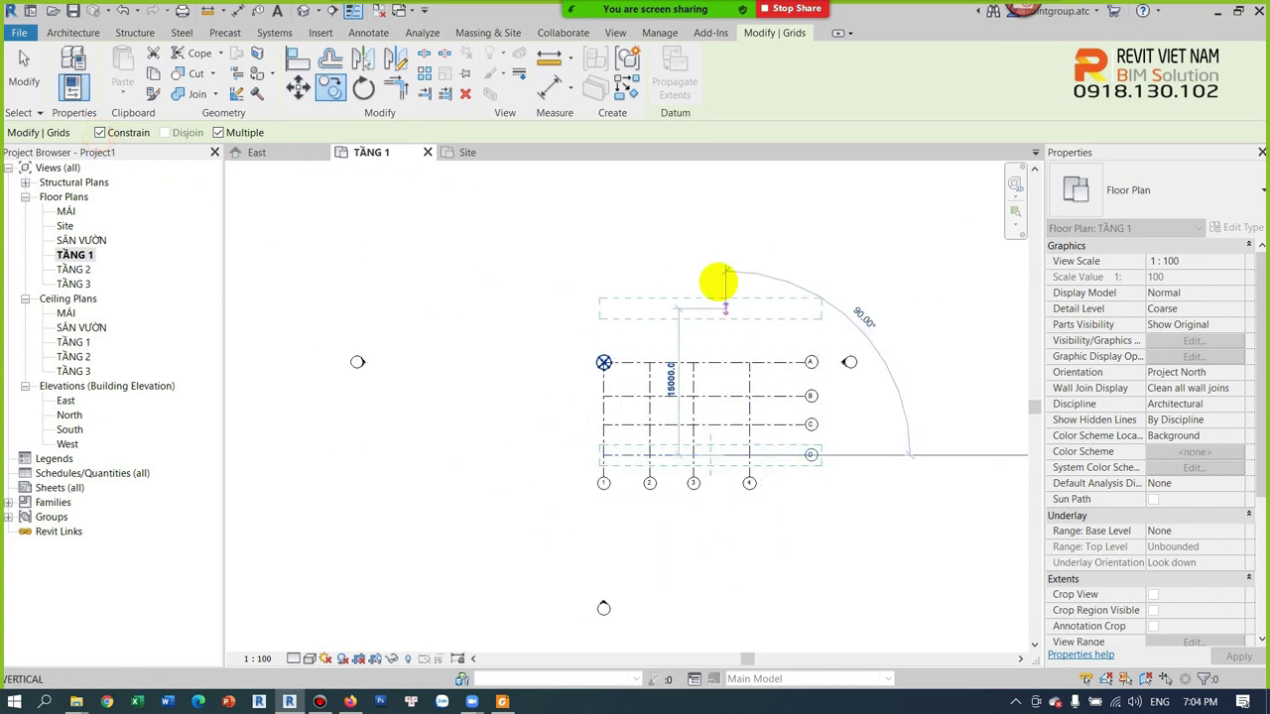
{"action": "scroll", "coordinate": [704, 431], "scroll_direction": "up", "scroll_amount": 2}
{"action": "scroll", "coordinate": [708, 447], "scroll_direction": "up", "scroll_amount": 1}
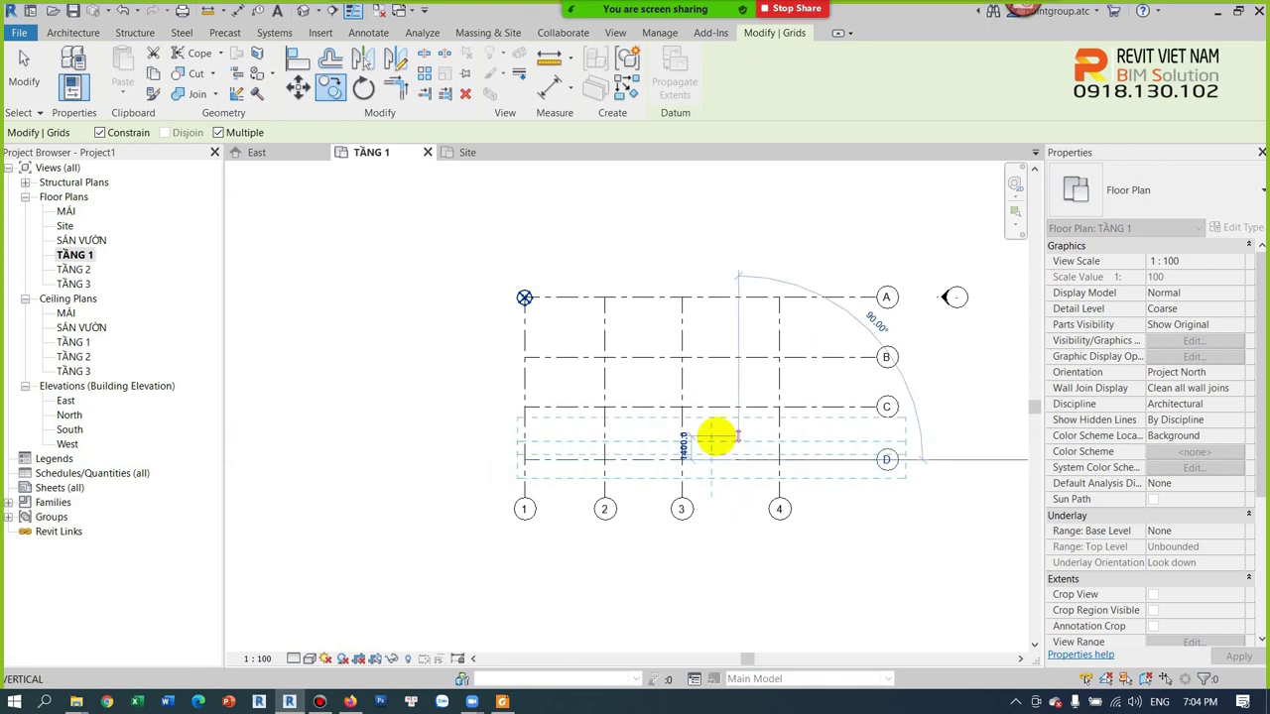
{"action": "key", "text": "Escape"}
{"action": "key", "text": "Escape"}
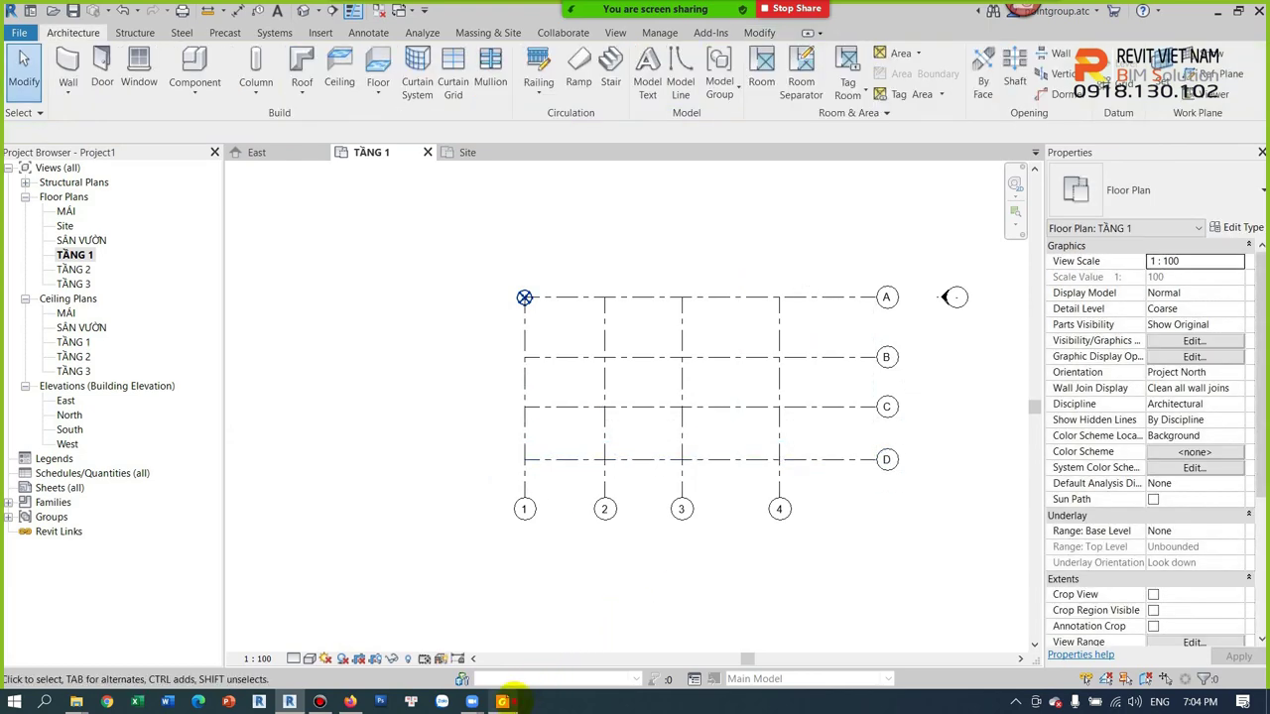
{"action": "left_click", "coordinate": [502, 699]}
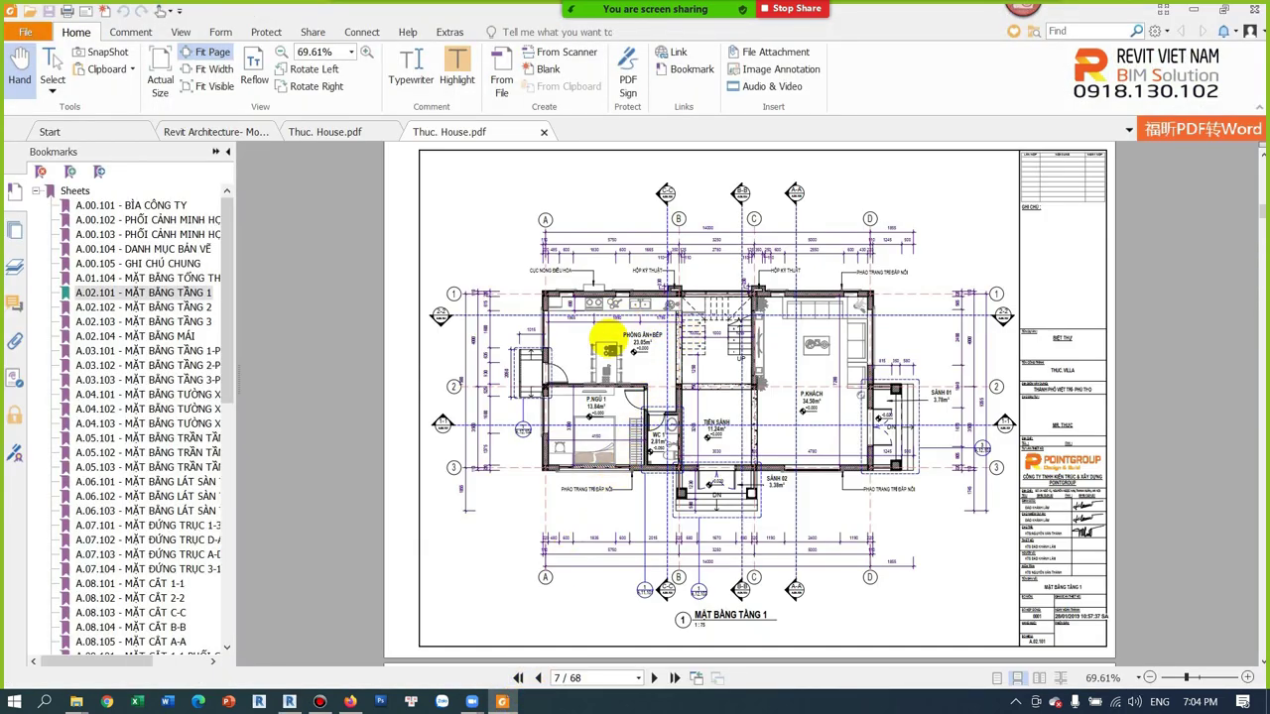
Zoom the PDF floor plan to 125% to read the A–D and 1–3 grid spacing, then minimize it
{"action": "scroll", "coordinate": [600, 342], "scroll_direction": "up", "scroll_amount": 2, "text": "ctrl"}
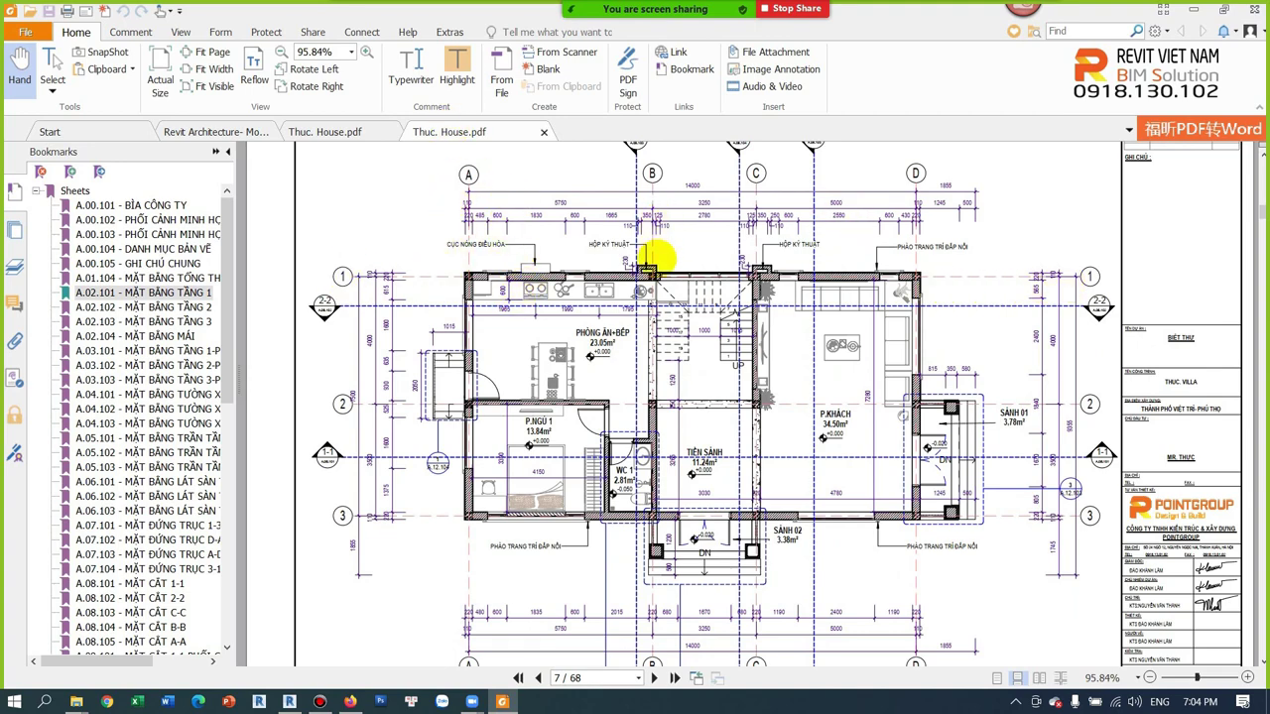
{"action": "scroll", "coordinate": [461, 277], "scroll_direction": "up", "scroll_amount": 2, "text": "ctrl"}
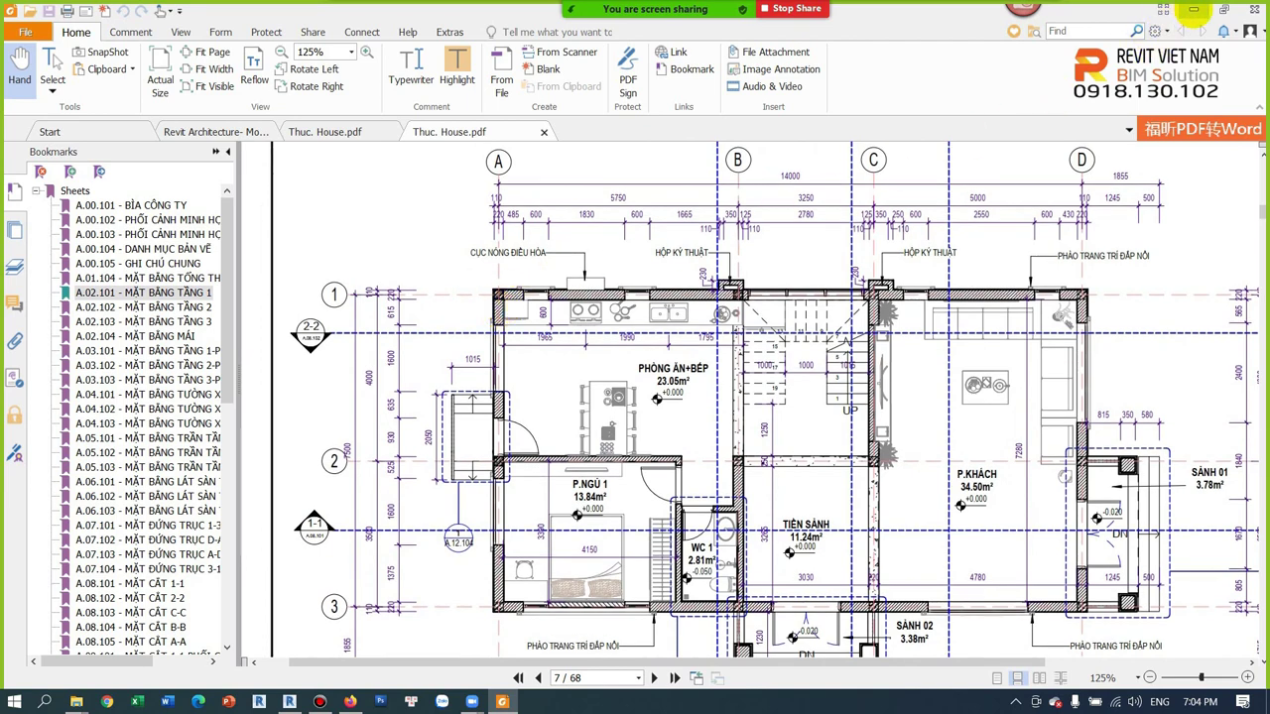
{"action": "left_click", "coordinate": [1193, 10]}
Extend the horizontal grids farther left of grid 1 and the vertical grids' top ends upward
{"action": "left_click", "coordinate": [567, 297]}
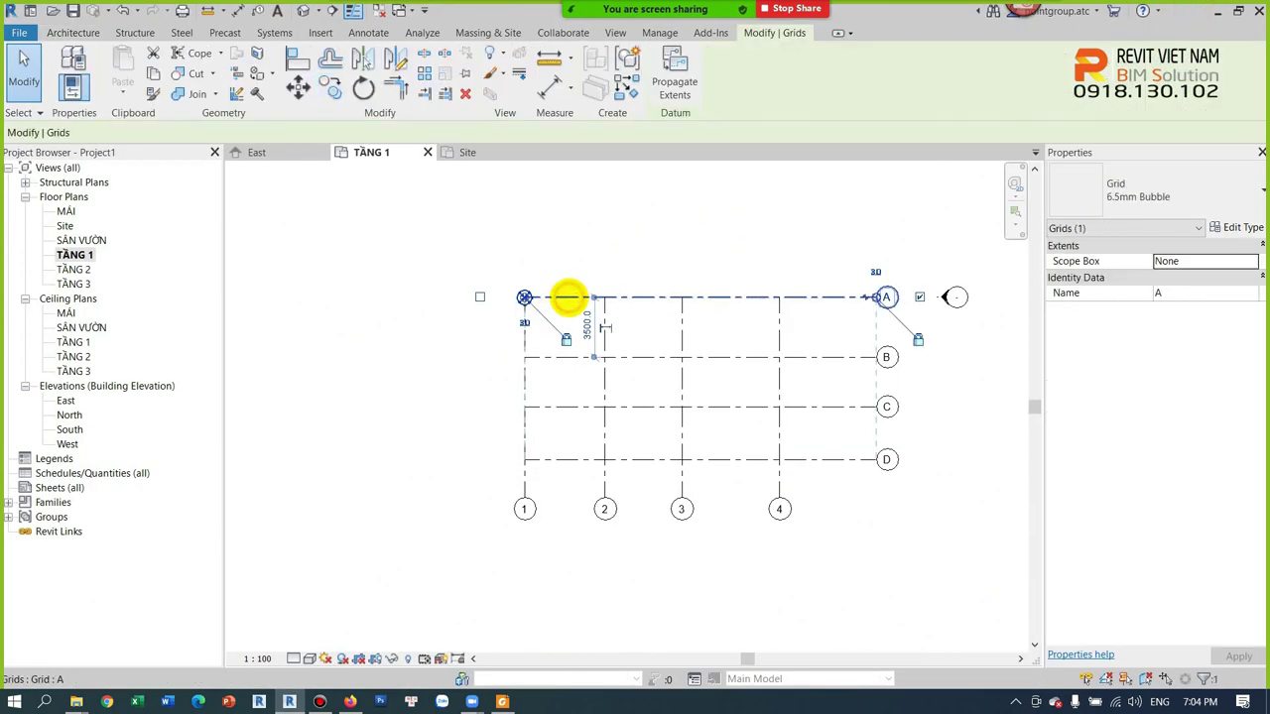
{"action": "scroll", "coordinate": [525, 297], "scroll_direction": "up", "scroll_amount": 3}
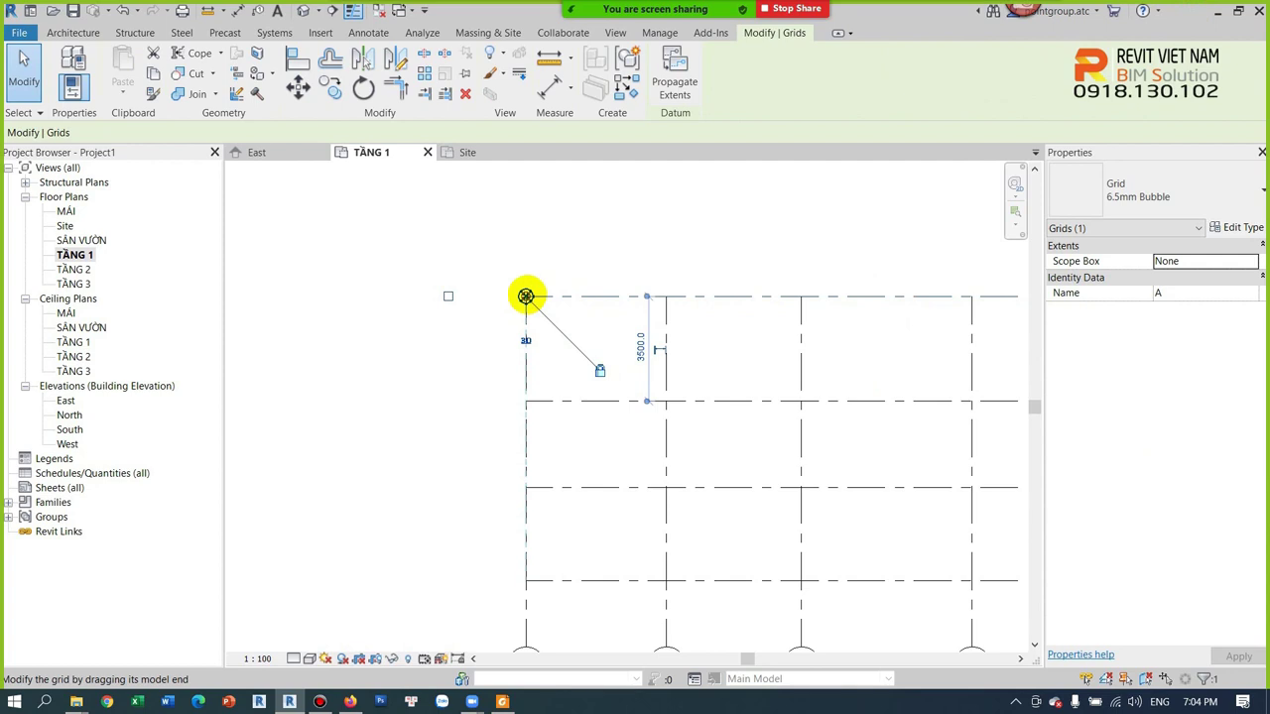
{"action": "left_click_drag", "start_coordinate": [526, 296], "coordinate": [333, 297]}
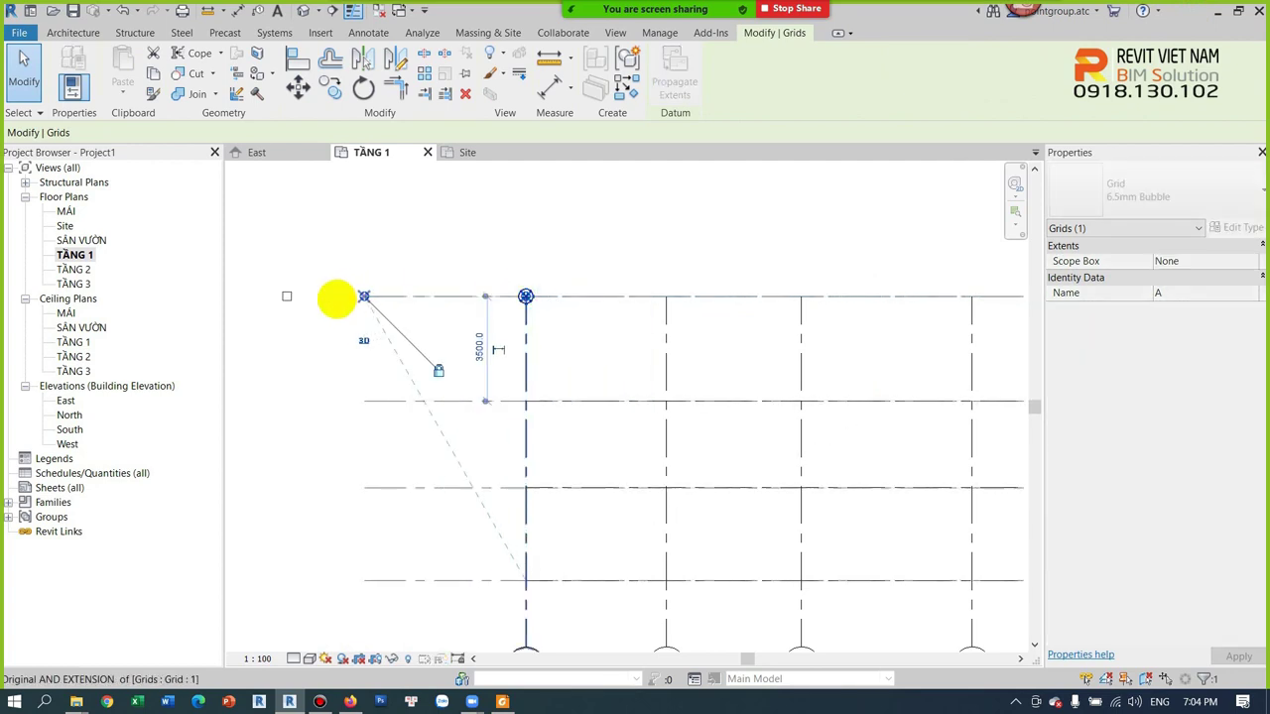
{"action": "scroll", "coordinate": [335, 372], "scroll_direction": "down", "scroll_amount": 2}
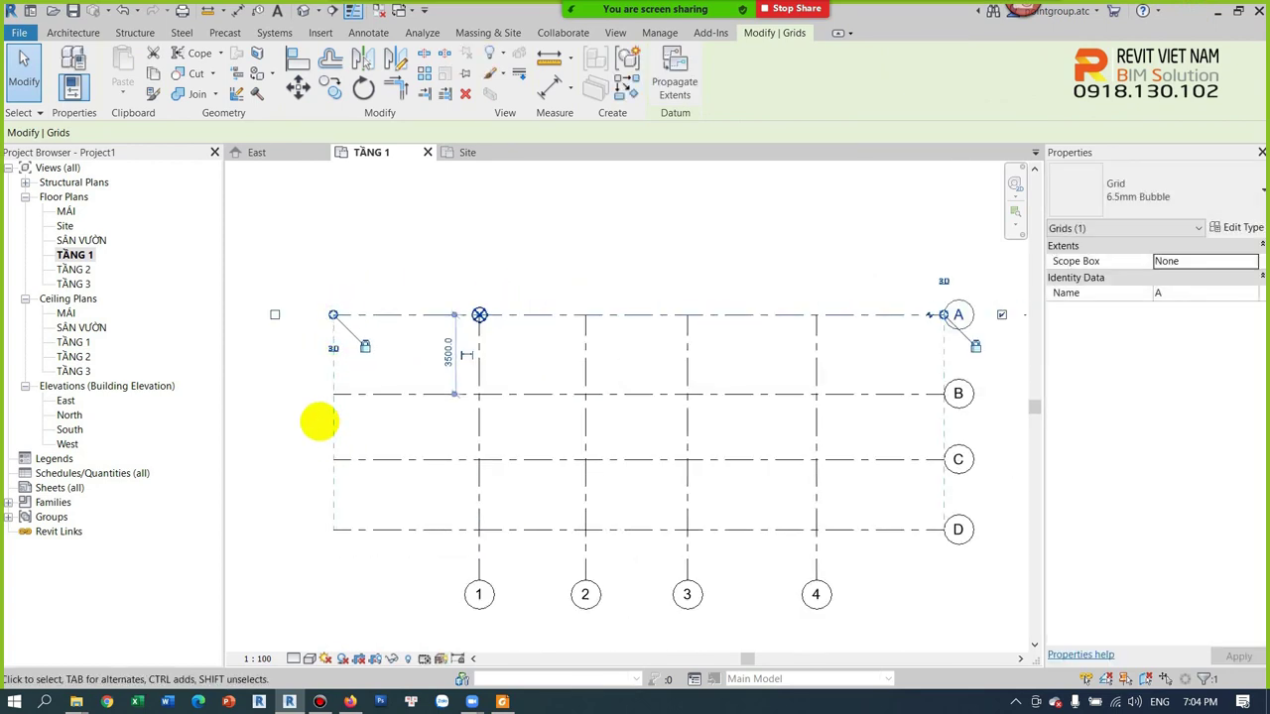
{"action": "left_click", "coordinate": [563, 354]}
{"action": "left_click", "coordinate": [585, 354]}
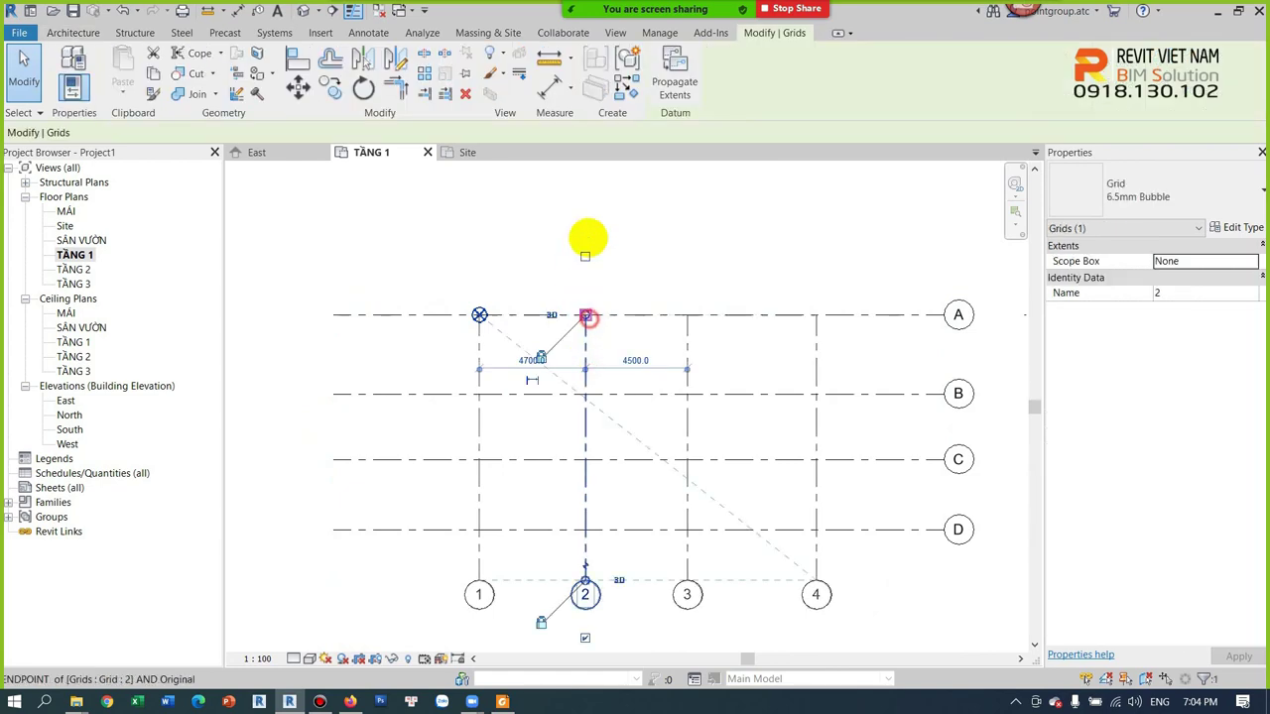
{"action": "left_click_drag", "start_coordinate": [585, 255], "coordinate": [585, 211]}
{"action": "left_click", "coordinate": [635, 256]}
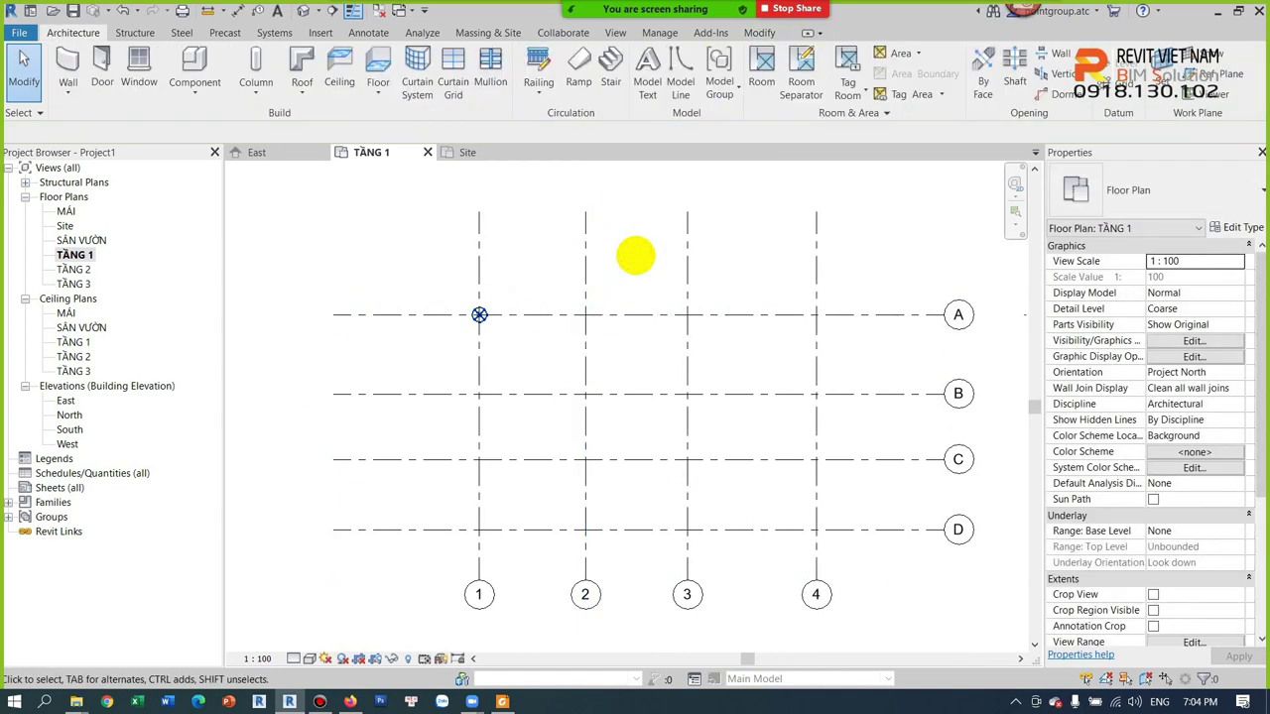
Delete grid D from the TẦNG 1 plan
{"action": "left_click", "coordinate": [863, 529]}
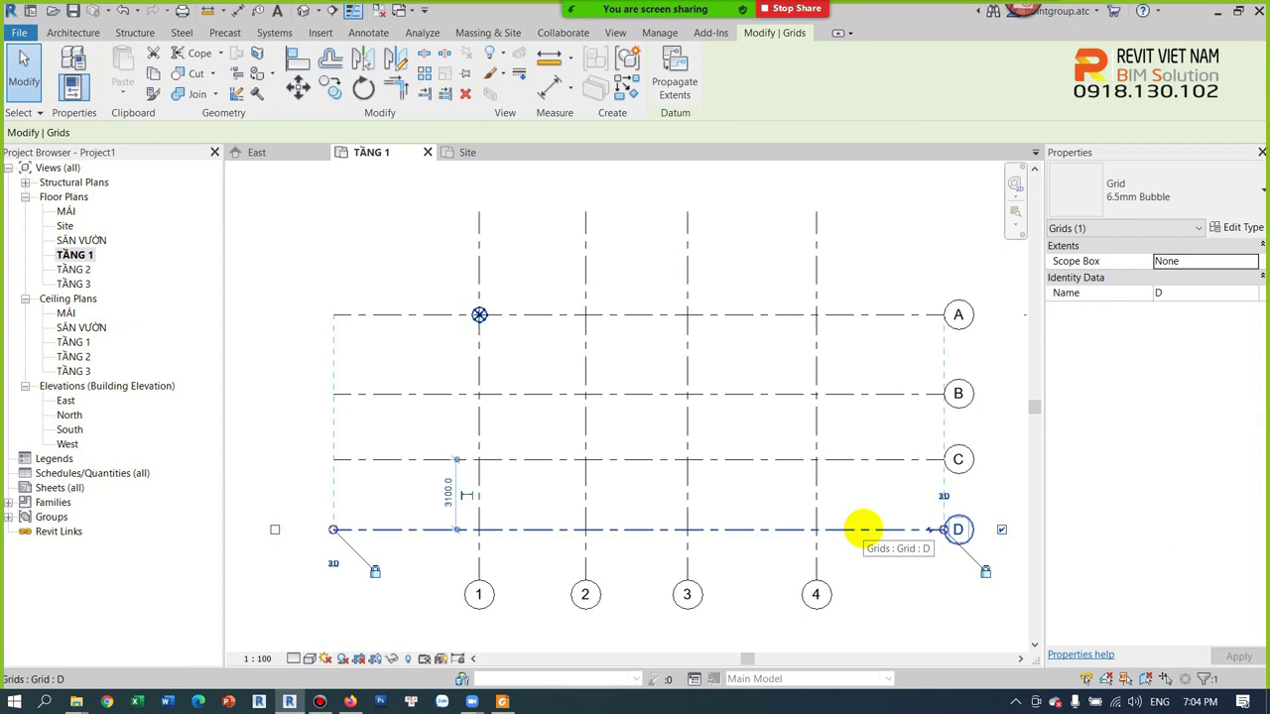
{"action": "key", "text": "Delete"}
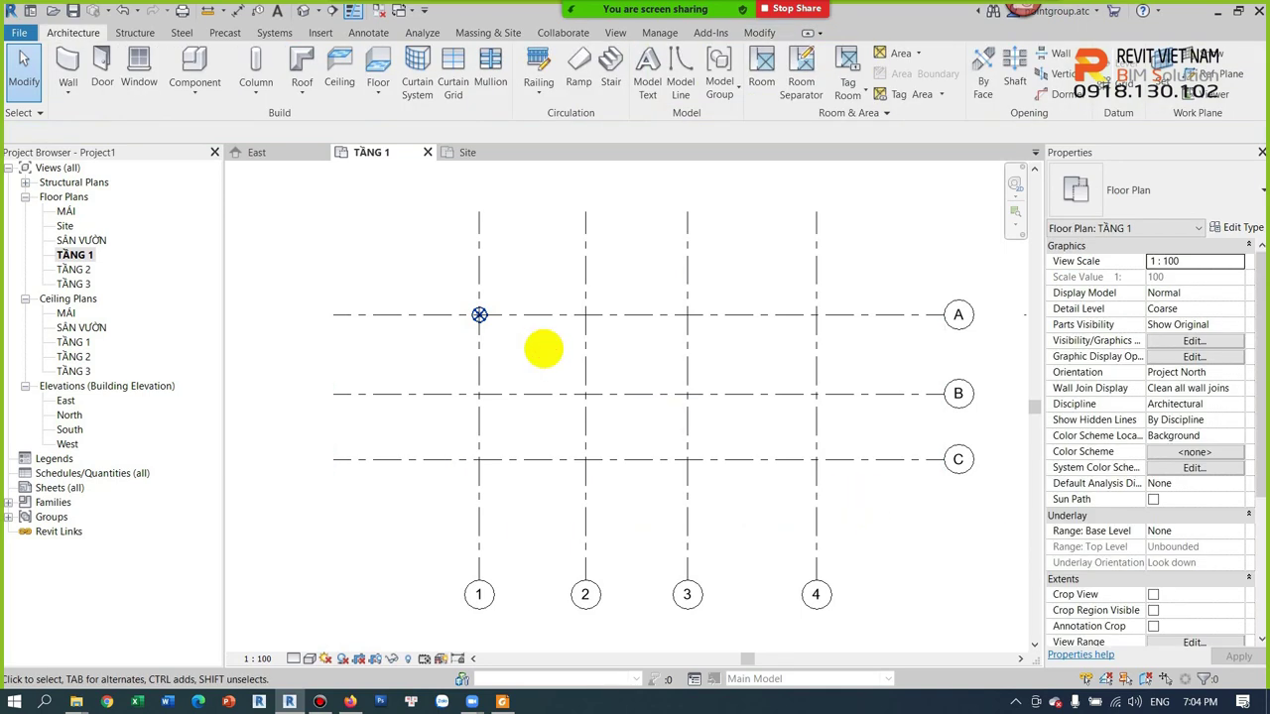
{"action": "middle_click_drag", "start_coordinate": [543, 347], "coordinate": [545, 370]}
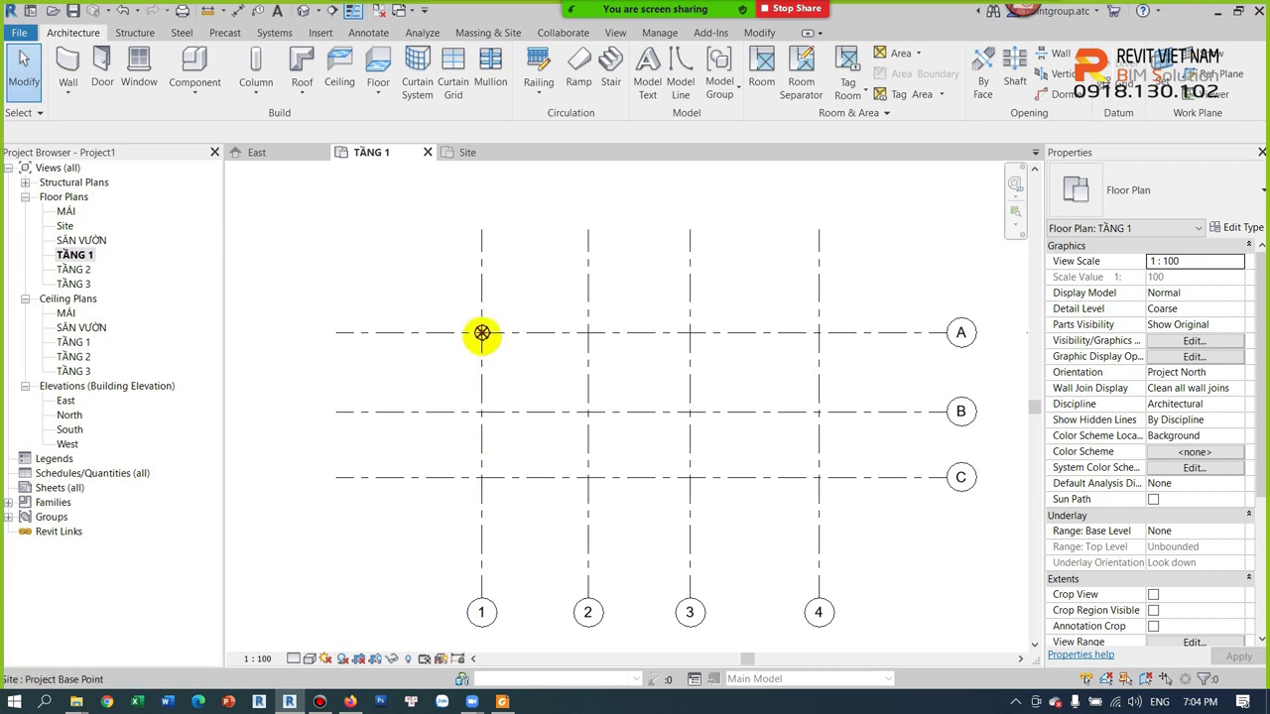
{"action": "left_click", "coordinate": [482, 334]}
{"action": "left_click", "coordinate": [566, 294]}
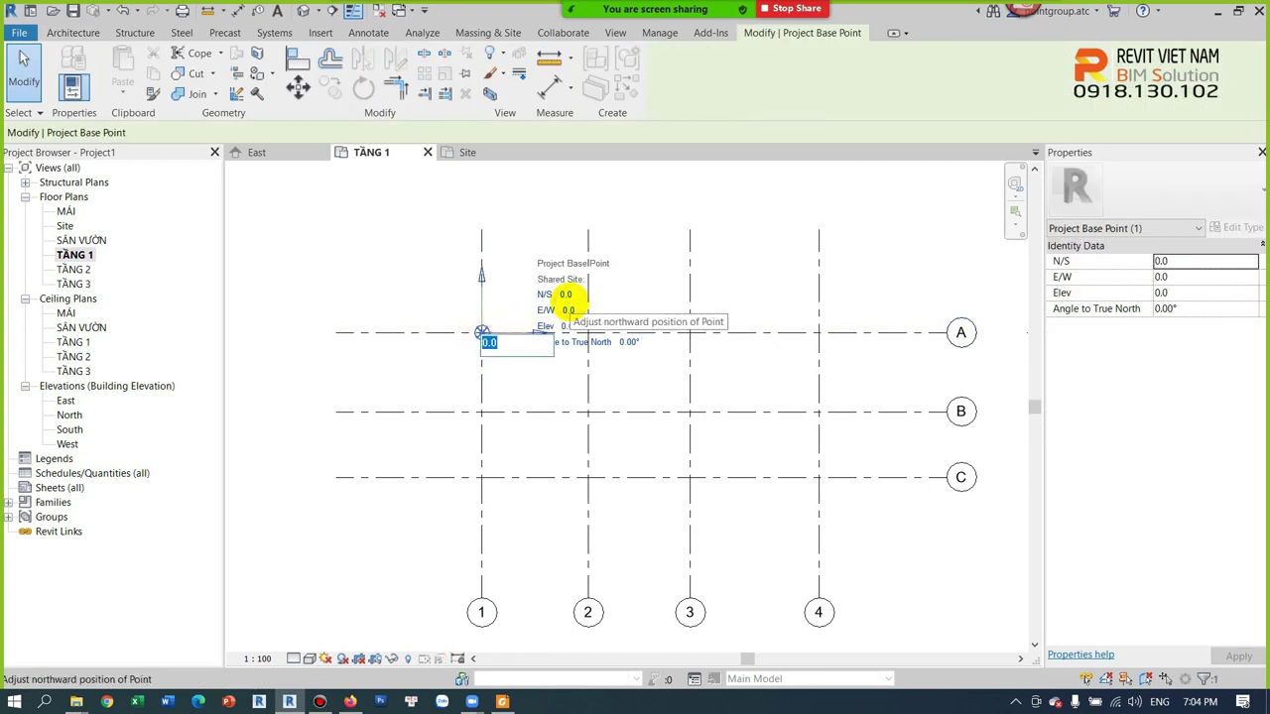
{"action": "type", "text": "1000"}
{"action": "key", "text": "Return"}
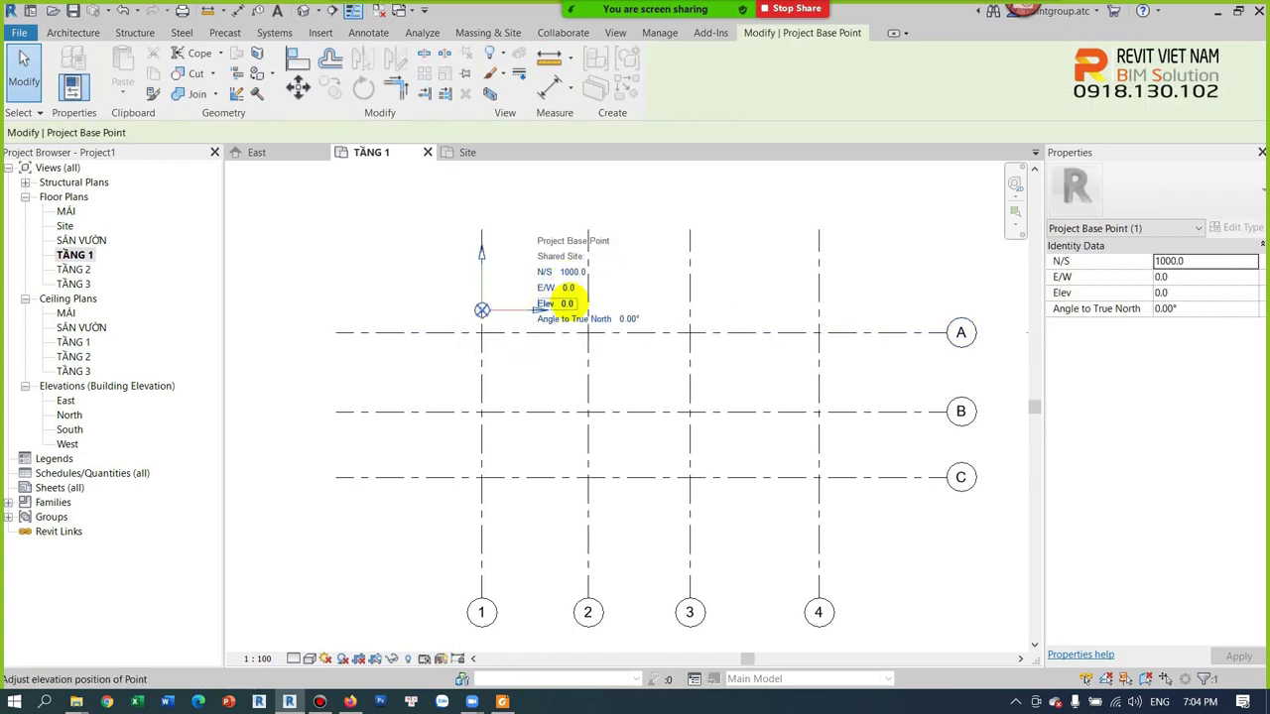
{"action": "left_click_drag", "start_coordinate": [482, 309], "coordinate": [482, 332]}
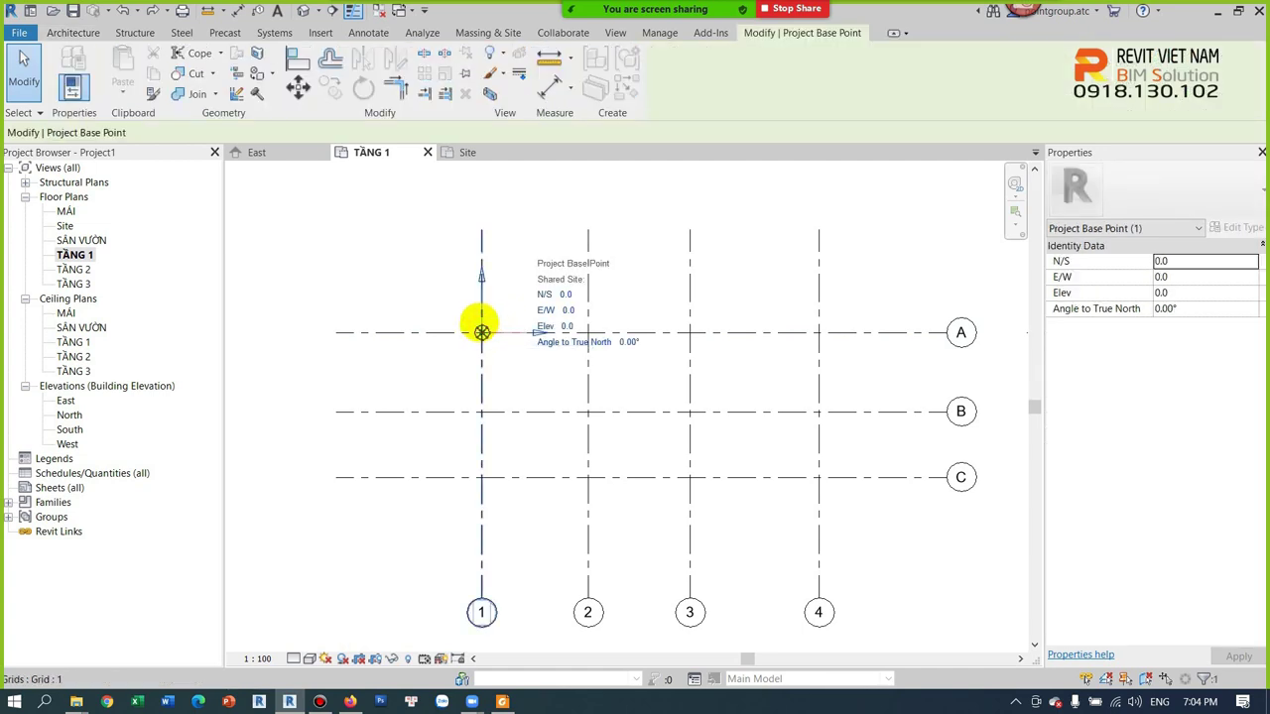
{"action": "scroll", "coordinate": [485, 331], "scroll_direction": "up", "scroll_amount": 2}
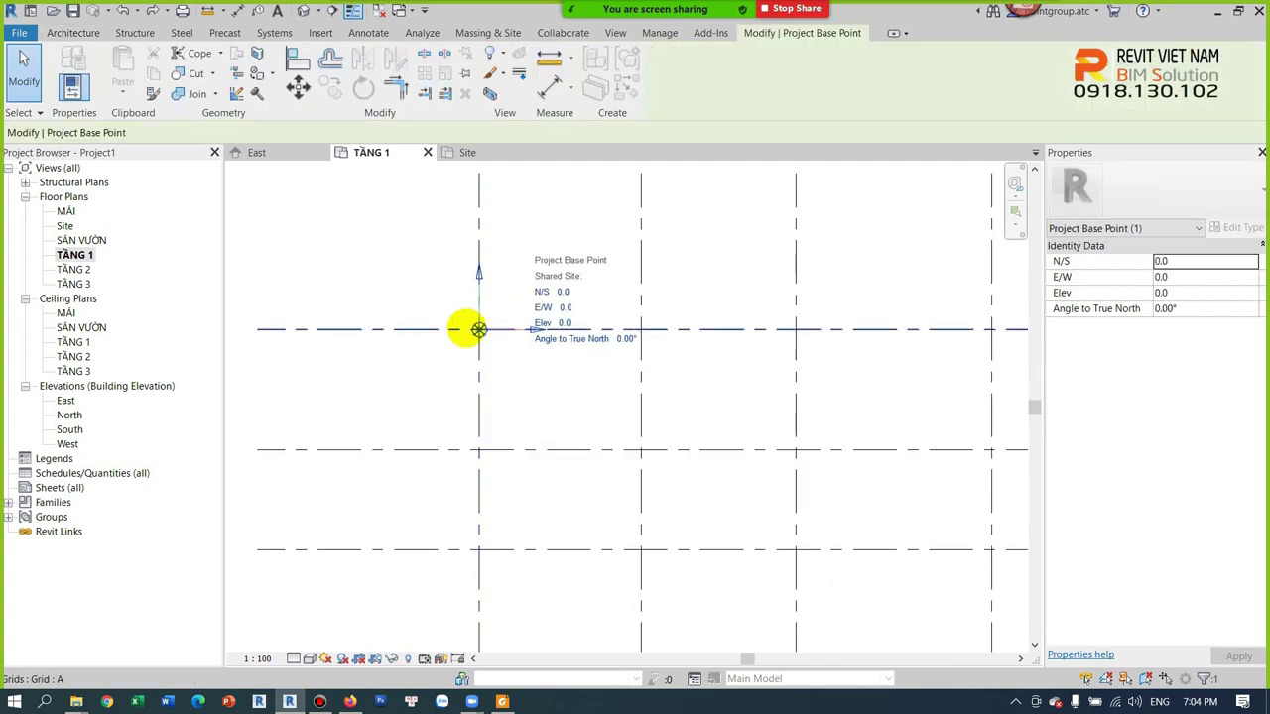
{"action": "scroll", "coordinate": [476, 331], "scroll_direction": "up", "scroll_amount": 1}
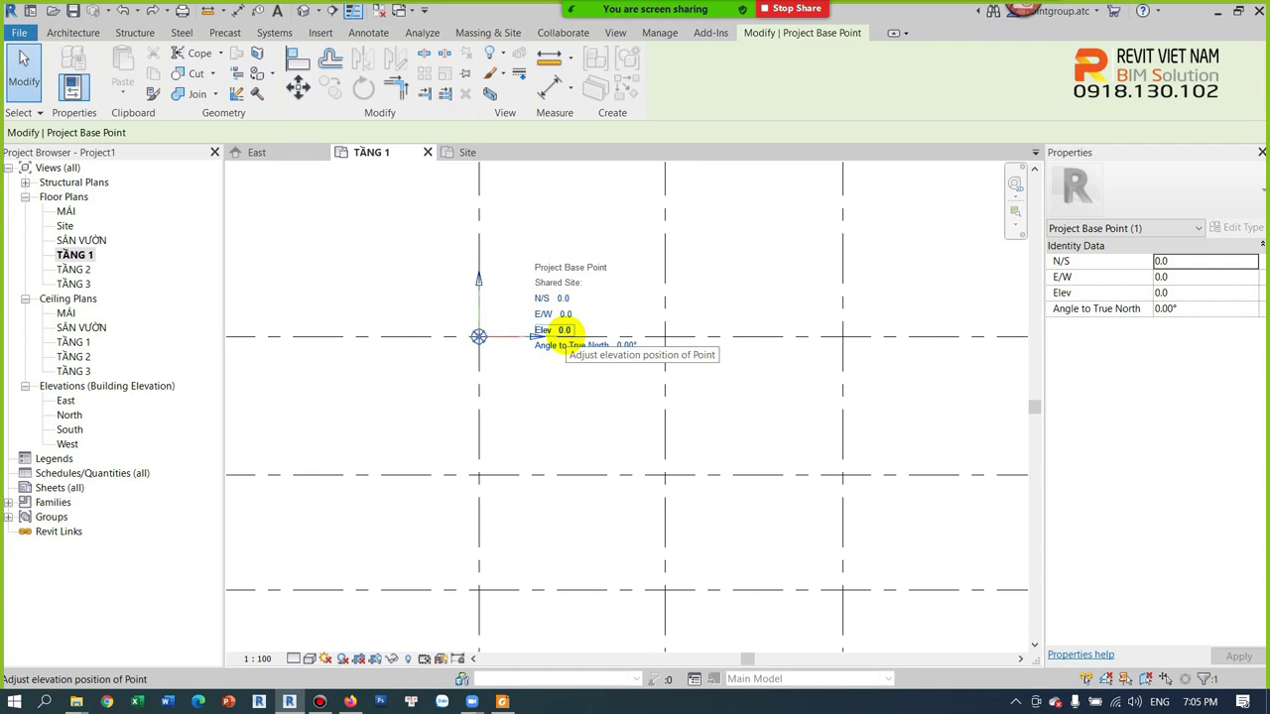
{"action": "left_click", "coordinate": [509, 375]}
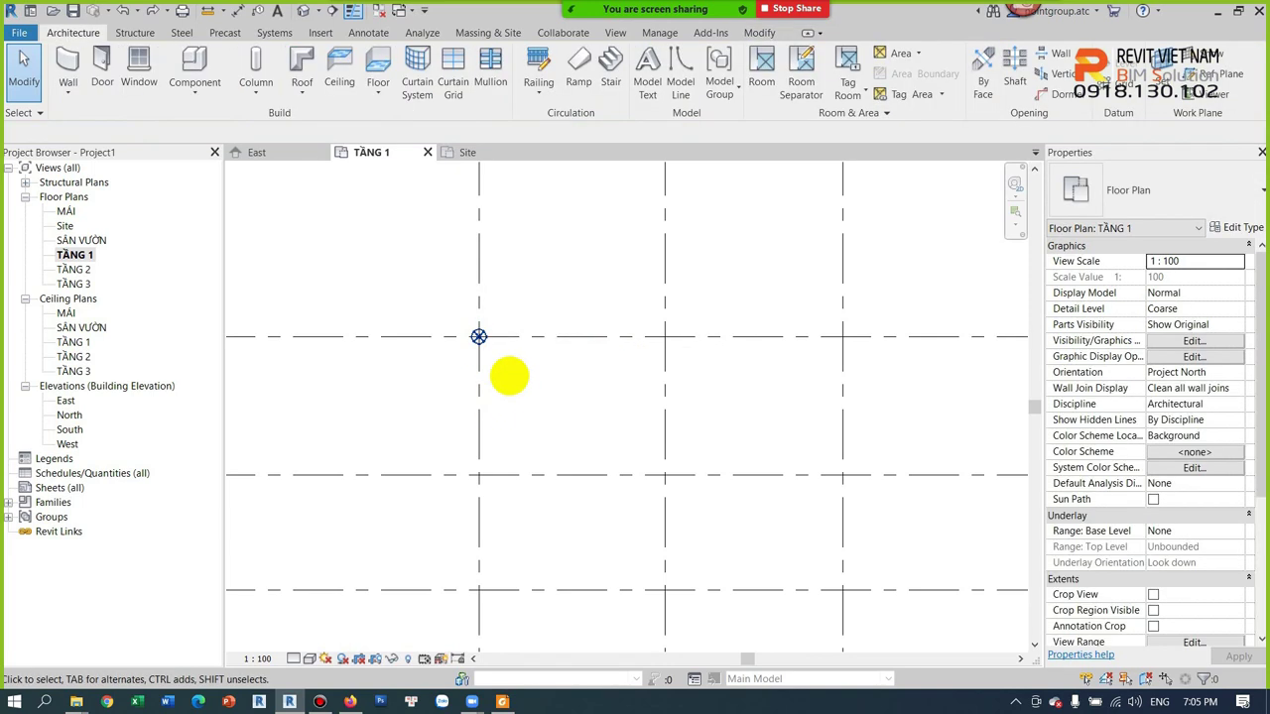
{"action": "scroll", "coordinate": [509, 375], "scroll_direction": "down", "scroll_amount": 3}
{"action": "mouse_move", "coordinate": [519, 371]}
{"action": "middle_mouse_down"}
{"action": "mouse_move", "coordinate": [510, 343]}
{"action": "mouse_move", "coordinate": [475, 338]}
{"action": "middle_mouse_up"}
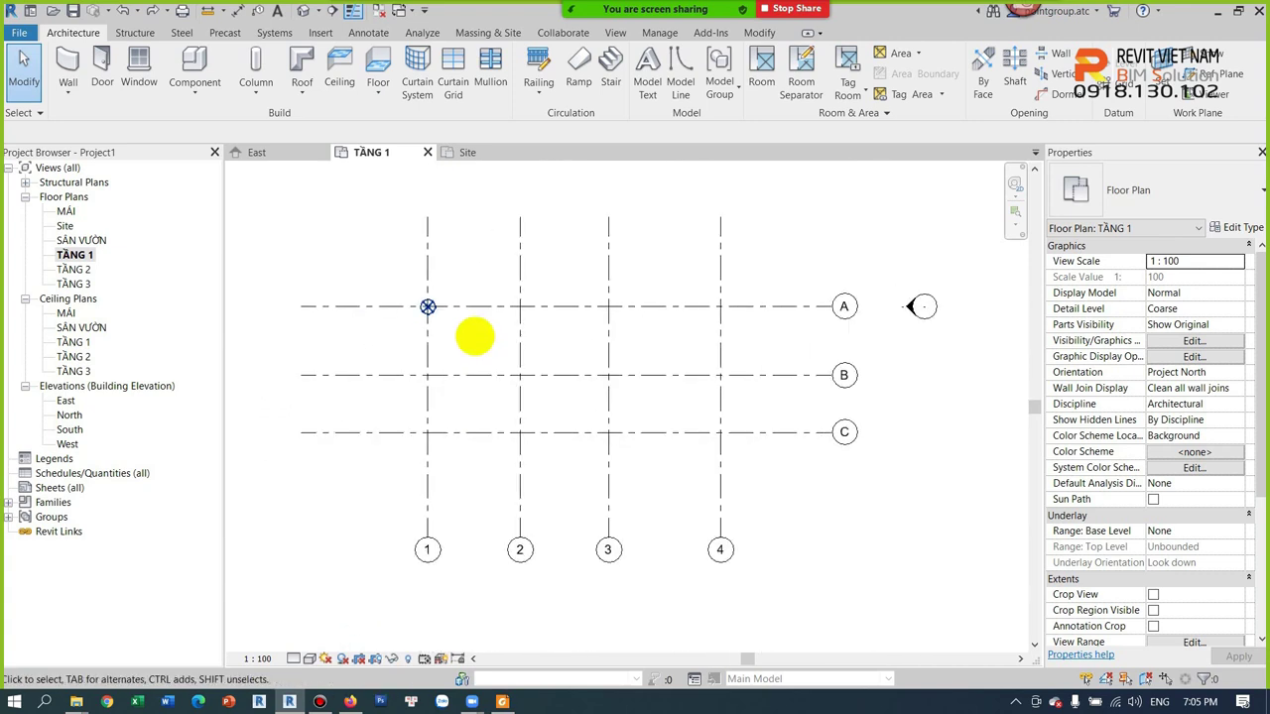
{"action": "scroll", "coordinate": [519, 331], "scroll_direction": "up", "scroll_amount": 2}
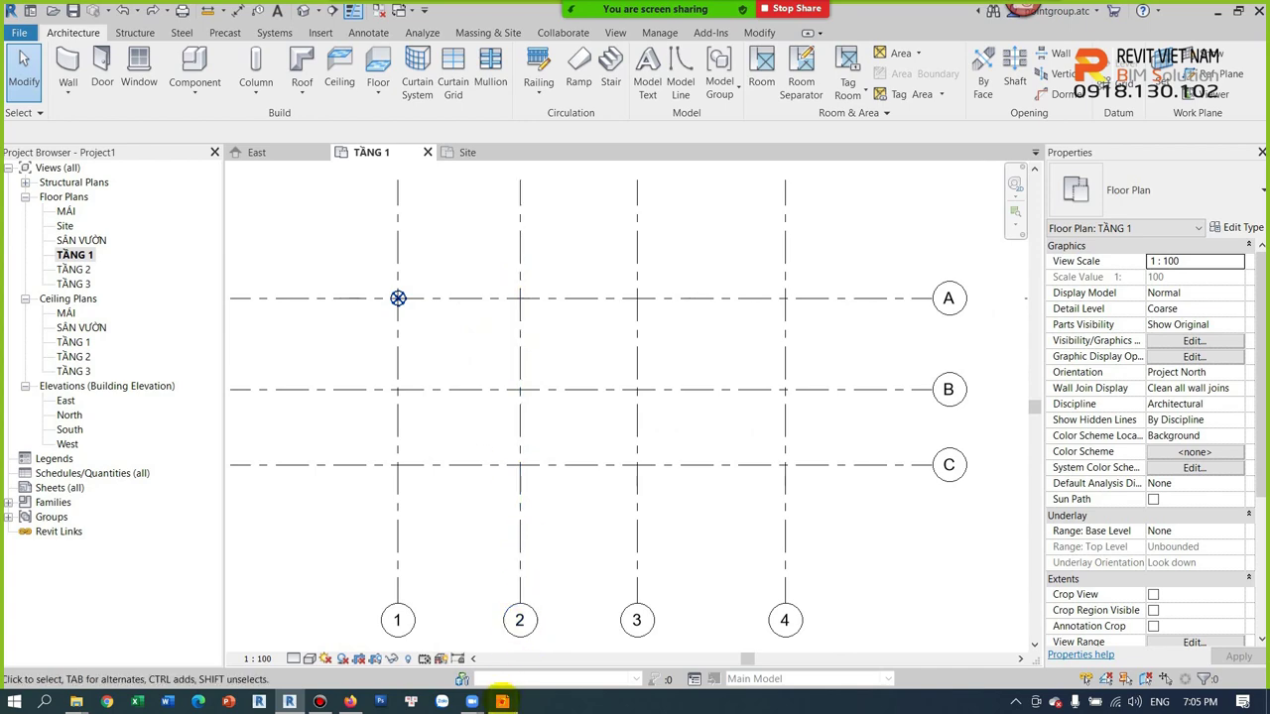
{"action": "left_click", "coordinate": [502, 701]}
{"action": "left_click_drag", "start_coordinate": [704, 369], "coordinate": [645, 381]}
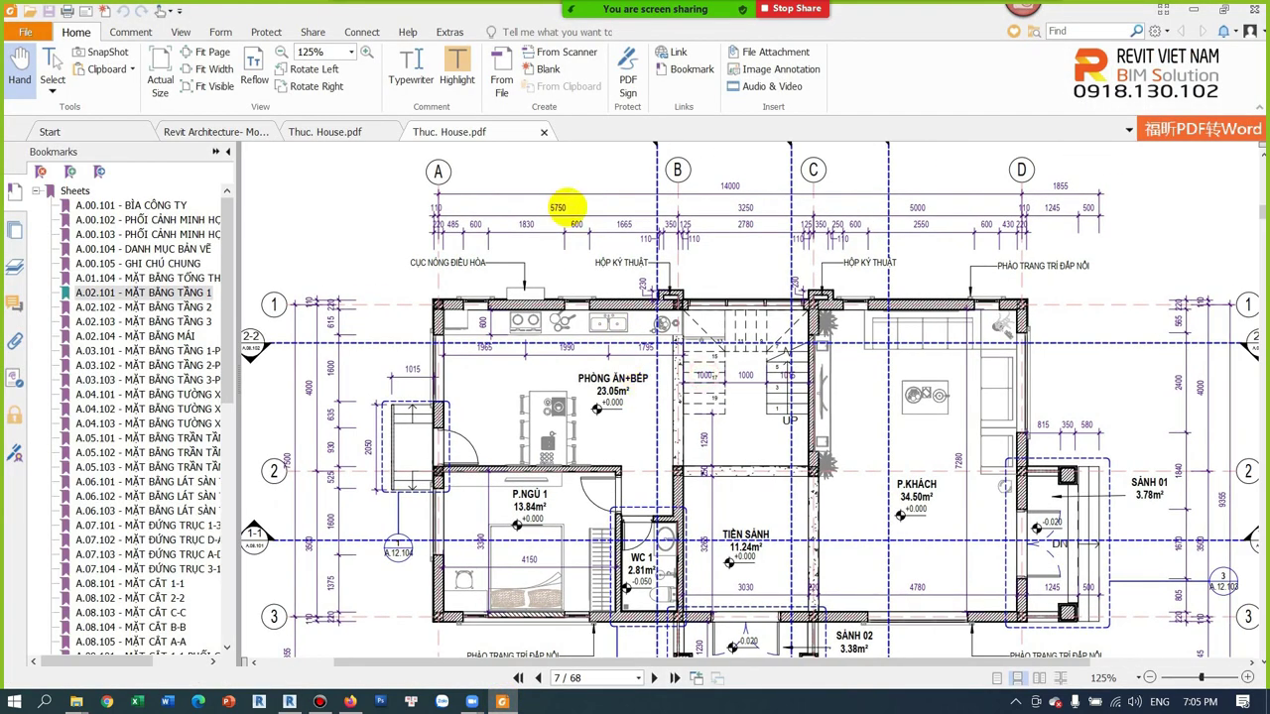
{"action": "left_click", "coordinate": [1216, 12]}
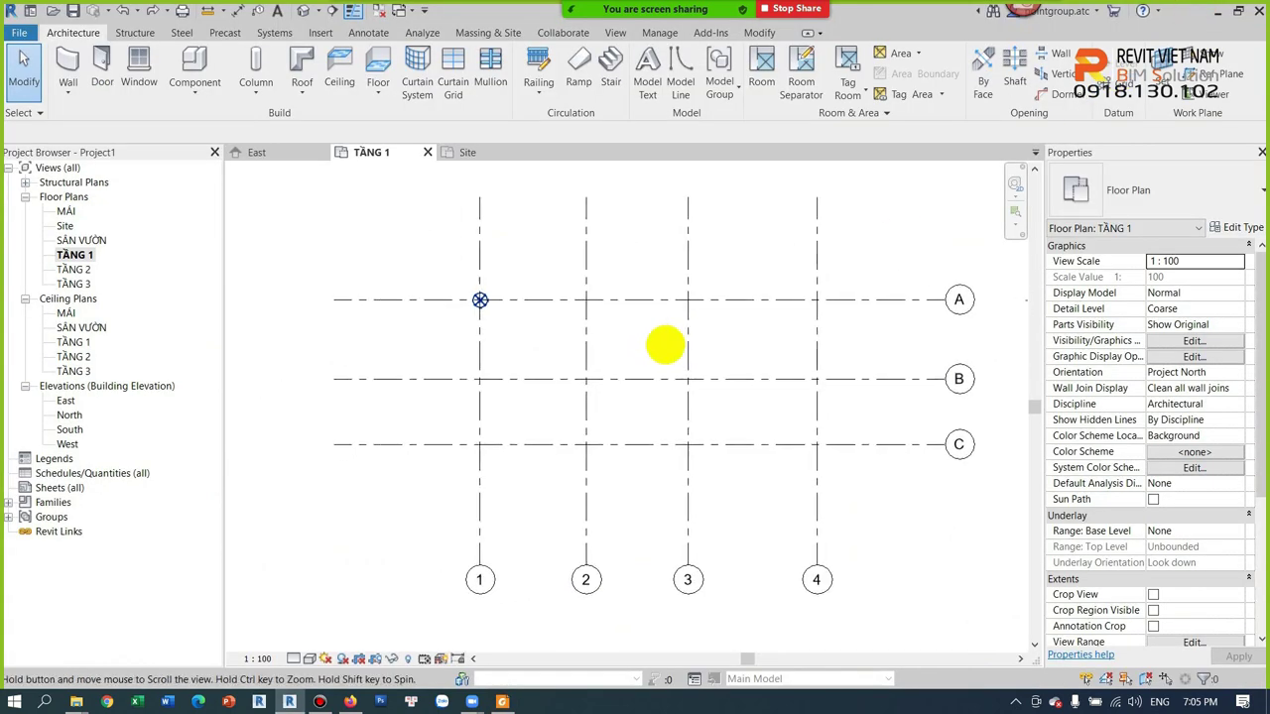
Set the spacing between grids 1 and 2 to 5750
{"action": "left_click", "coordinate": [572, 343]}
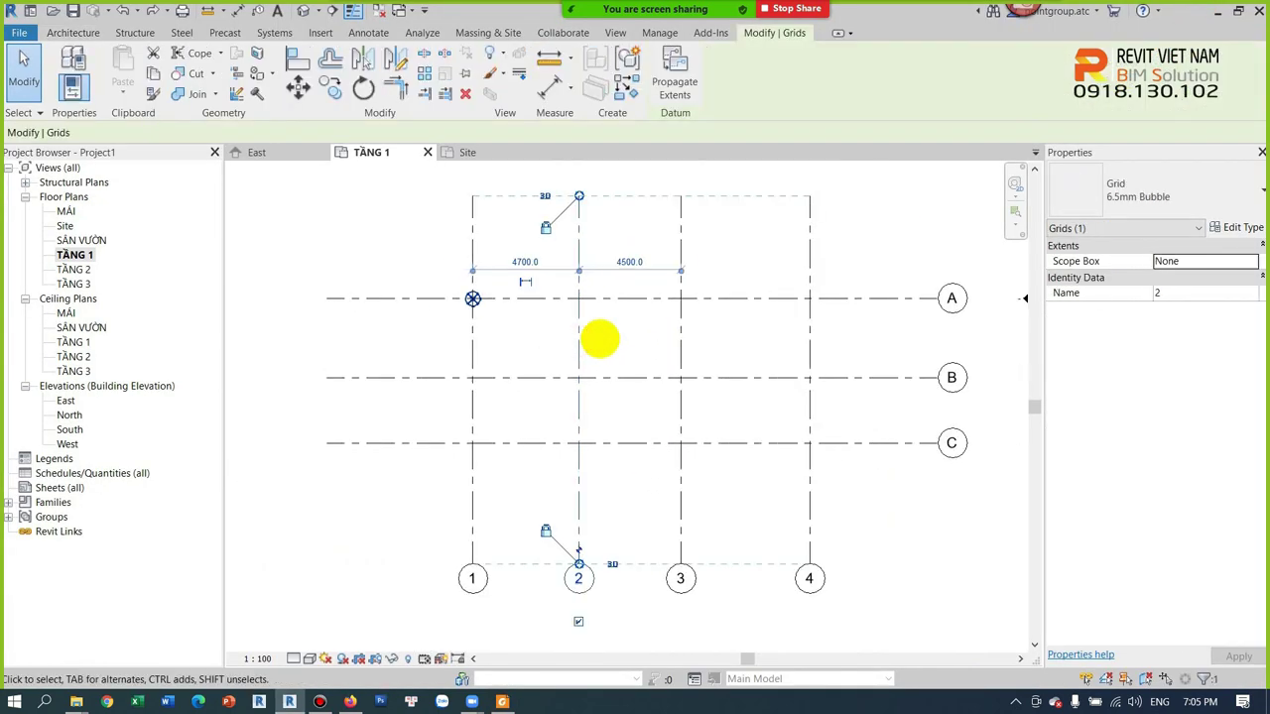
{"action": "left_click", "coordinate": [526, 262]}
{"action": "type", "text": "57"}
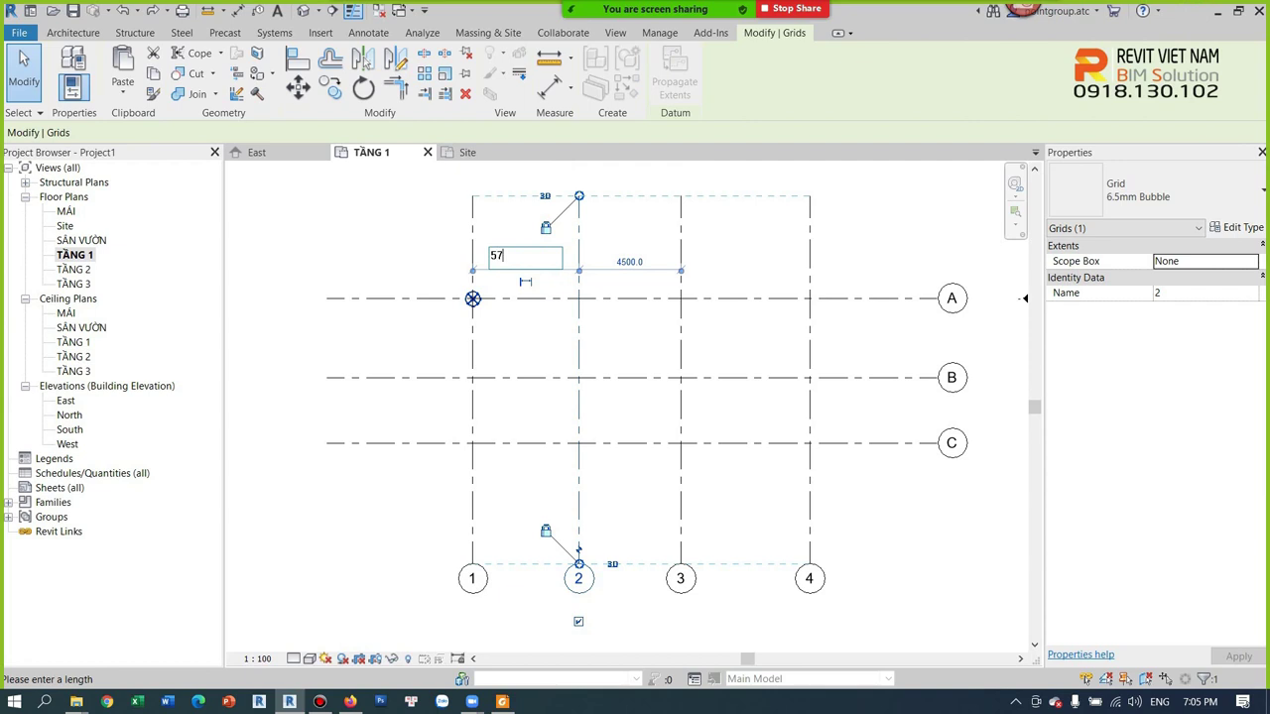
{"action": "key", "text": "Return"}
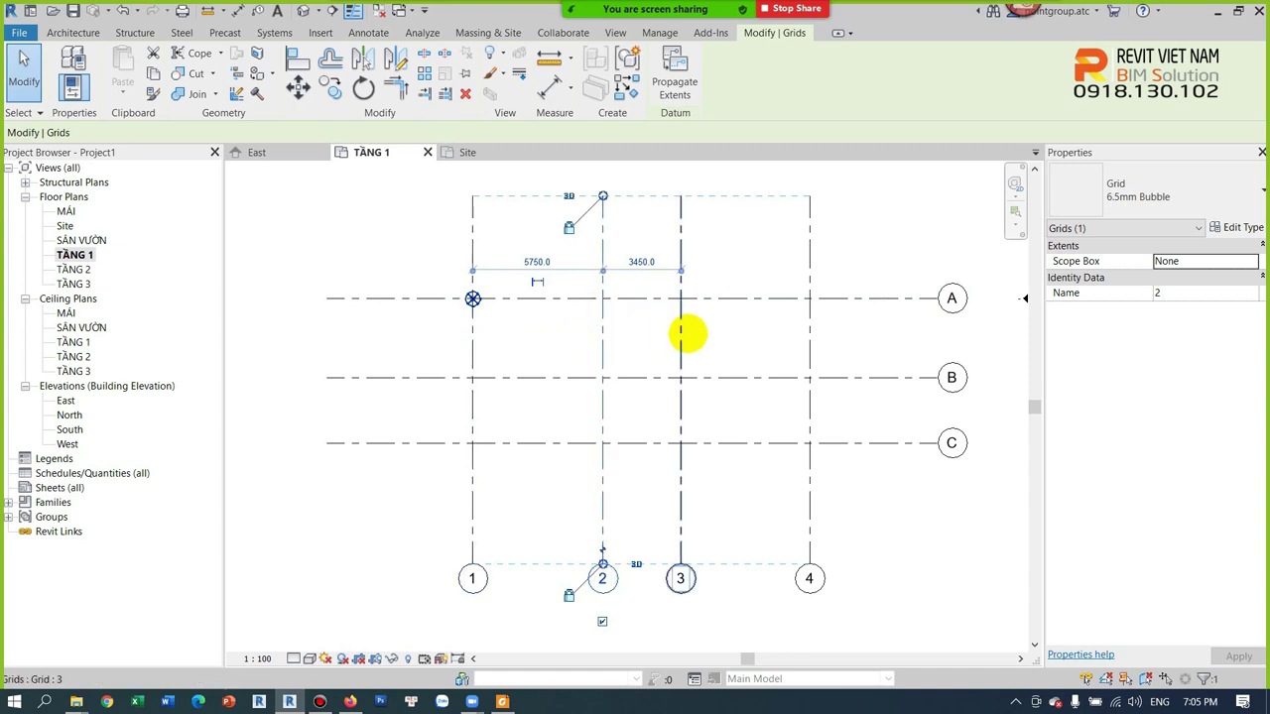
Set grid 3 at 3250 from grid 2, checking the PDF plan's dimensions
{"action": "left_click", "coordinate": [715, 335]}
{"action": "left_click", "coordinate": [683, 333]}
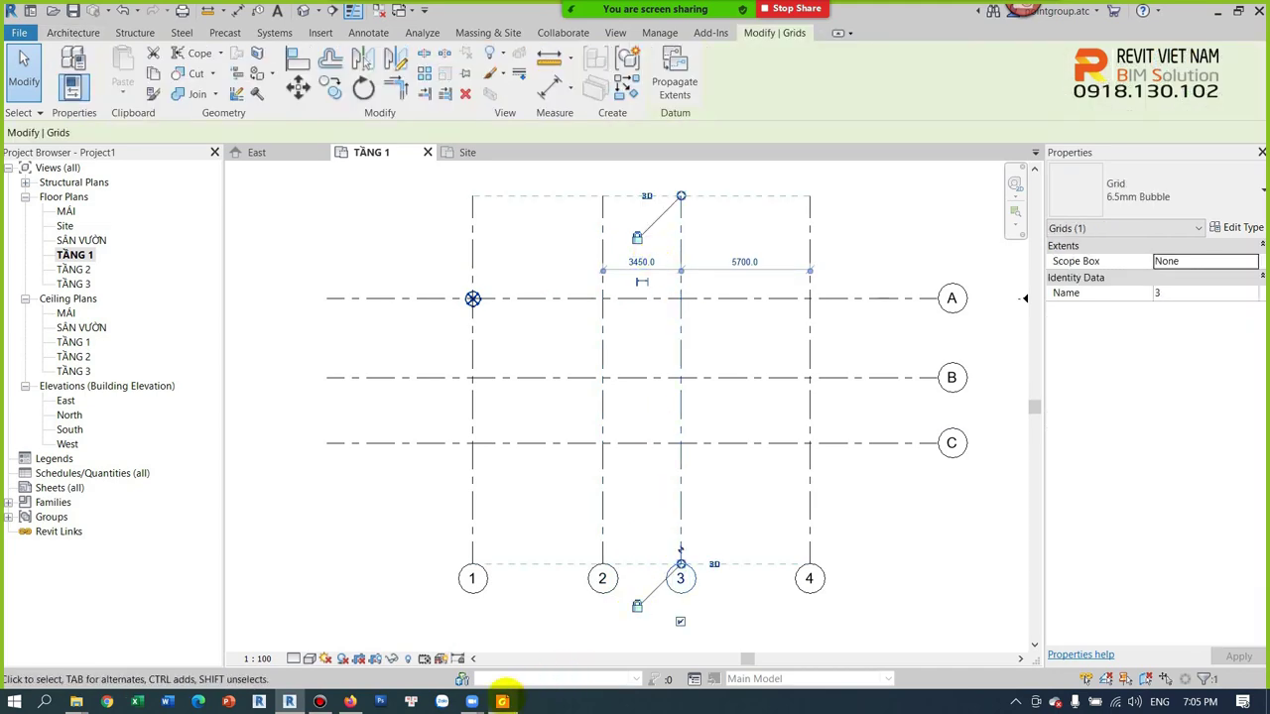
{"action": "left_click", "coordinate": [502, 701]}
{"action": "left_click", "coordinate": [504, 697]}
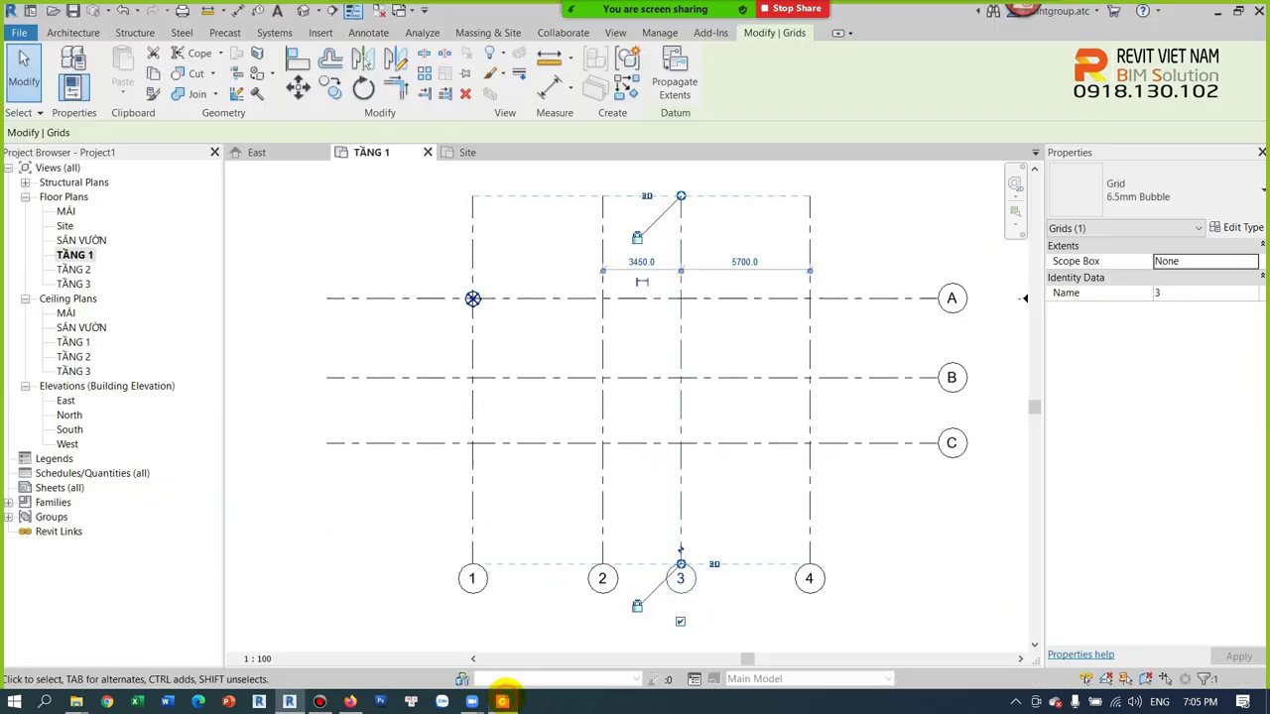
{"action": "left_click", "coordinate": [635, 260]}
{"action": "type", "text": "3250"}
{"action": "key", "text": "Return"}
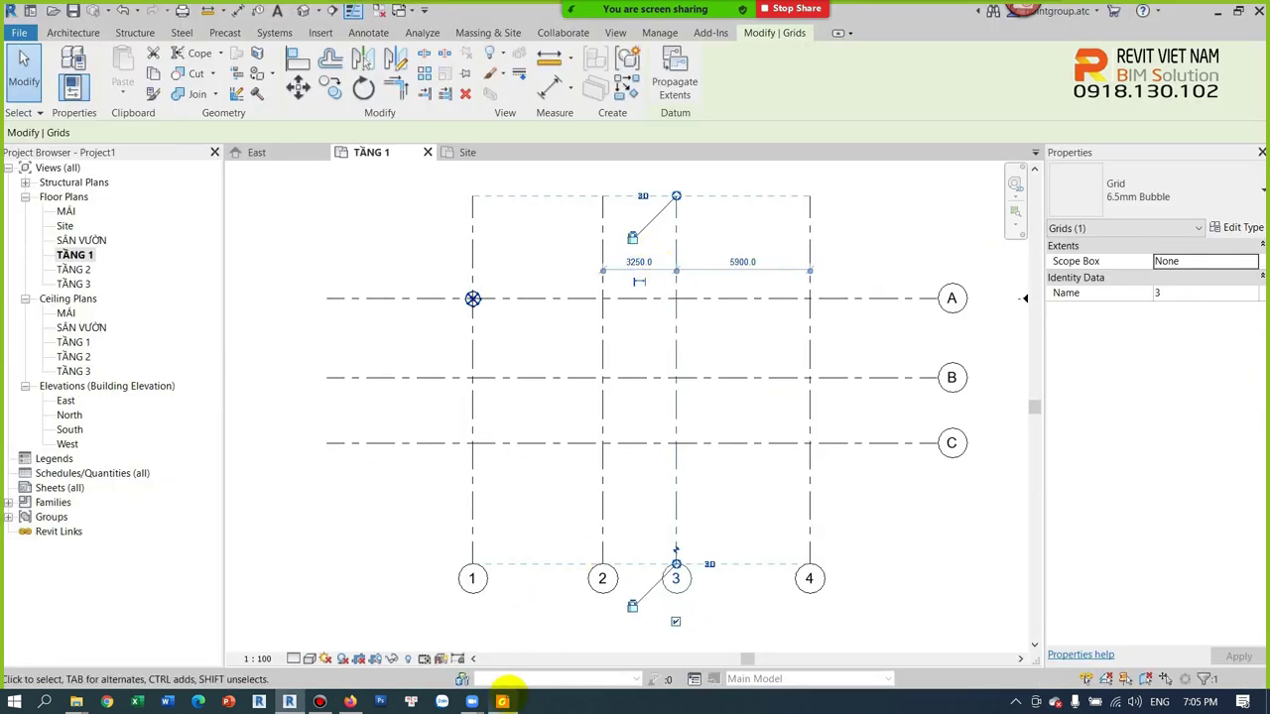
Set grid 4 at 5000 from grid 3, then bring up the PDF floor plan
{"action": "left_click", "coordinate": [502, 699]}
{"action": "left_click", "coordinate": [501, 699]}
{"action": "left_click", "coordinate": [808, 332]}
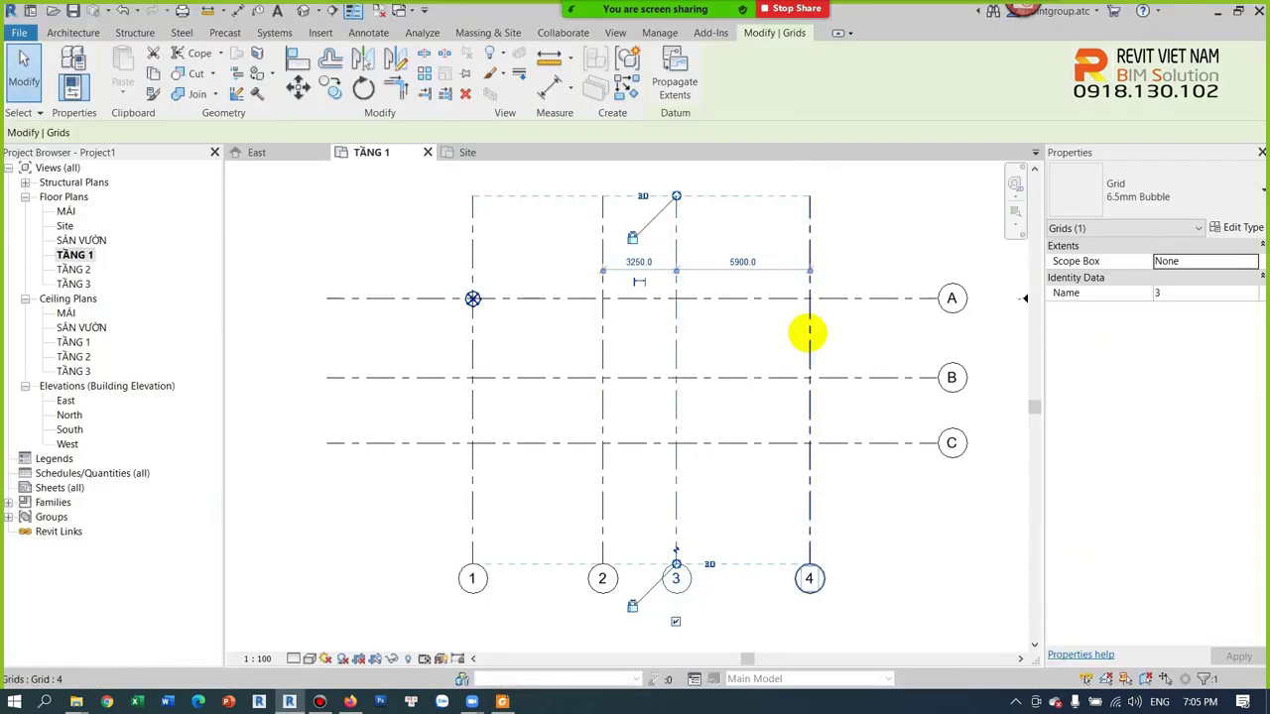
{"action": "left_click", "coordinate": [744, 262]}
{"action": "type", "text": "5000"}
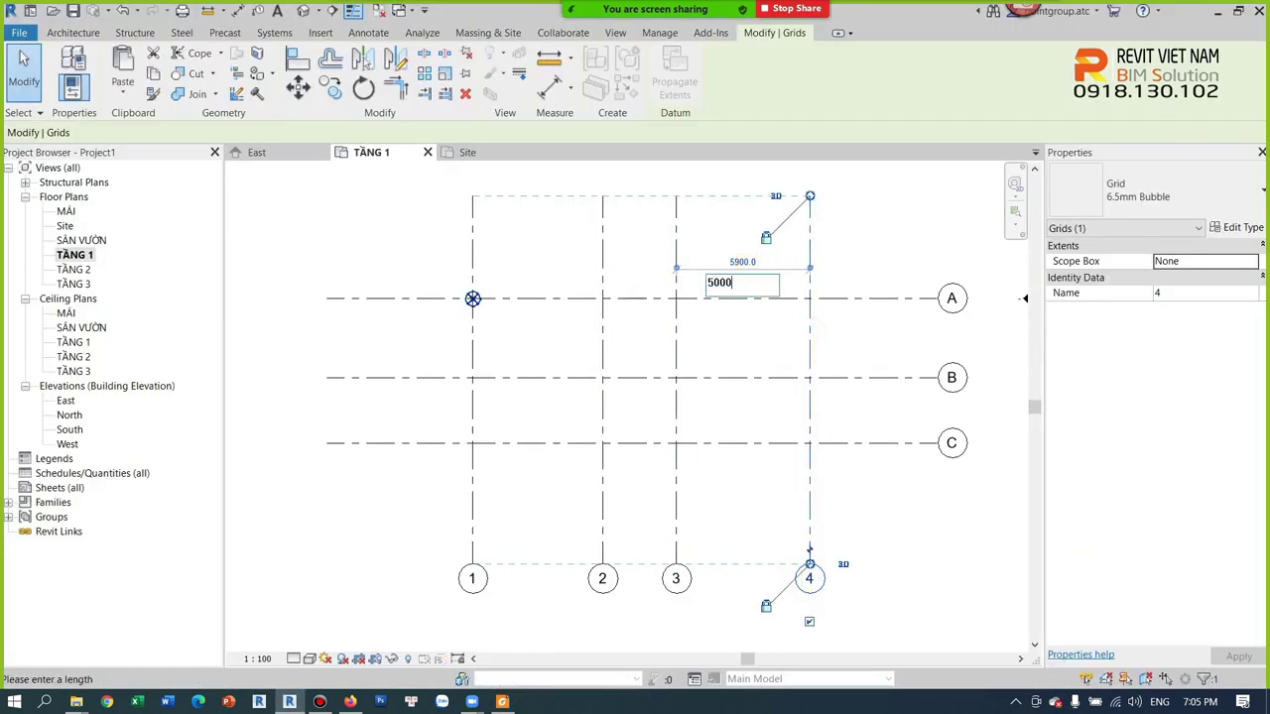
{"action": "key", "text": "Return"}
{"action": "left_click", "coordinate": [730, 335]}
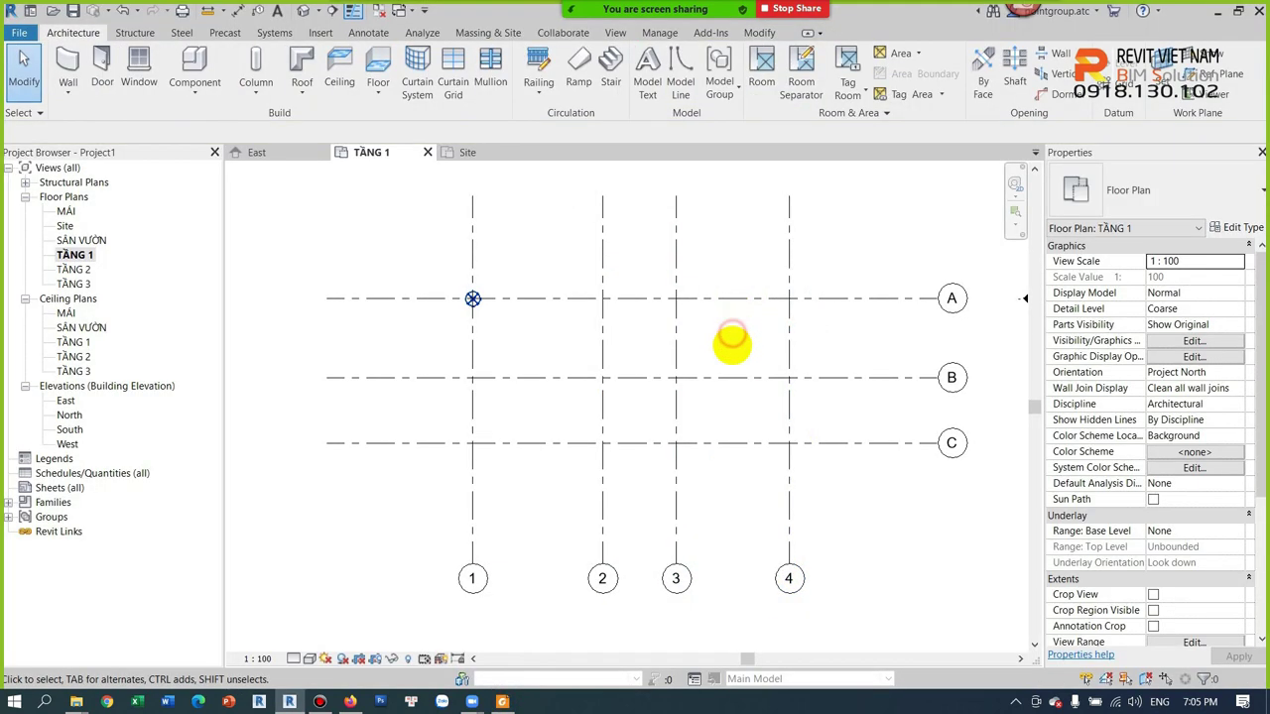
{"action": "left_click", "coordinate": [723, 377]}
{"action": "left_click", "coordinate": [547, 420]}
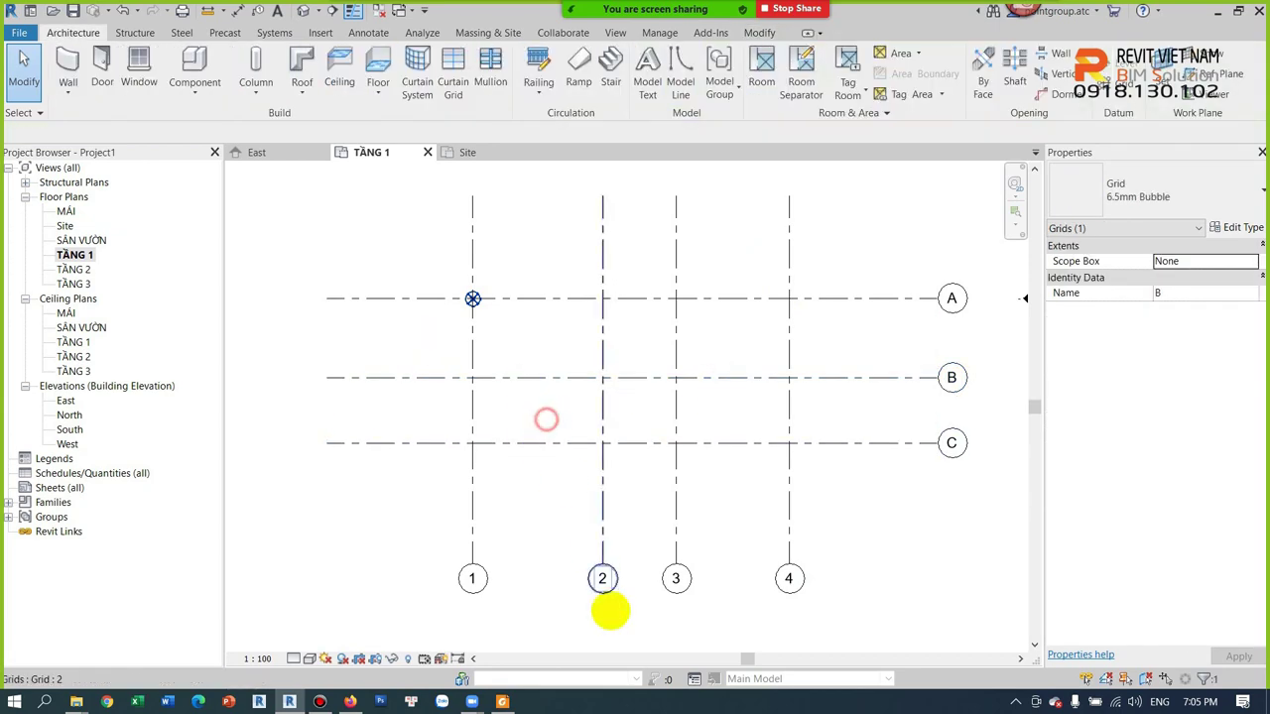
{"action": "left_click", "coordinate": [502, 701]}
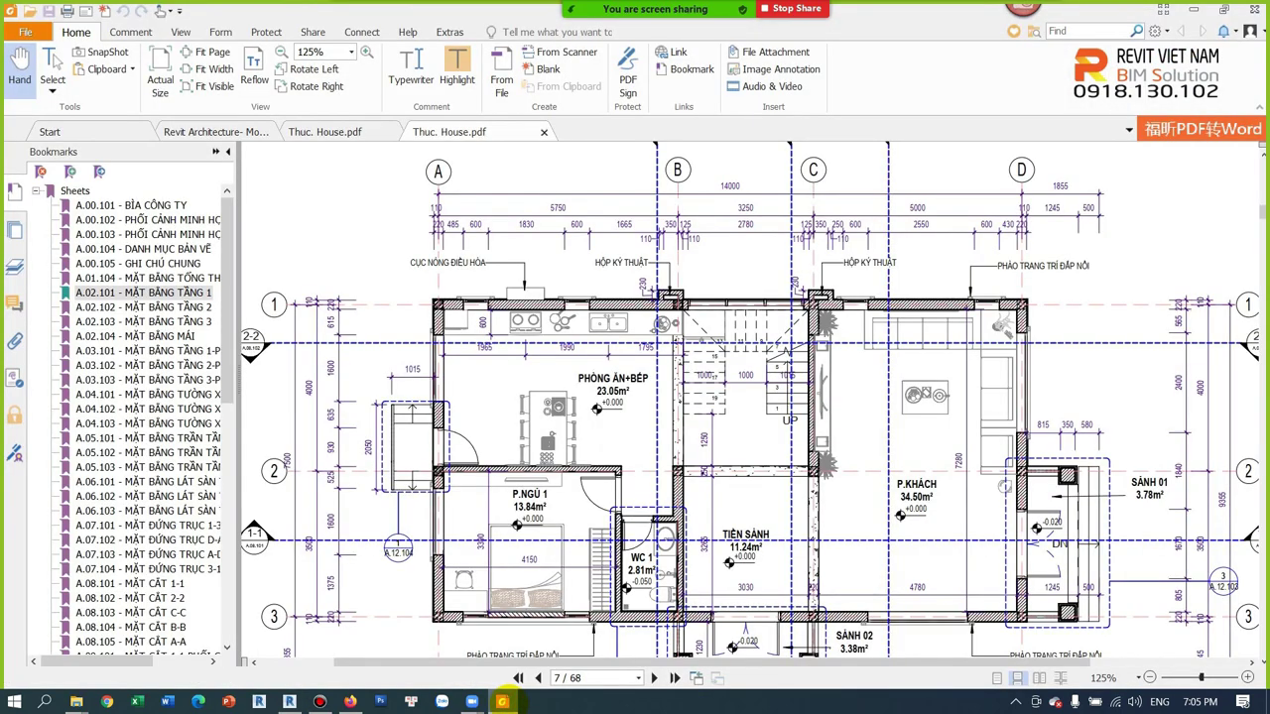
Space grid B 4000 below grid A and grid C 3500 below grid B
{"action": "left_click", "coordinate": [503, 701]}
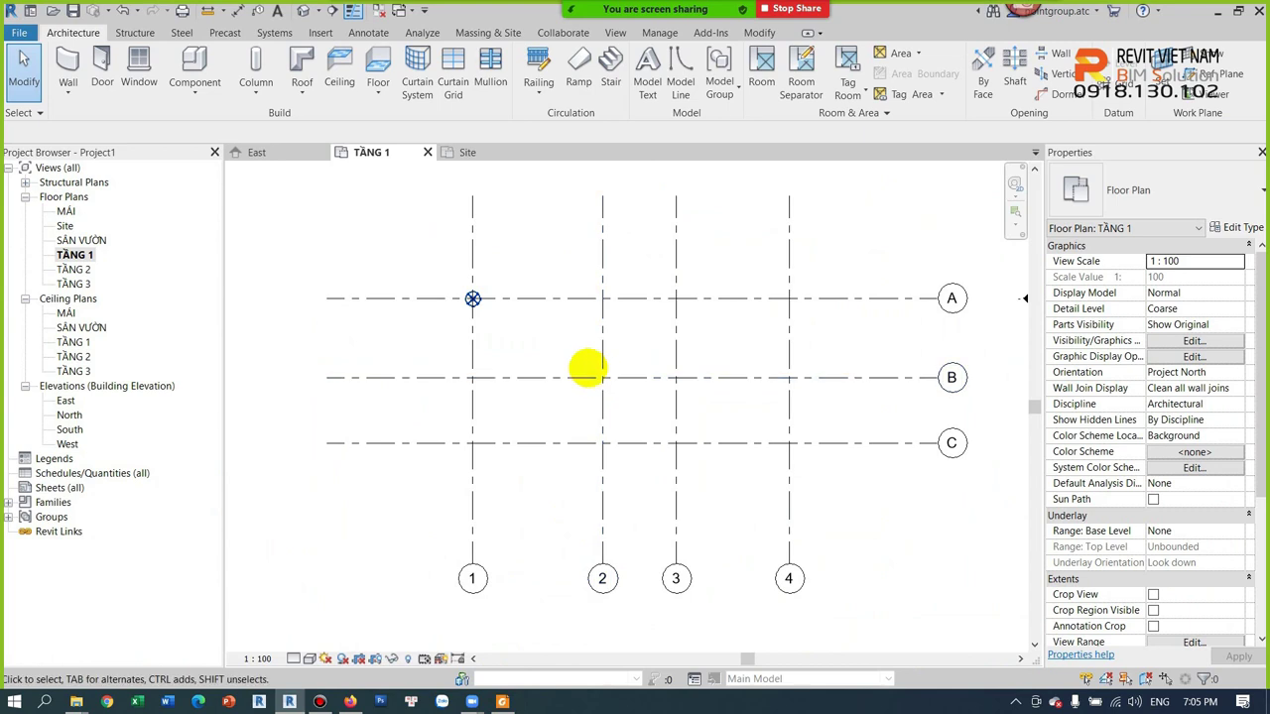
{"action": "left_click", "coordinate": [563, 376]}
{"action": "left_click", "coordinate": [441, 339]}
{"action": "type", "text": "00"}
{"action": "key", "text": "Return"}
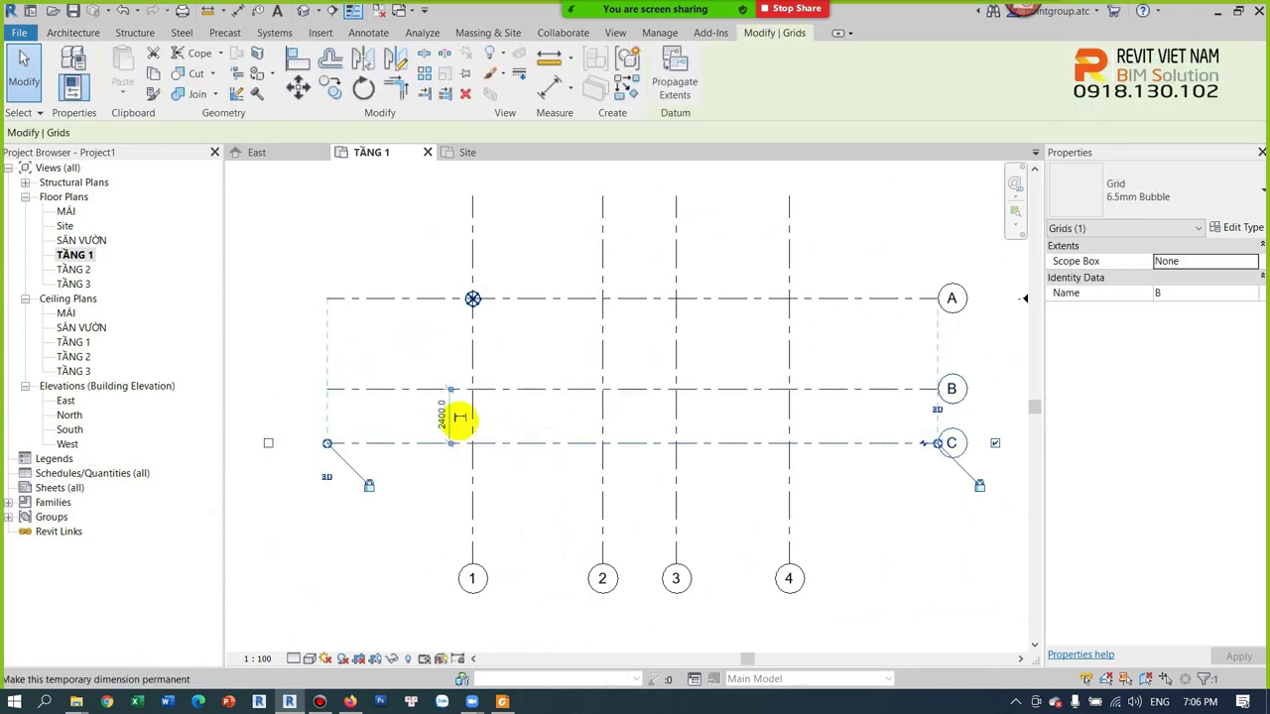
{"action": "left_click", "coordinate": [440, 416]}
{"action": "type", "text": "0"}
{"action": "key", "text": "Return"}
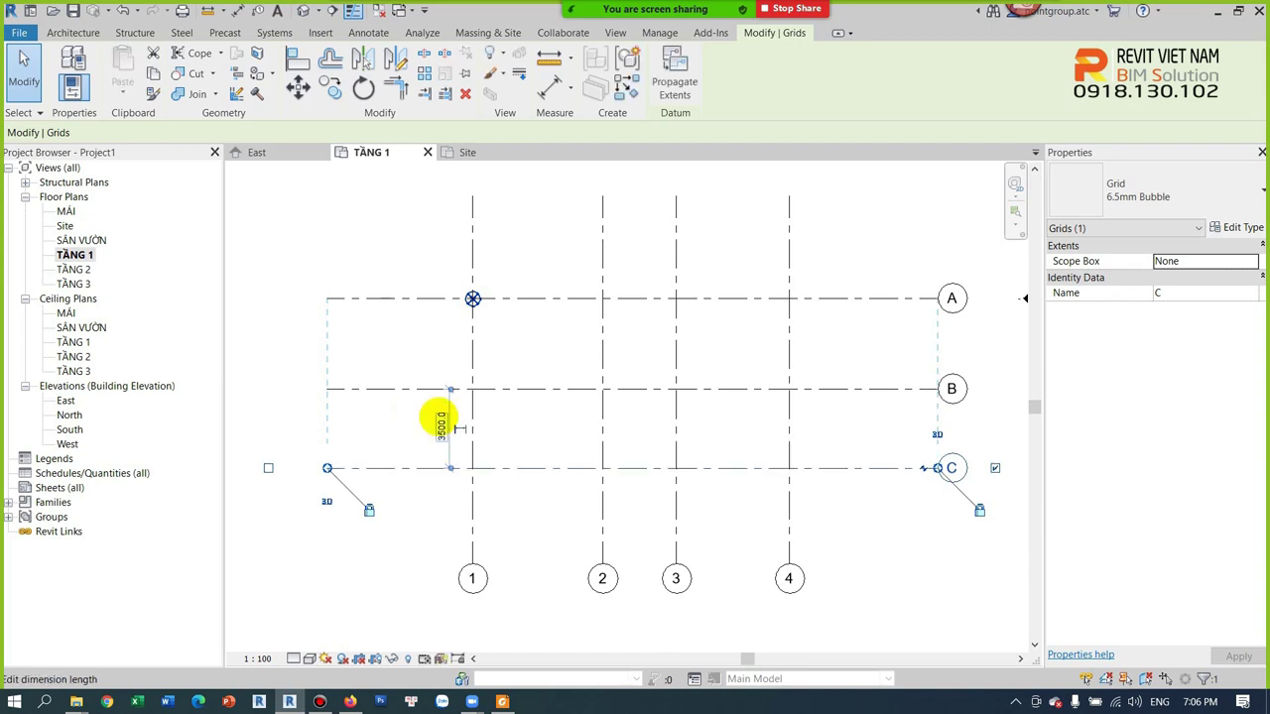
{"action": "key", "text": "Escape"}
{"action": "scroll", "coordinate": [592, 347], "scroll_direction": "down", "scroll_amount": 1}
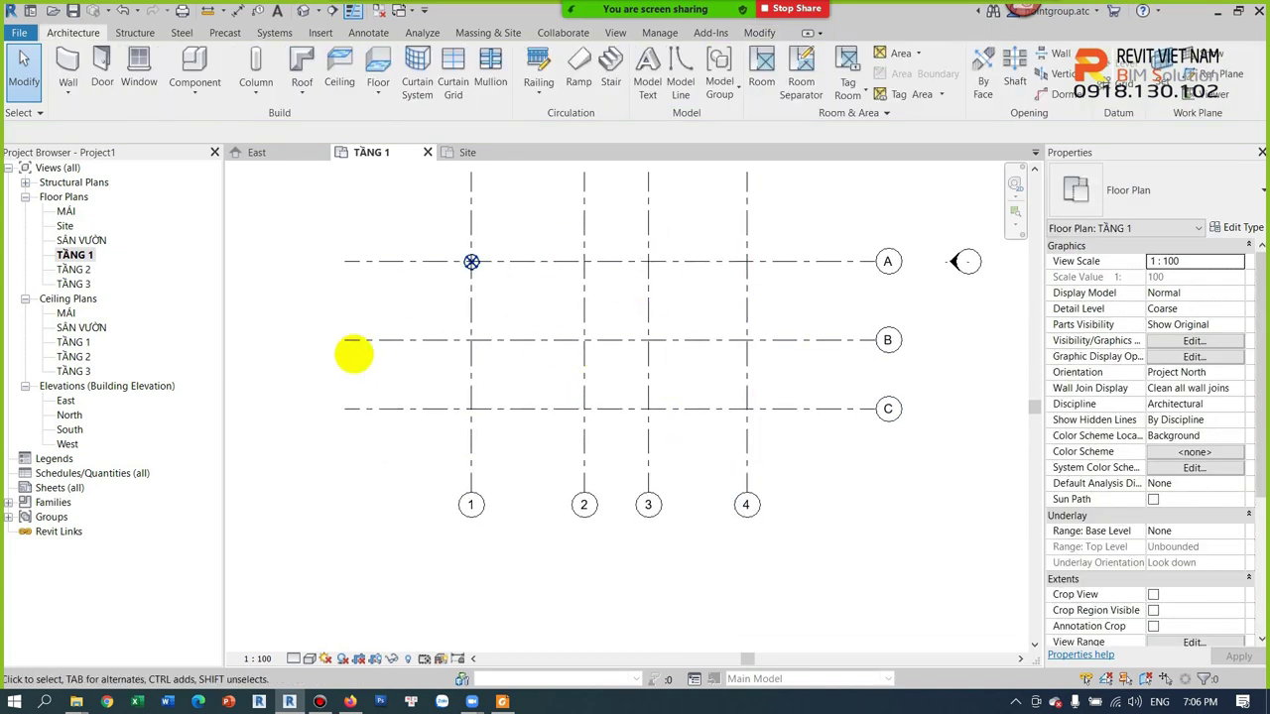
Open the TẦNG 3, TẦNG 2 and East elevation views
{"action": "left_click", "coordinate": [73, 283]}
{"action": "double_click", "coordinate": [72, 282]}
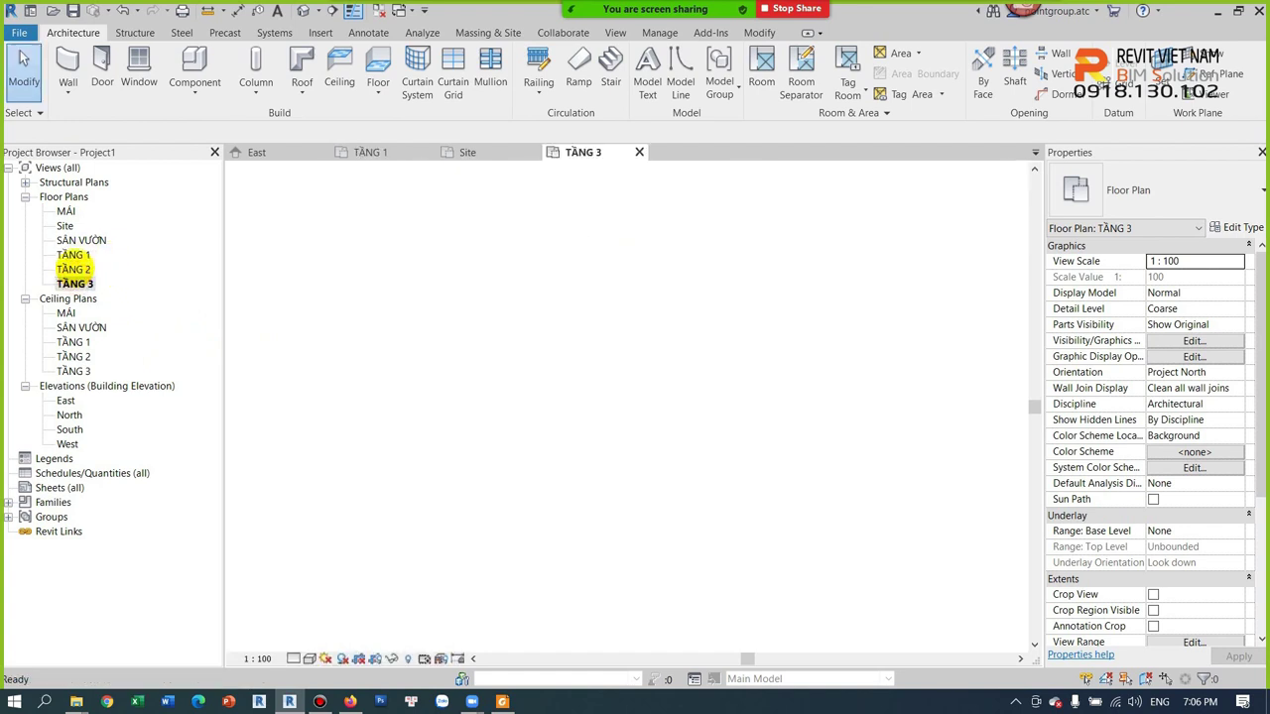
{"action": "double_click", "coordinate": [73, 268]}
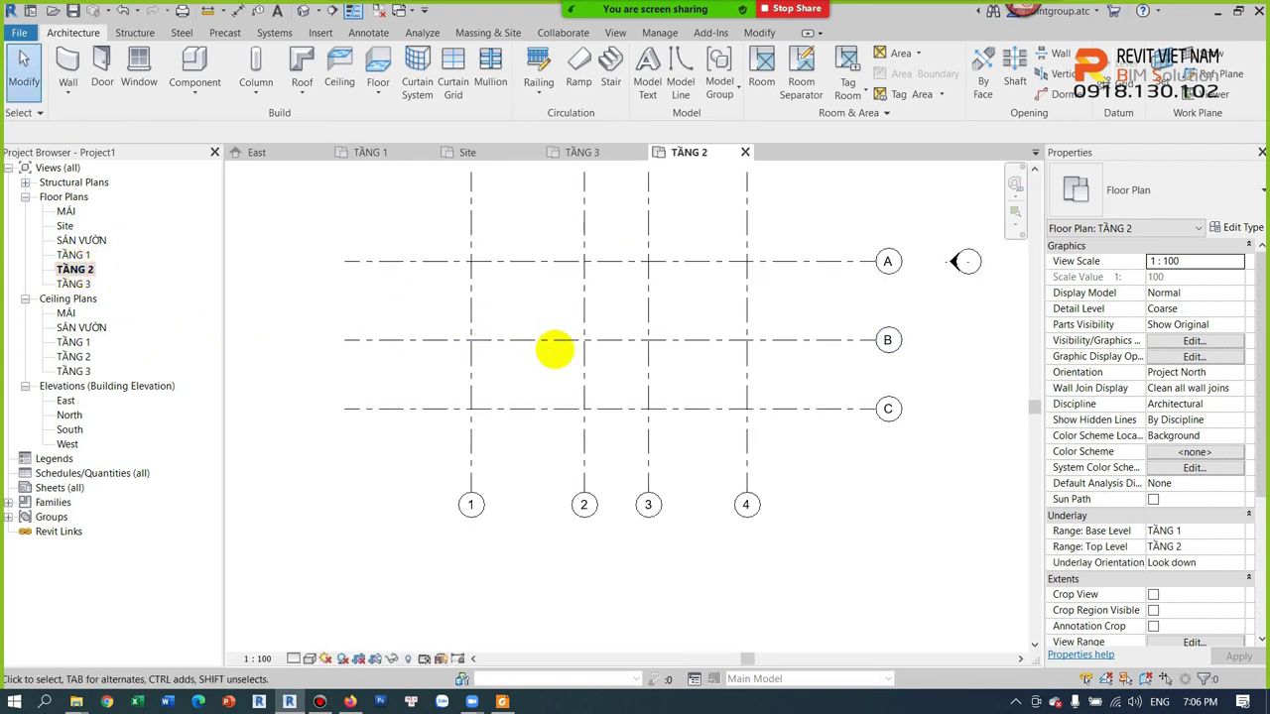
{"action": "left_click", "coordinate": [65, 401]}
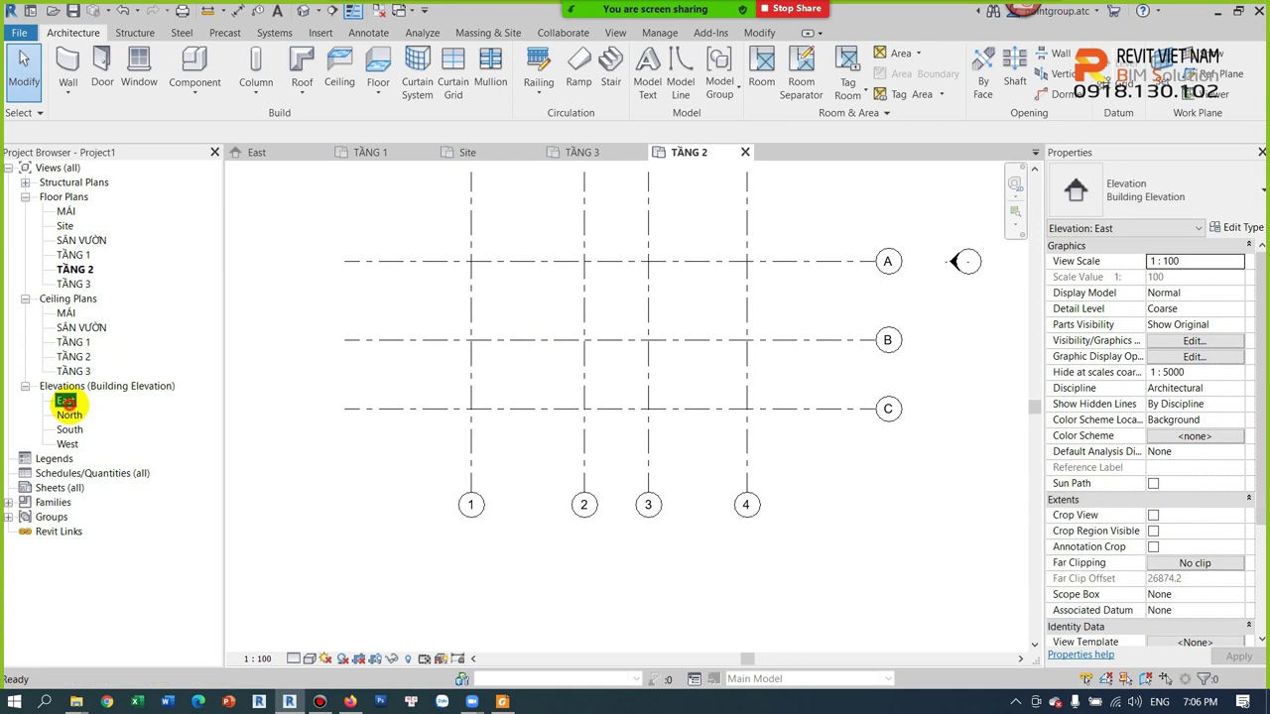
{"action": "double_click", "coordinate": [65, 401]}
{"action": "scroll", "coordinate": [538, 383], "scroll_direction": "down", "scroll_amount": 2}
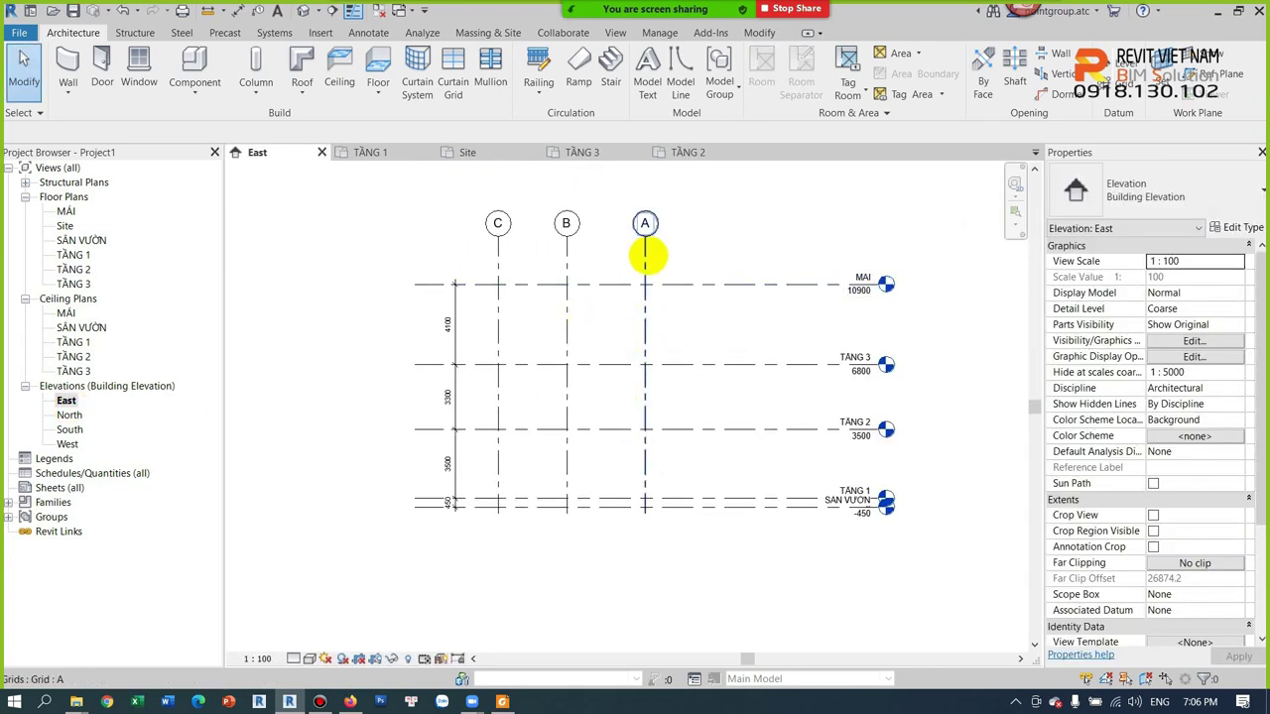
In the East elevation, pull the heads of grids A–C down below the MÁI level
{"action": "left_click", "coordinate": [644, 248]}
{"action": "left_click_drag", "start_coordinate": [645, 238], "coordinate": [625, 335]}
{"action": "left_click", "coordinate": [708, 335]}
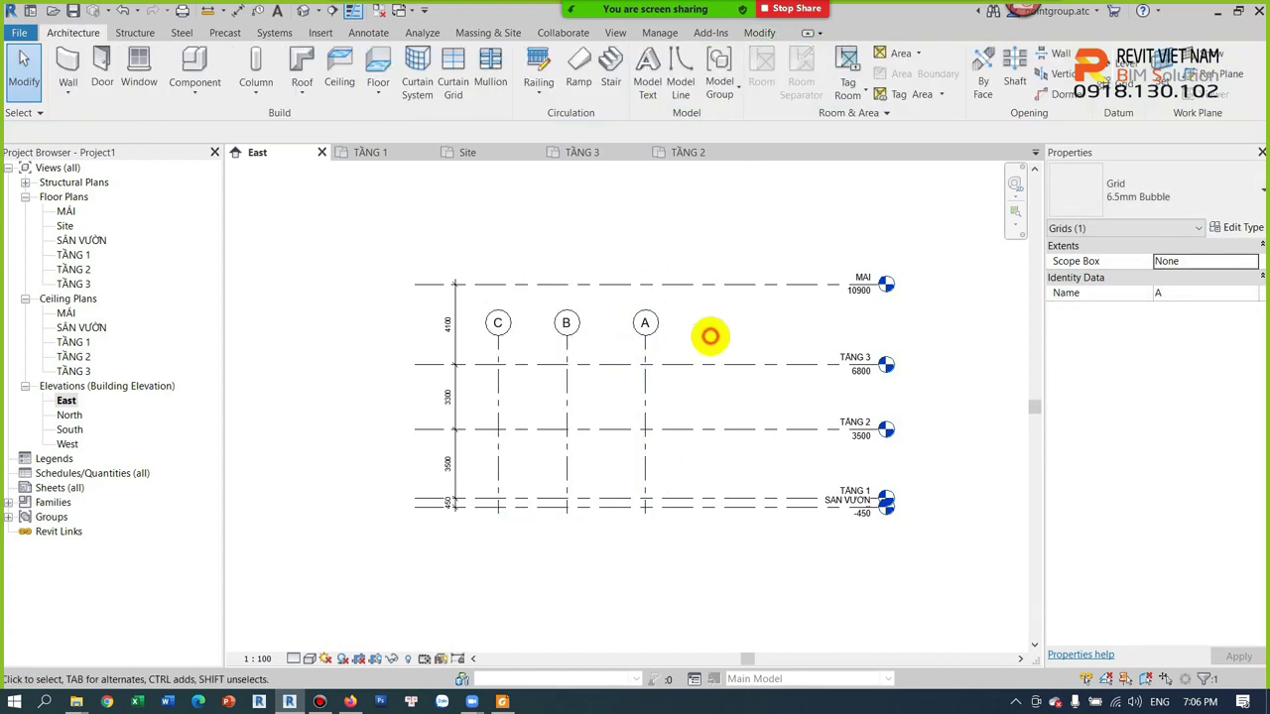
{"action": "scroll", "coordinate": [859, 281], "scroll_direction": "up", "scroll_amount": 3}
{"action": "scroll", "coordinate": [856, 274], "scroll_direction": "down", "scroll_amount": 1}
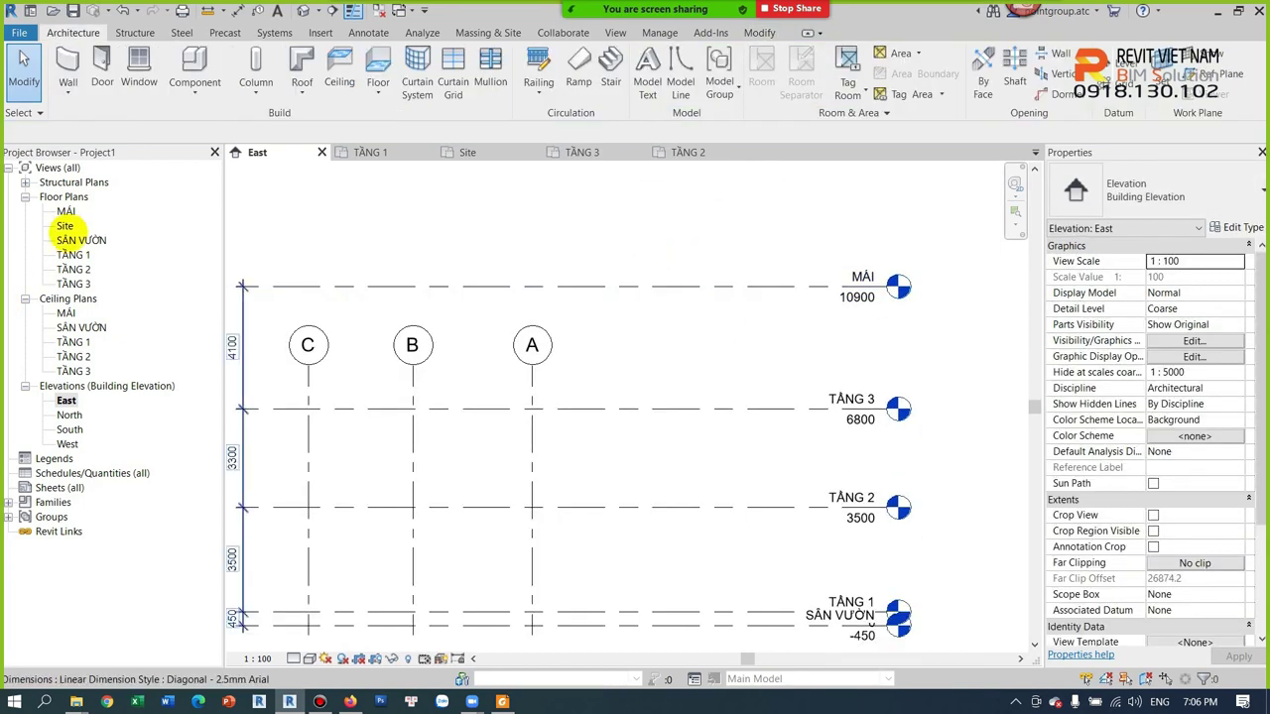
Check the MÁI floor plan shows only grids 1–4, then return to the East elevation
{"action": "left_click", "coordinate": [66, 211]}
{"action": "double_click", "coordinate": [66, 212]}
{"action": "mouse_move", "coordinate": [461, 297]}
{"action": "middle_mouse_down"}
{"action": "mouse_move", "coordinate": [638, 404]}
{"action": "mouse_move", "coordinate": [714, 433]}
{"action": "mouse_move", "coordinate": [653, 381]}
{"action": "middle_mouse_up"}
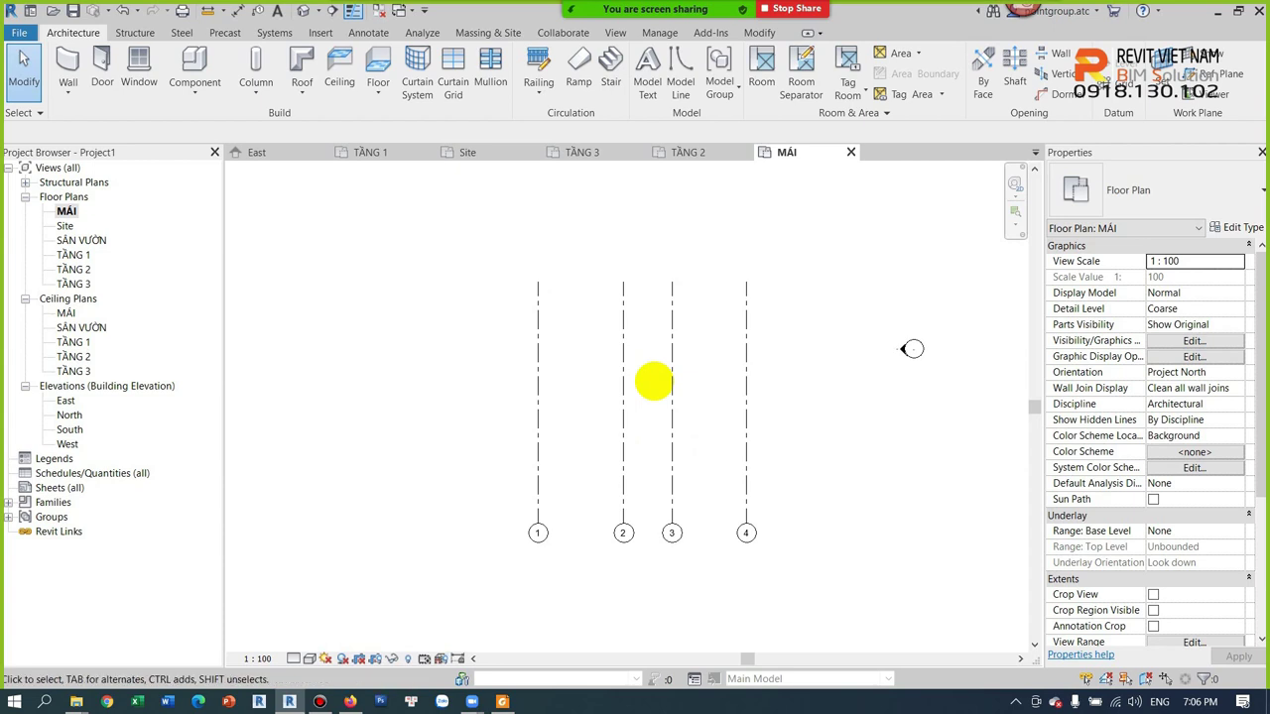
{"action": "double_click", "coordinate": [65, 400]}
In the East elevation, drag grids A–C back up above the MÁI level
{"action": "scroll", "coordinate": [466, 417], "scroll_direction": "down", "scroll_amount": 2}
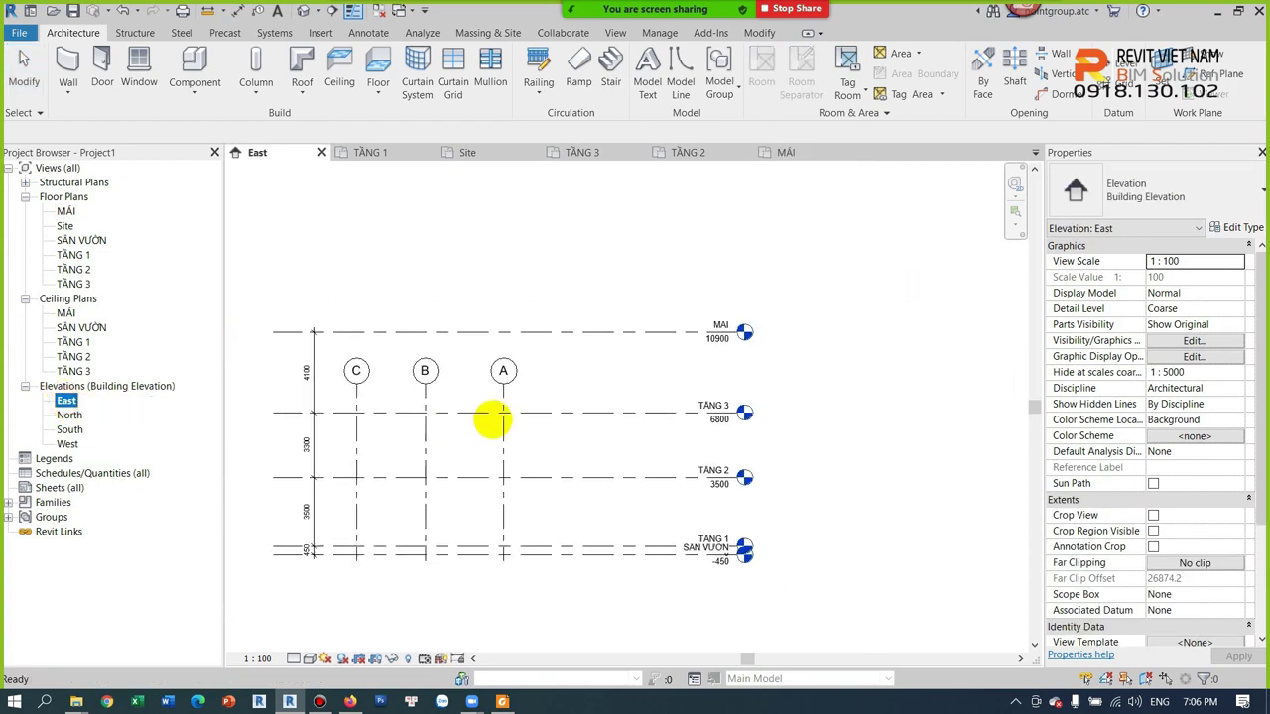
{"action": "left_click", "coordinate": [503, 426]}
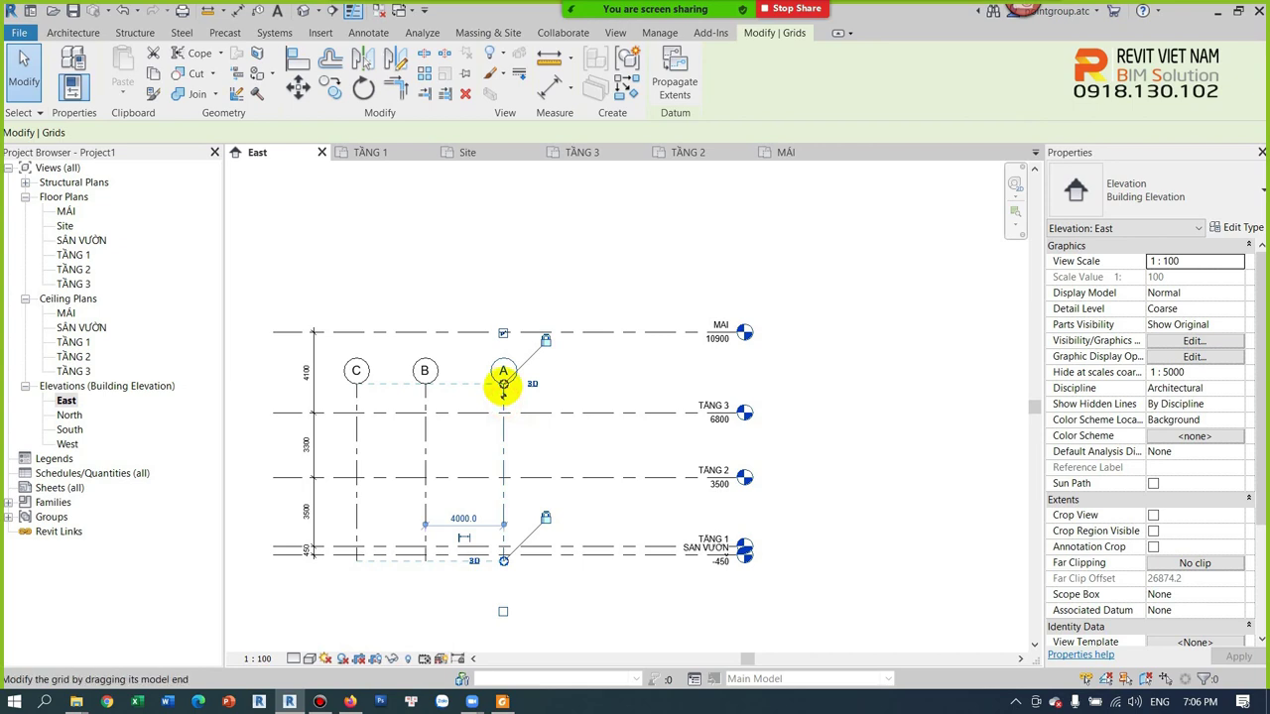
{"action": "left_click_drag", "start_coordinate": [503, 385], "coordinate": [503, 286]}
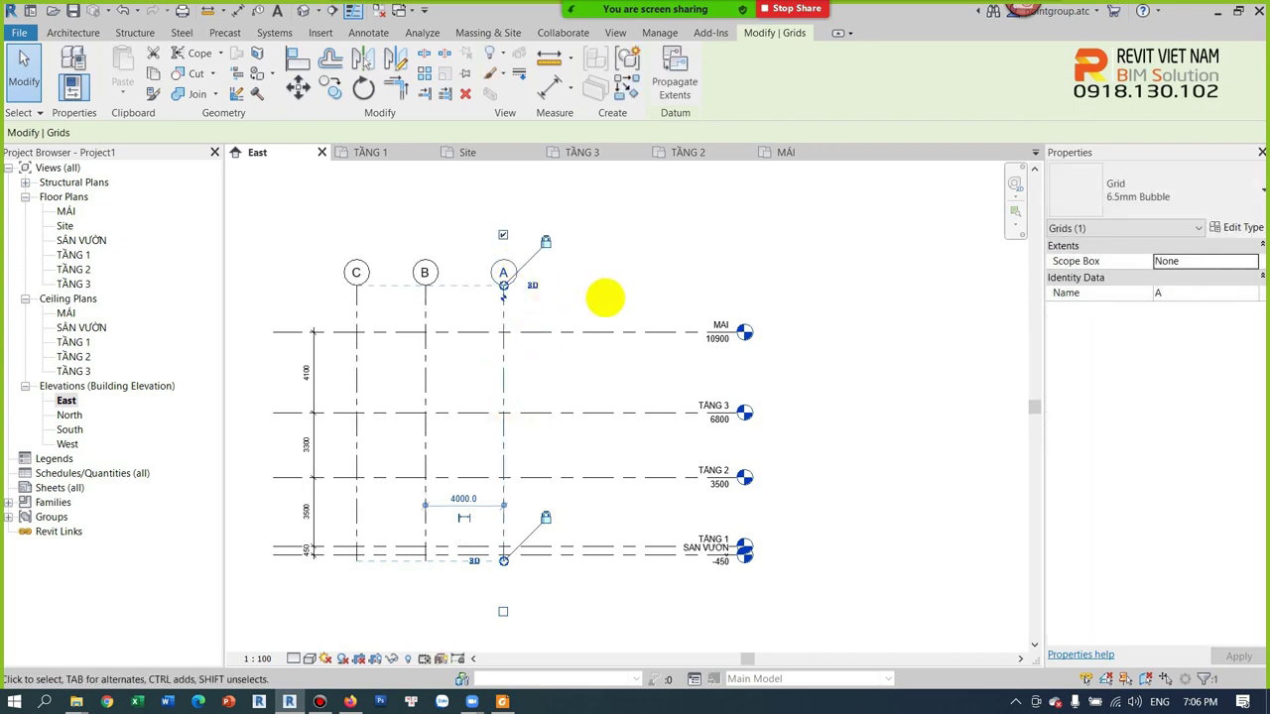
{"action": "left_click", "coordinate": [608, 299]}
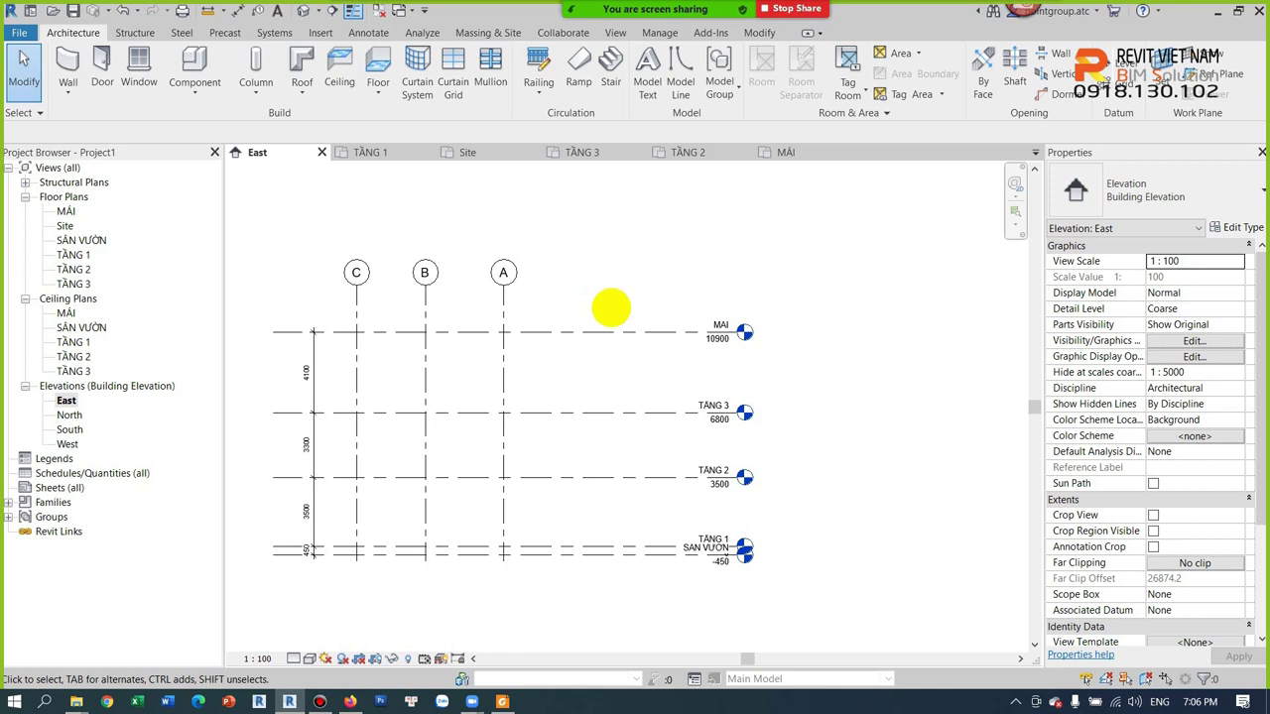
{"action": "mouse_move", "coordinate": [611, 316]}
{"action": "middle_mouse_down"}
{"action": "mouse_move", "coordinate": [592, 386]}
{"action": "mouse_move", "coordinate": [652, 357]}
{"action": "mouse_move", "coordinate": [620, 340]}
{"action": "mouse_move", "coordinate": [617, 318]}
{"action": "middle_mouse_up"}
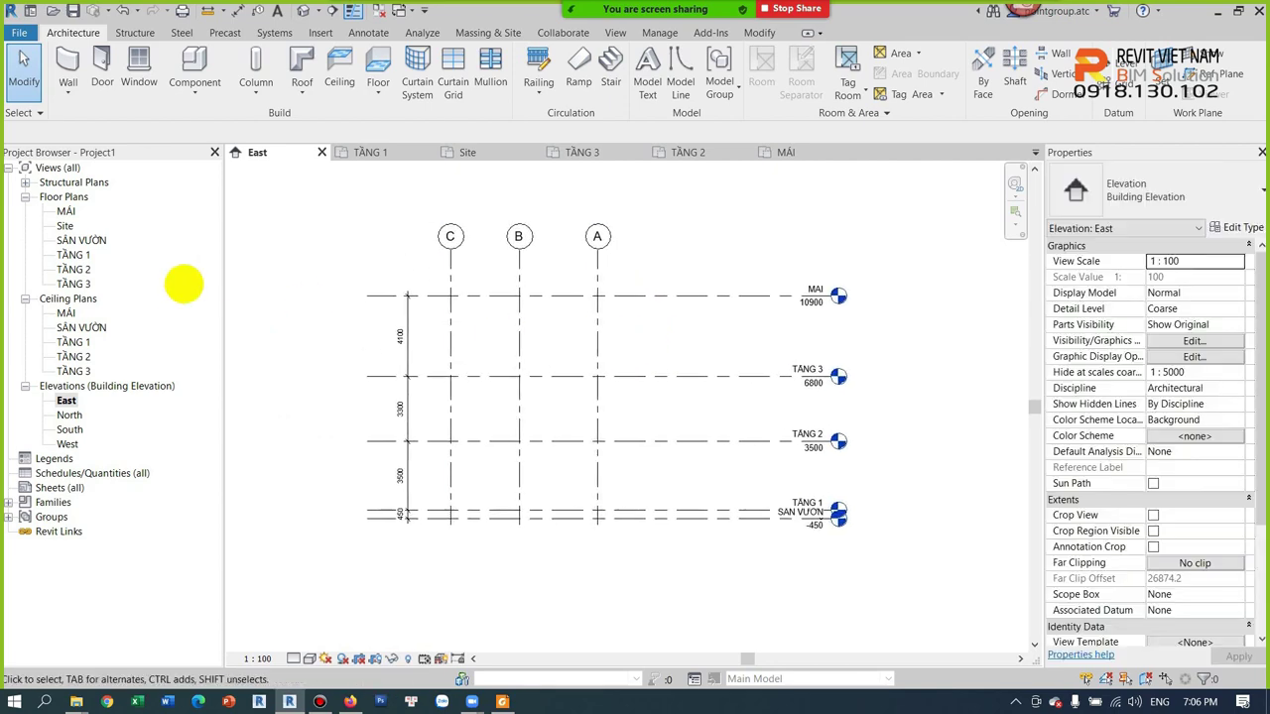
{"action": "double_click", "coordinate": [71, 255]}
Centre grids 1–4 and A–C on the TẦNG 1 plan and compare them with the PDF plan
{"action": "middle_click_drag", "start_coordinate": [646, 360], "coordinate": [623, 413]}
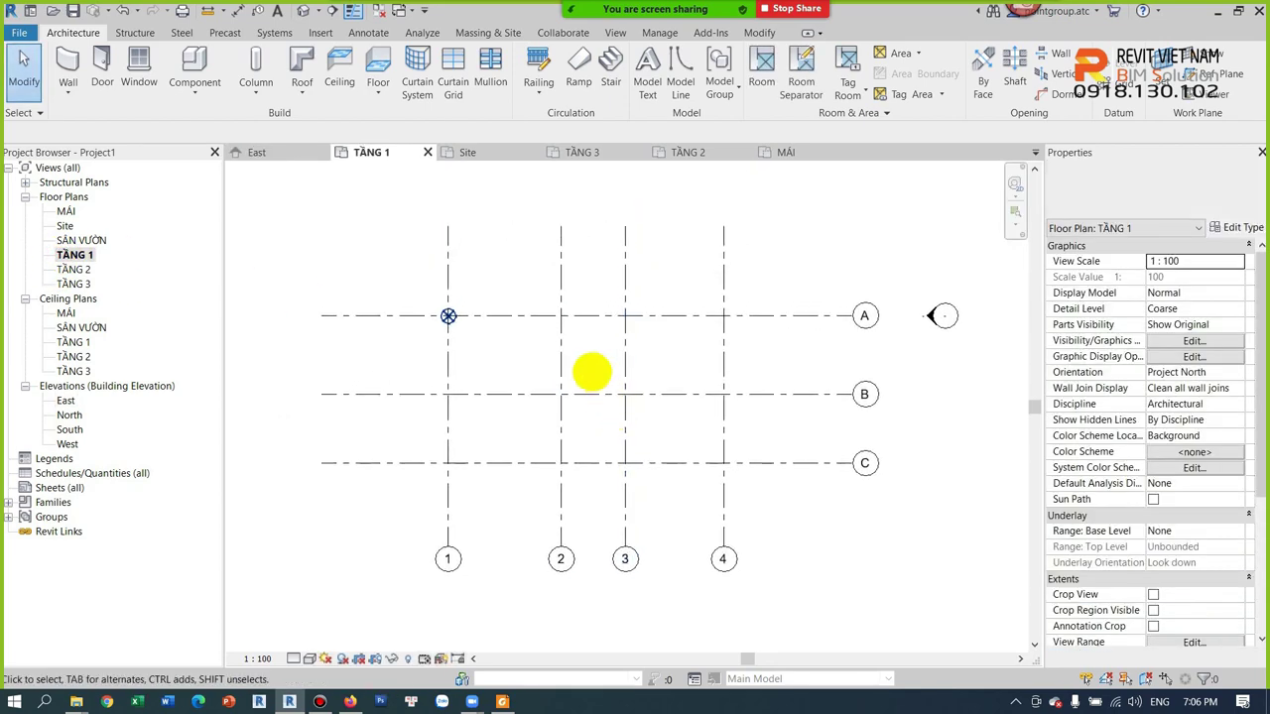
{"action": "scroll", "coordinate": [589, 371], "scroll_direction": "up", "scroll_amount": 2}
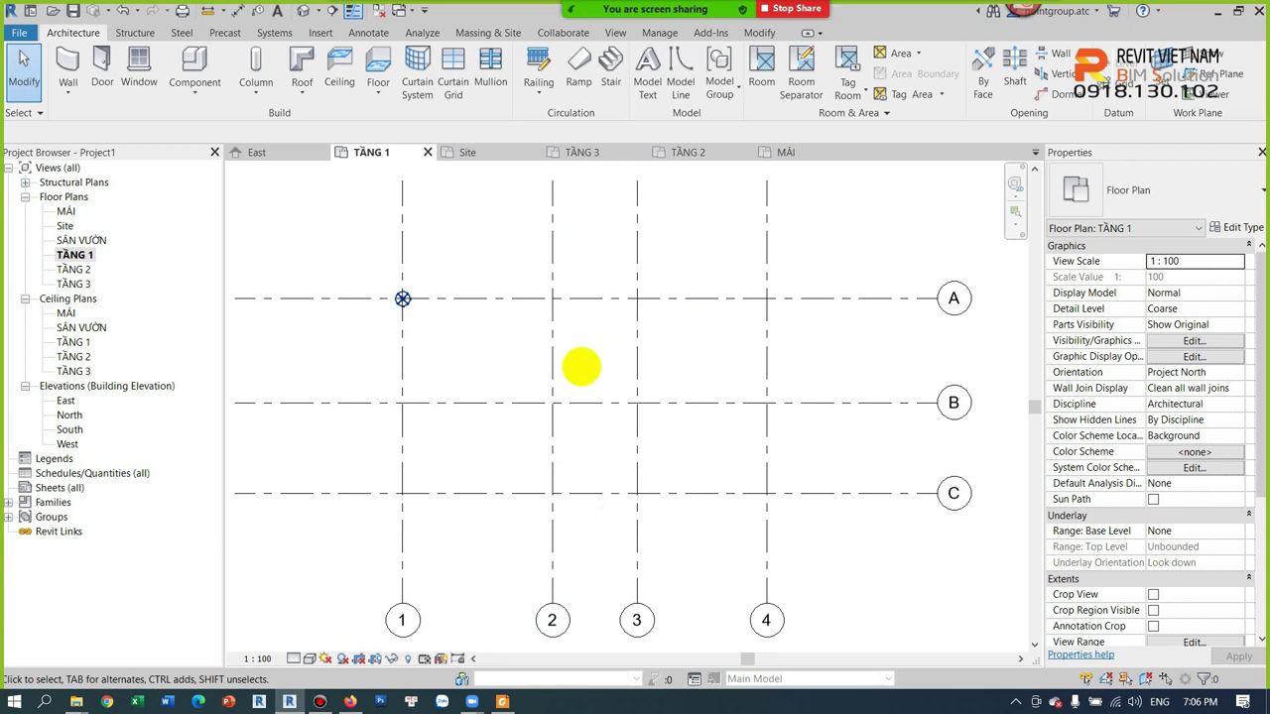
{"action": "scroll", "coordinate": [705, 322], "scroll_direction": "down", "scroll_amount": 1}
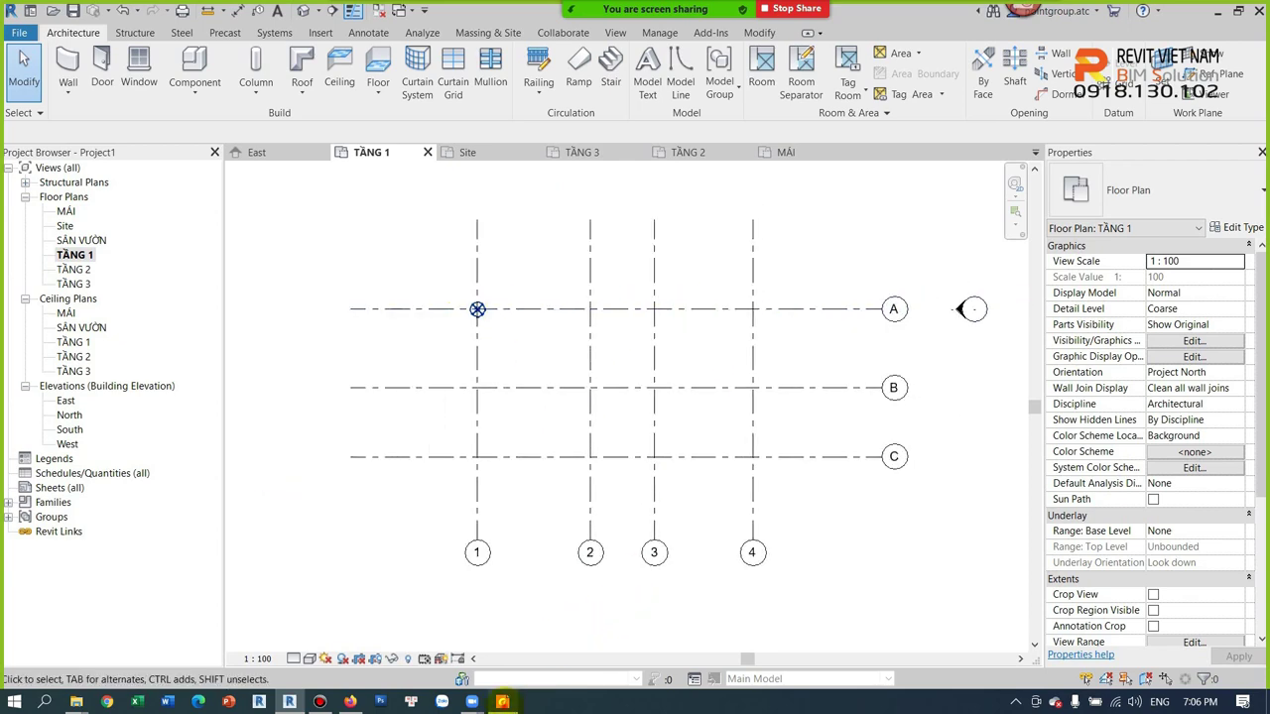
{"action": "left_click", "coordinate": [503, 701]}
{"action": "scroll", "coordinate": [674, 411], "scroll_direction": "down", "scroll_amount": 1, "text": "ctrl"}
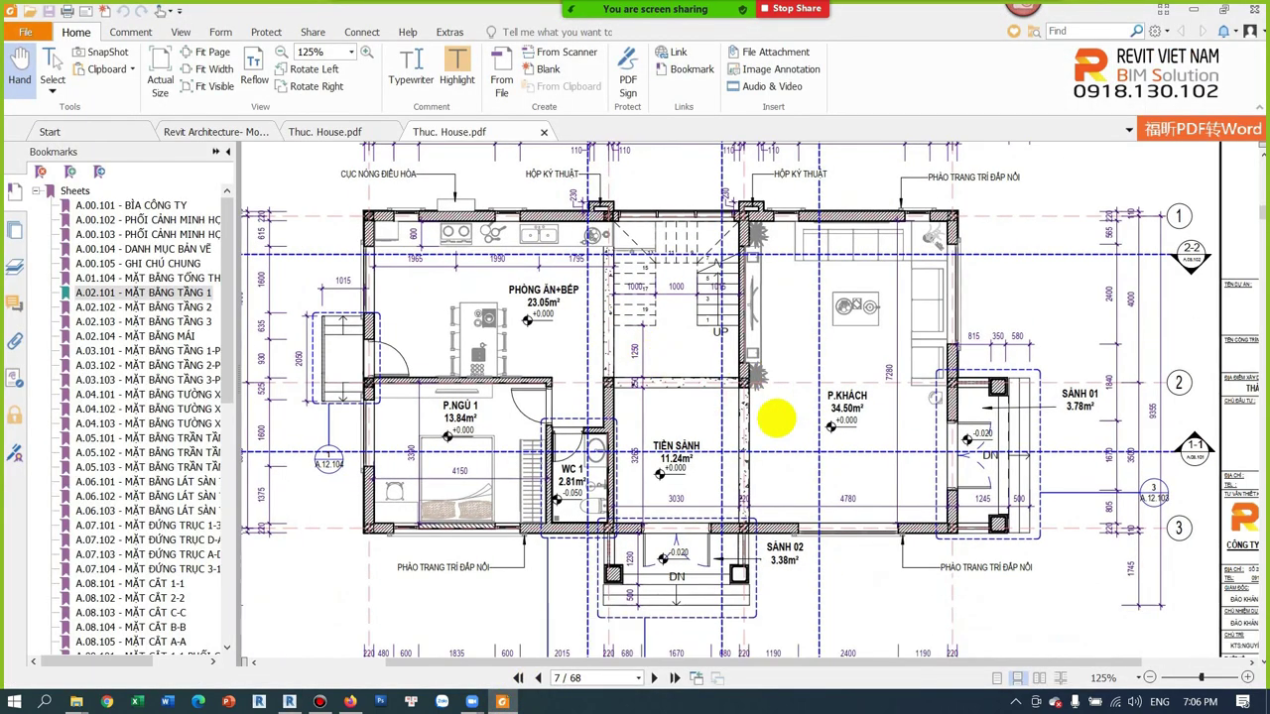
{"action": "scroll", "coordinate": [773, 420], "scroll_direction": "down", "scroll_amount": 1}
{"action": "left_click", "coordinate": [1191, 9]}
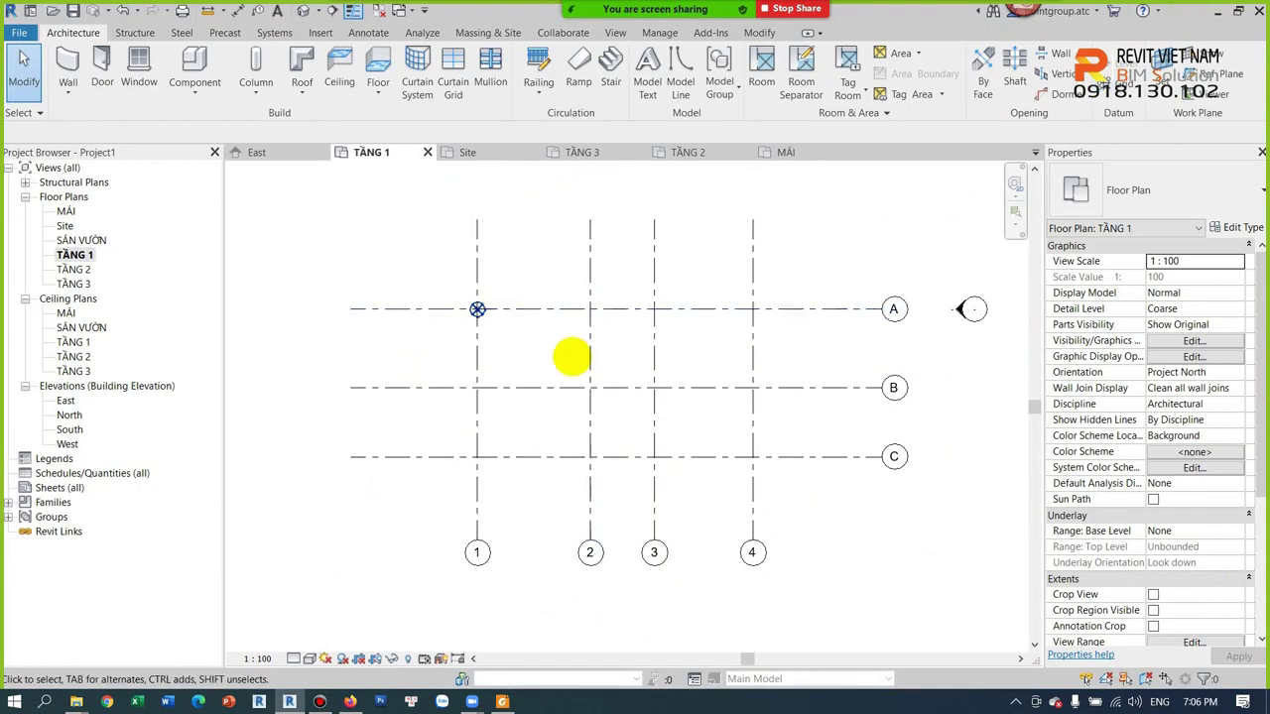
{"action": "left_click", "coordinate": [319, 701]}
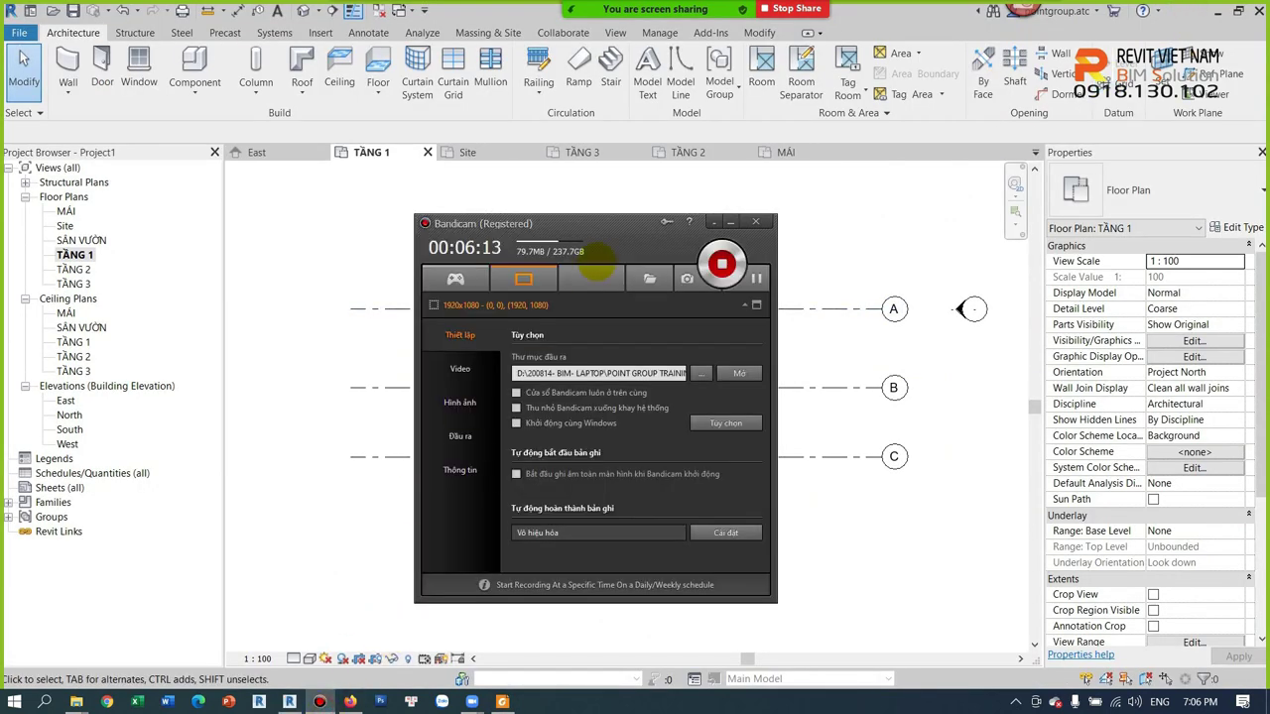